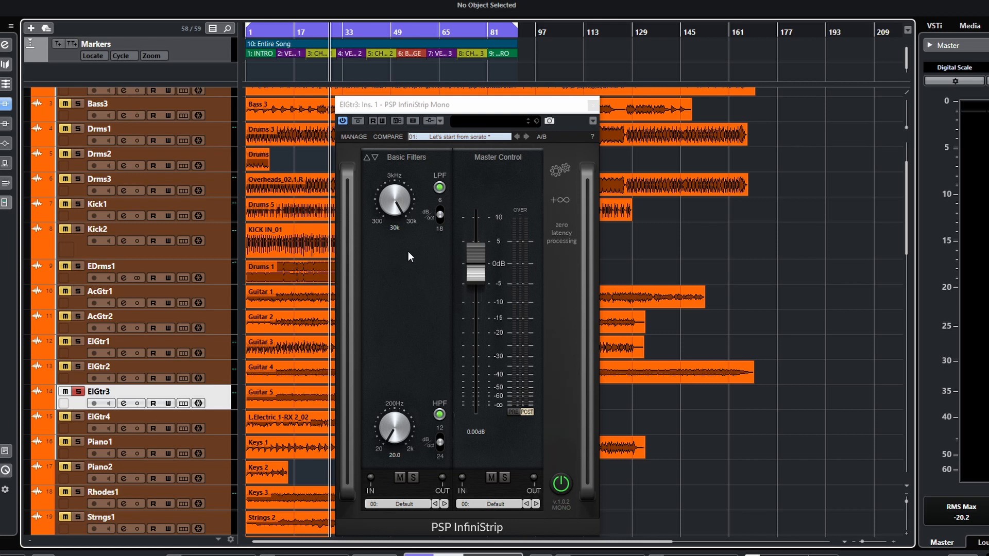
# - Review the filter module types while keeping Basic Filters, and add a ChannelQ EQ module before removing it again
pyautogui.click(401, 157)
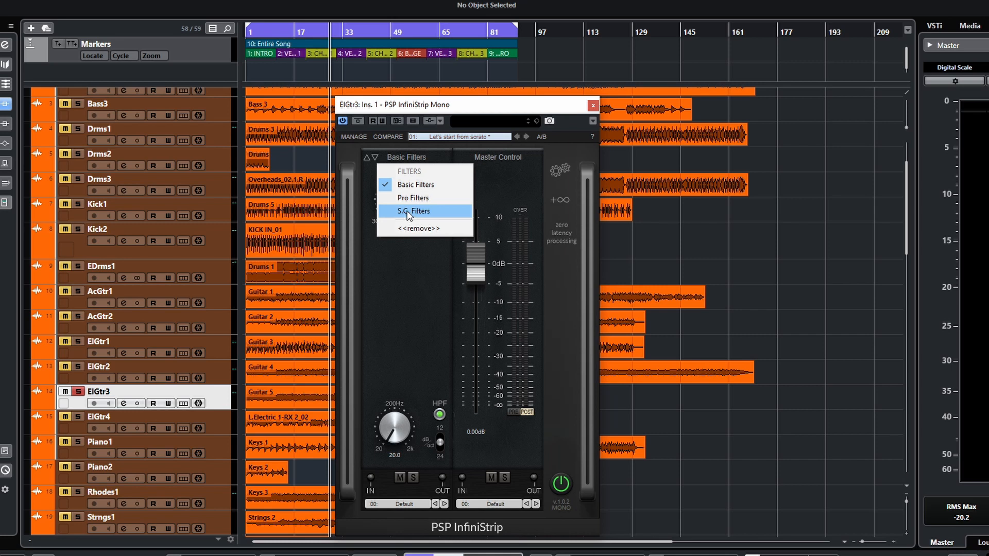
pyautogui.click(412, 186)
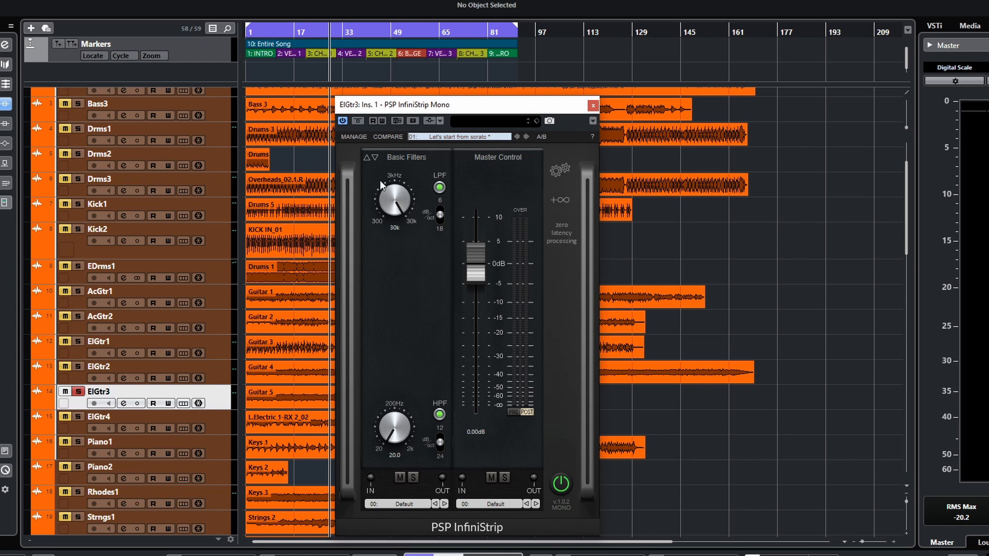
pyautogui.click(555, 201)
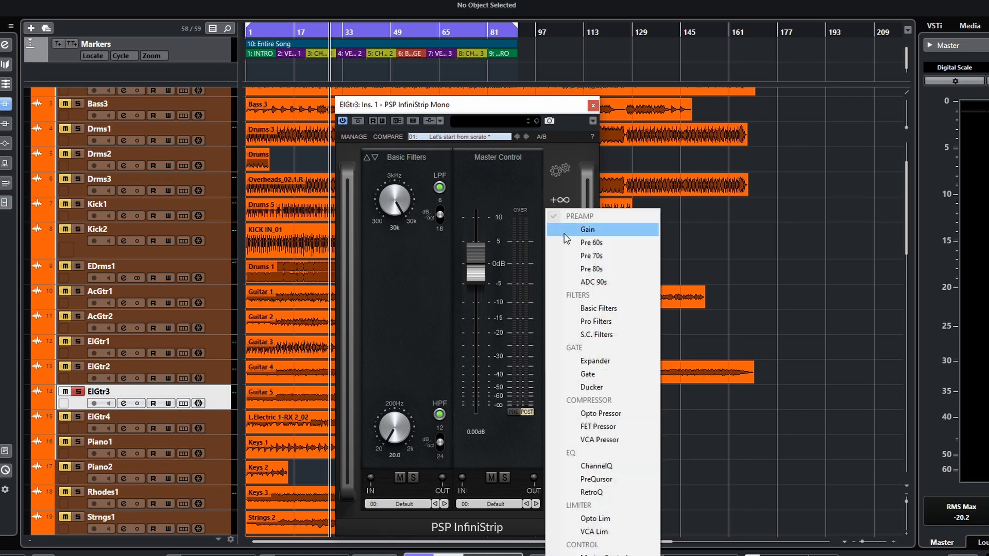
pyautogui.click(599, 466)
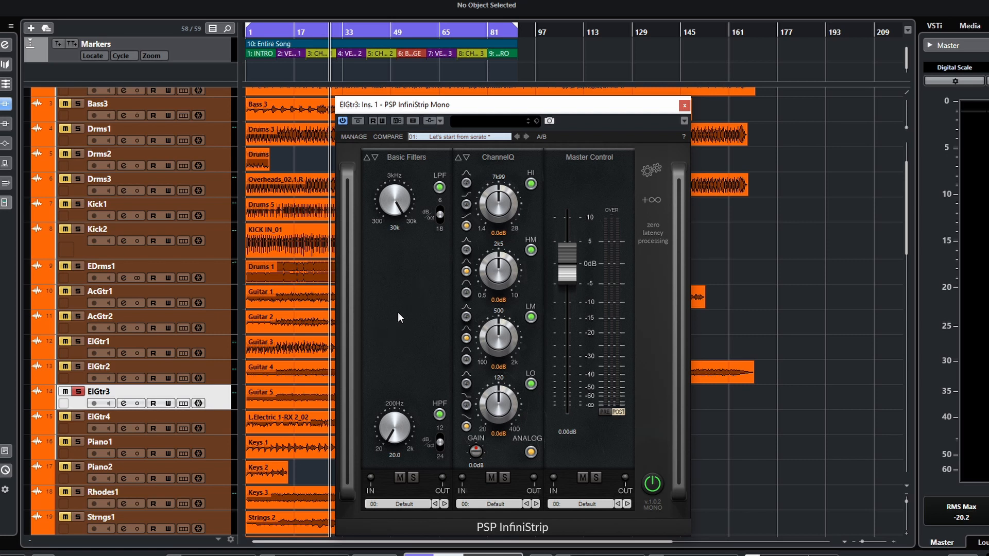
pyautogui.click(505, 159)
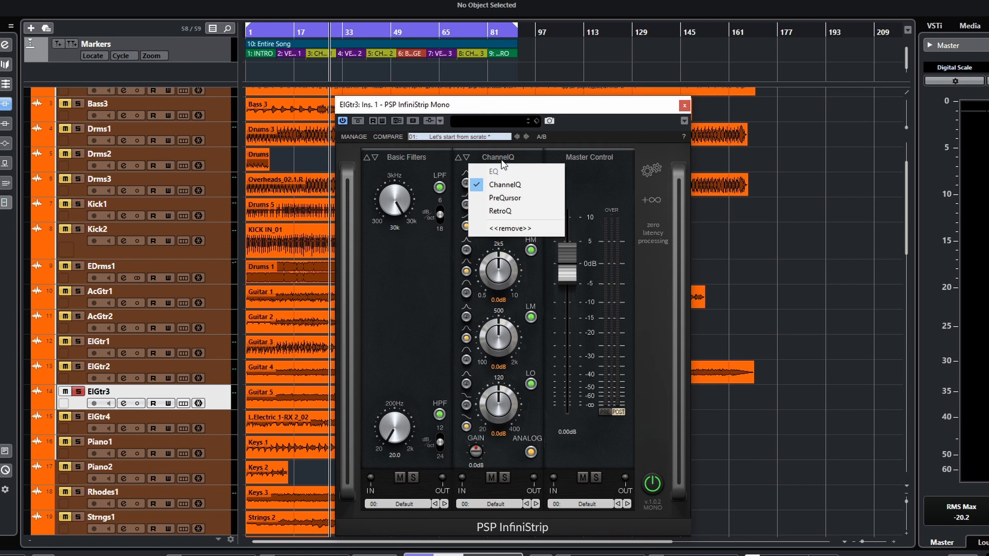
pyautogui.click(549, 228)
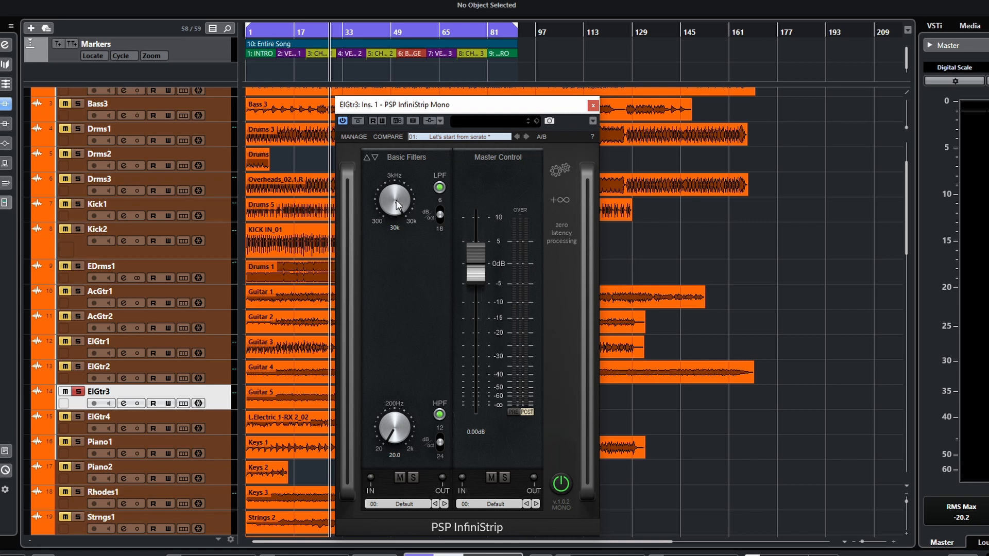
# - Compare the two main filter types by alternating the filter module between Pro Filters and Basic Filters
pyautogui.click(406, 157)
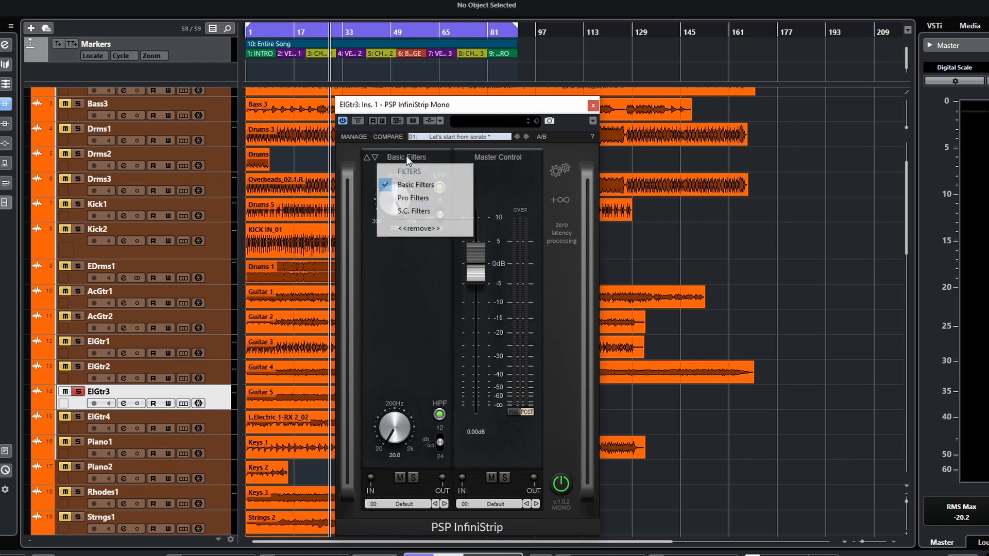
pyautogui.click(409, 197)
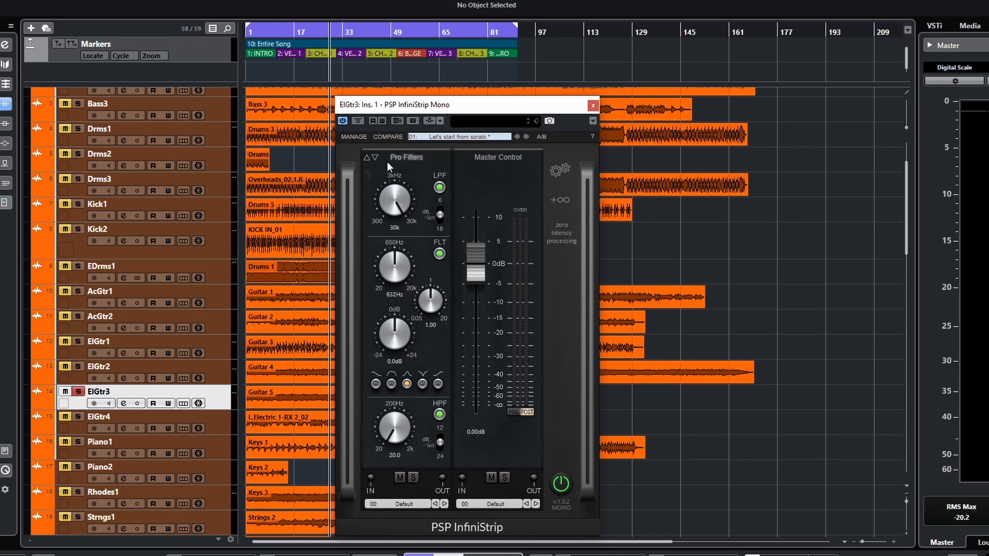
pyautogui.click(401, 158)
pyautogui.click(413, 185)
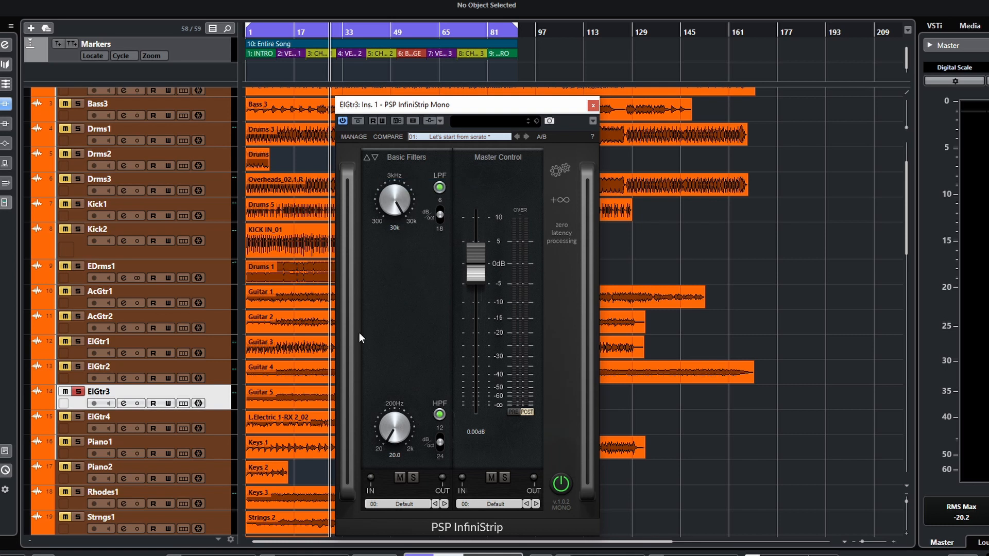
pyautogui.click(404, 156)
pyautogui.click(413, 199)
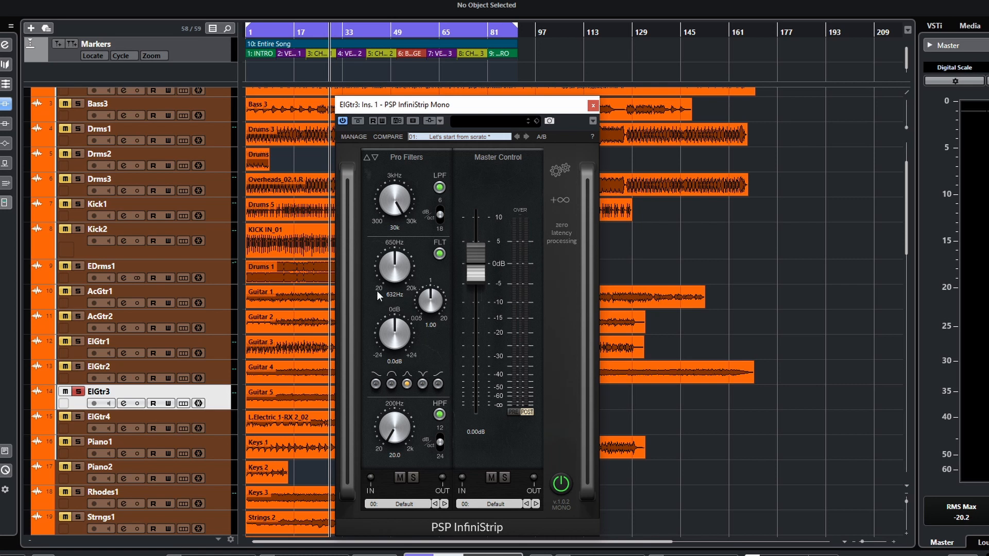
pyautogui.click(415, 159)
pyautogui.click(406, 187)
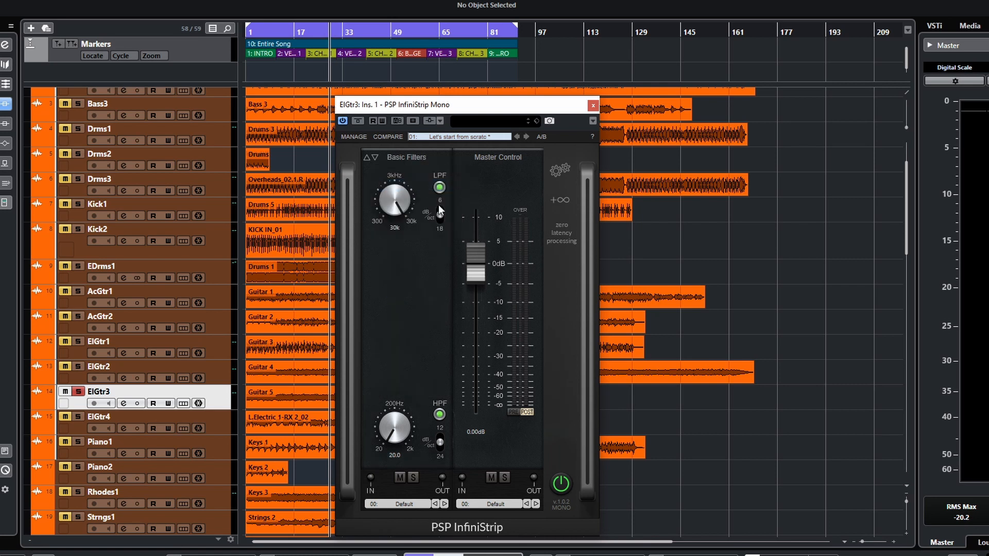
pyautogui.click(412, 157)
pyautogui.click(416, 196)
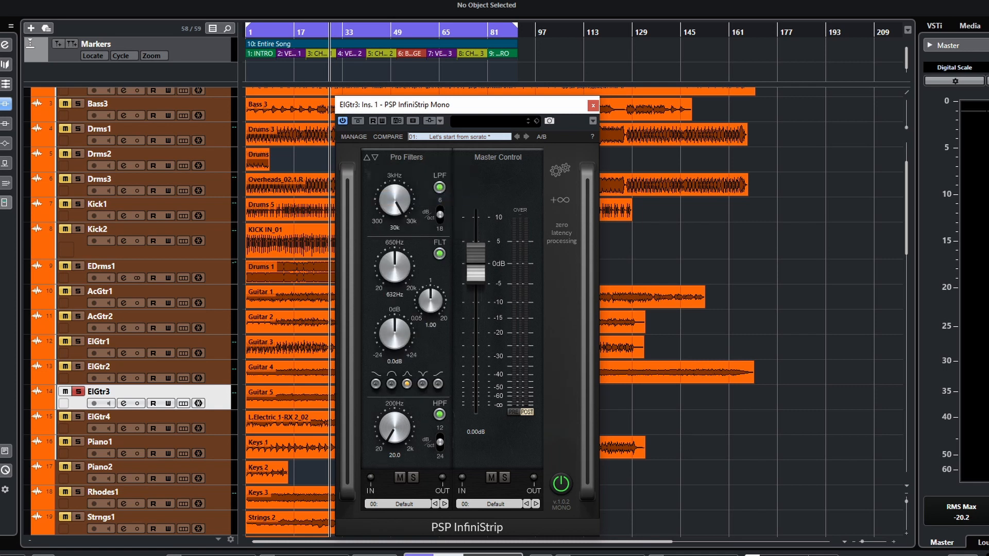
# - Switch the filter module to the side-chain S.C. Filters and return it to Basic Filters
pyautogui.click(413, 159)
pyautogui.click(413, 212)
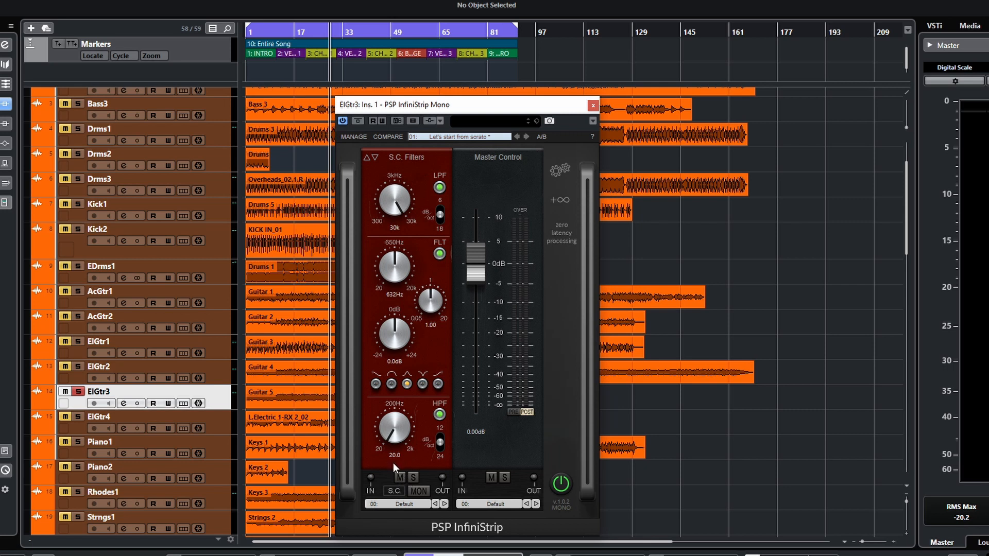
pyautogui.click(407, 157)
pyautogui.click(415, 183)
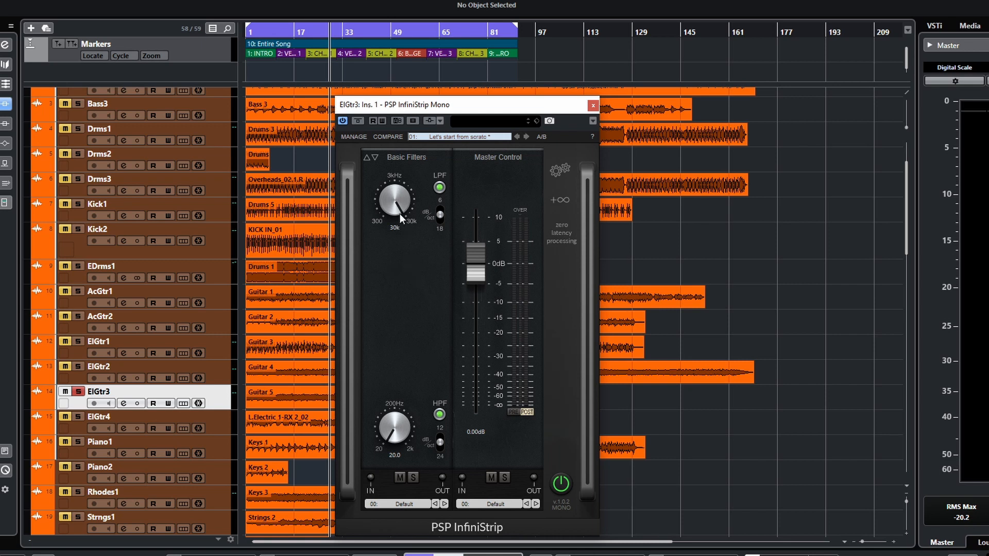
# - Demonstrate the enable switches of the Basic Filters by toggling the LPF and HPF off and back on
pyautogui.click(440, 187)
pyautogui.click(440, 188)
pyautogui.click(440, 187)
pyautogui.click(440, 188)
pyautogui.click(440, 414)
pyautogui.click(439, 414)
pyautogui.click(439, 188)
pyautogui.click(439, 189)
pyautogui.click(440, 415)
pyautogui.click(440, 414)
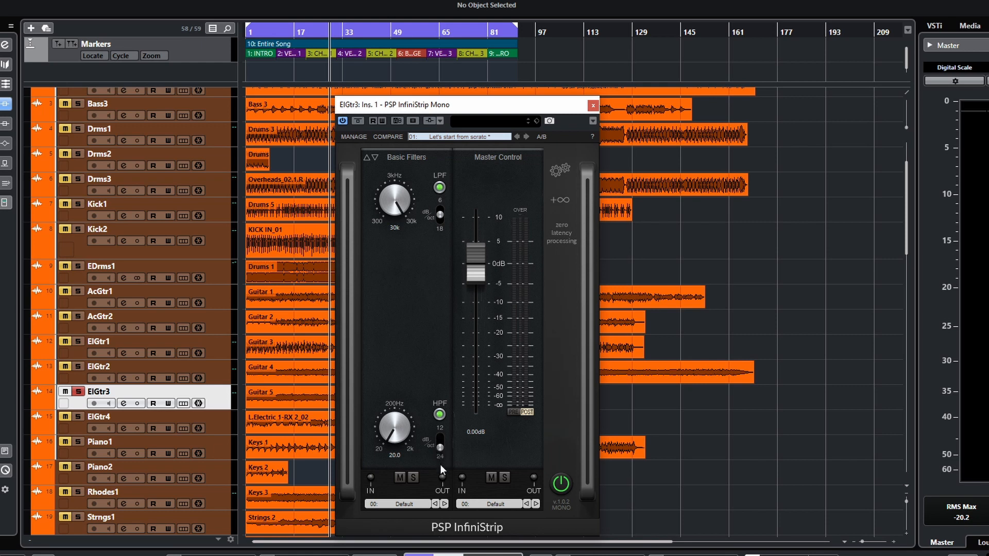
pyautogui.click(439, 413)
# - Try sweeping the HPF and LPF cutoff frequencies and return them to 20 Hz and 30 kHz
pyautogui.moveTo(393, 435); pyautogui.dragTo(390, 475)
pyautogui.moveTo(393, 419); pyautogui.dragTo(397, 446)
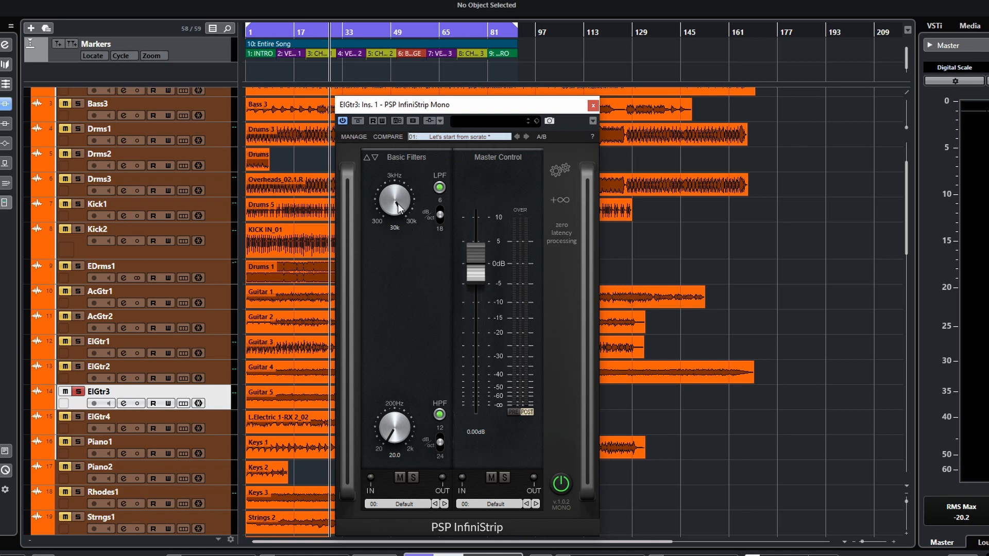
pyautogui.moveTo(396, 269); pyautogui.dragTo(398, 385)
pyautogui.moveTo(397, 433); pyautogui.dragTo(367, 422)
pyautogui.moveTo(383, 216); pyautogui.dragTo(437, 44)
# - Switch the filter module to Pro Filters and toggle its FLT band off and on, leaving it enabled
pyautogui.click(376, 158)
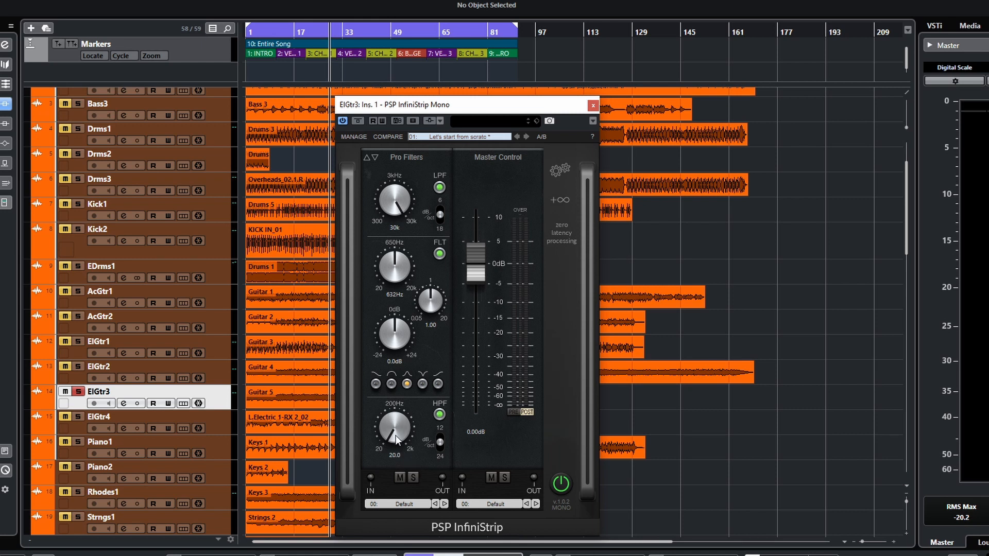
pyautogui.click(372, 157)
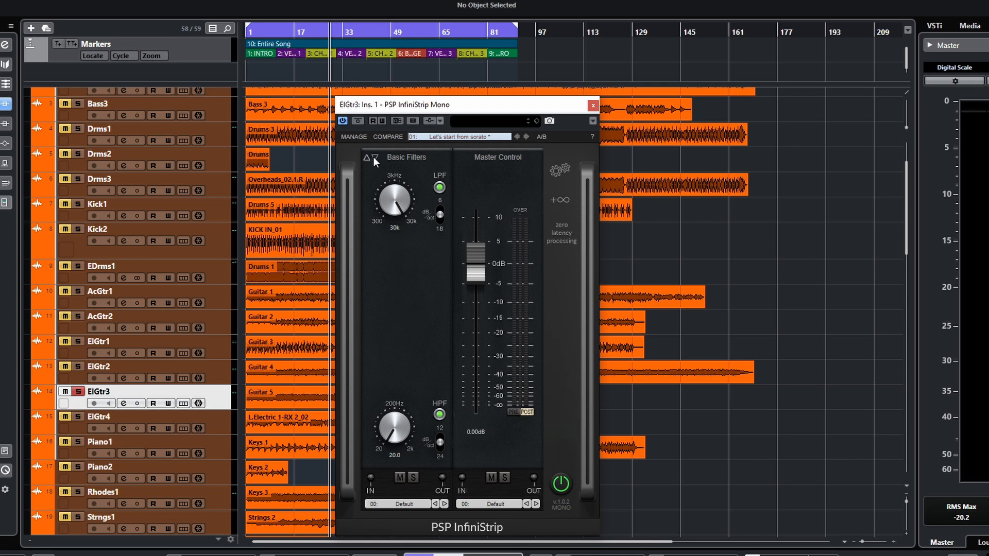
pyautogui.click(374, 157)
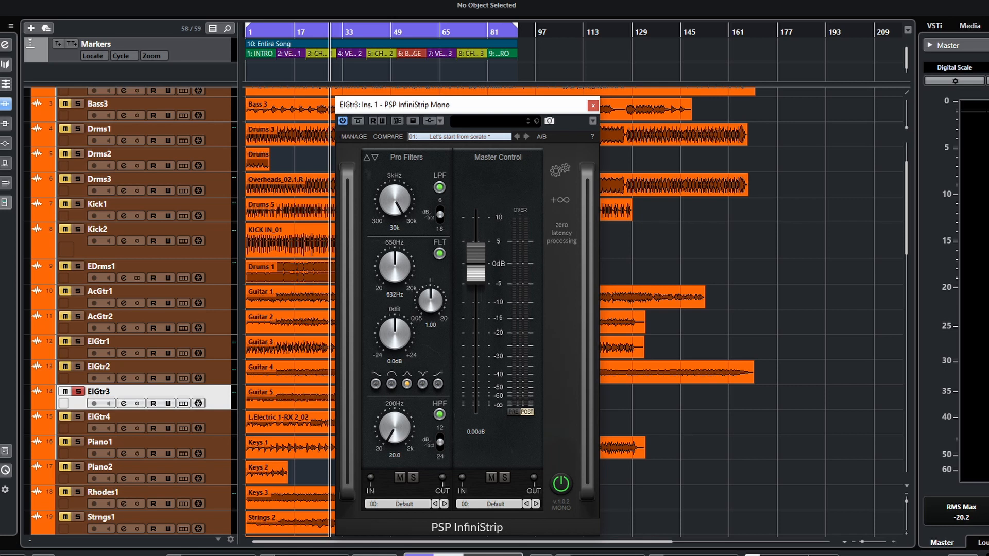
pyautogui.click(439, 254)
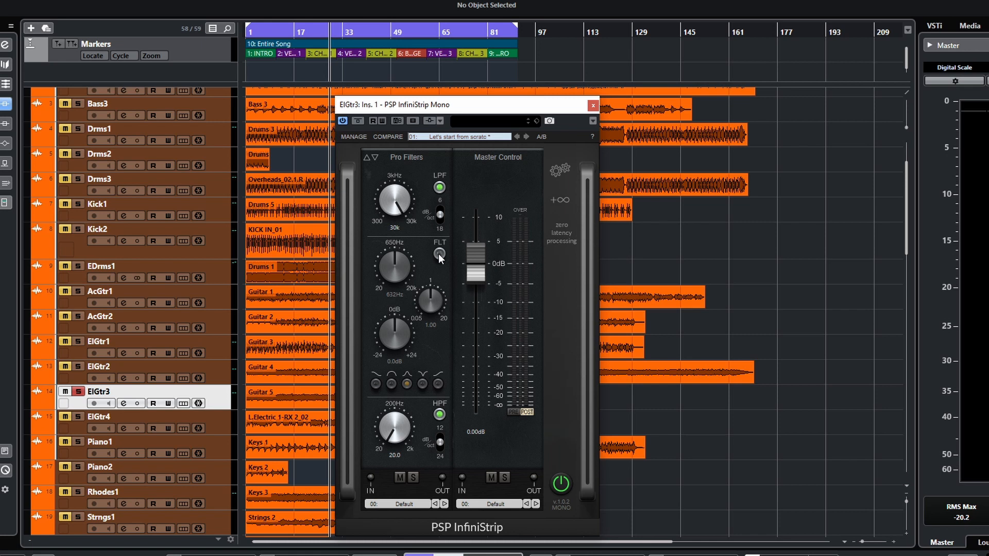
pyautogui.click(439, 254)
pyautogui.click(439, 254)
pyautogui.click(439, 254)
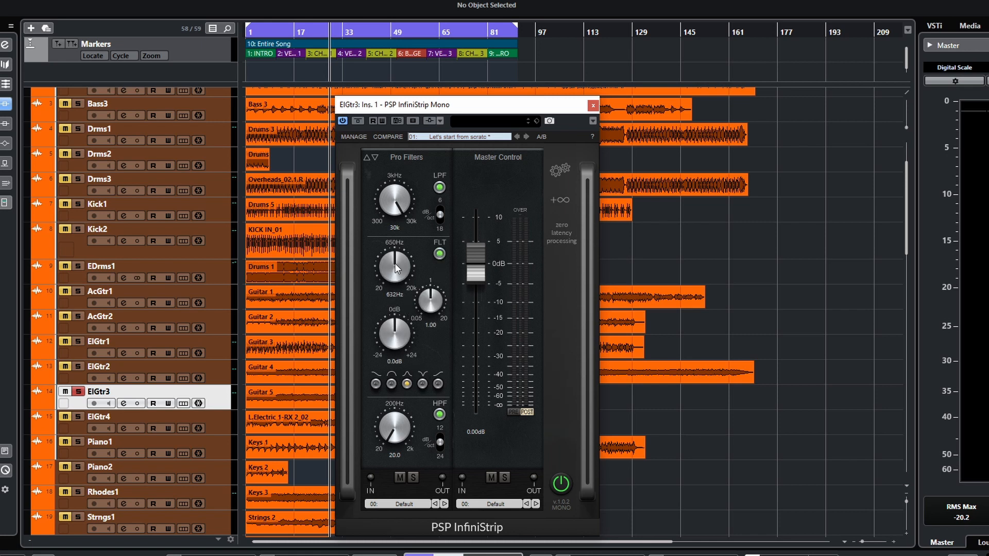
# - Sweep the FLT band's frequency, bandwidth and gain, leaving them at about 618 Hz, 1.00 and 0.2 dB
pyautogui.moveTo(395, 261); pyautogui.dragTo(407, 308)
pyautogui.moveTo(409, 249)
pyautogui.mouseDown()
pyautogui.moveTo(407, 190)
pyautogui.moveTo(394, 273)
pyautogui.moveTo(398, 264)
pyautogui.mouseUp()
pyautogui.moveTo(437, 334); pyautogui.dragTo(446, 392)
pyautogui.moveTo(454, 259); pyautogui.dragTo(443, 300)
pyautogui.moveTo(442, 335); pyautogui.dragTo(427, 381)
pyautogui.moveTo(446, 219); pyautogui.dragTo(425, 129)
pyautogui.moveTo(435, 307); pyautogui.dragTo(429, 395)
pyautogui.moveTo(387, 360); pyautogui.dragTo(406, 341)
# - Compare the FLT band's wide and standard bell shapes by alternating between them, ending on the standard bell
pyautogui.click(392, 384)
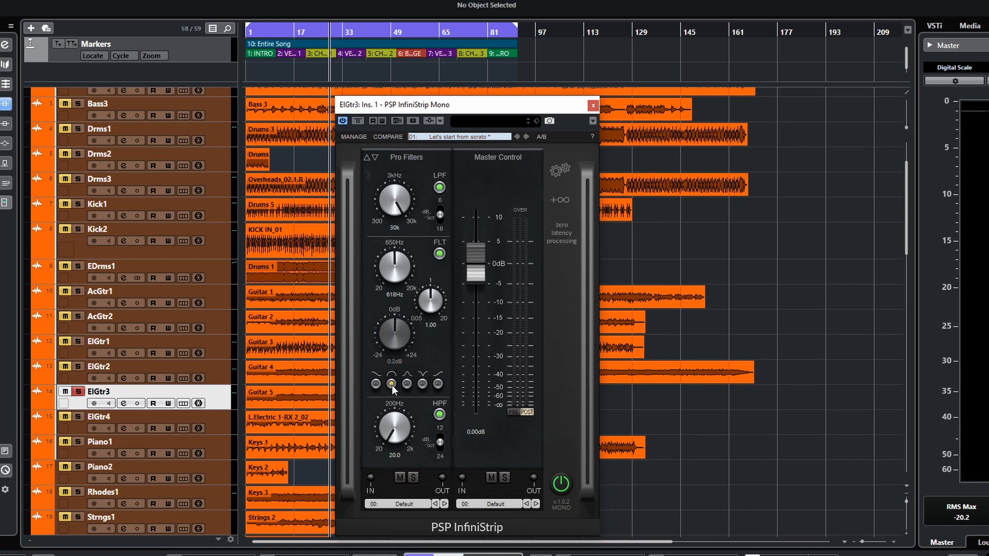
pyautogui.click(407, 384)
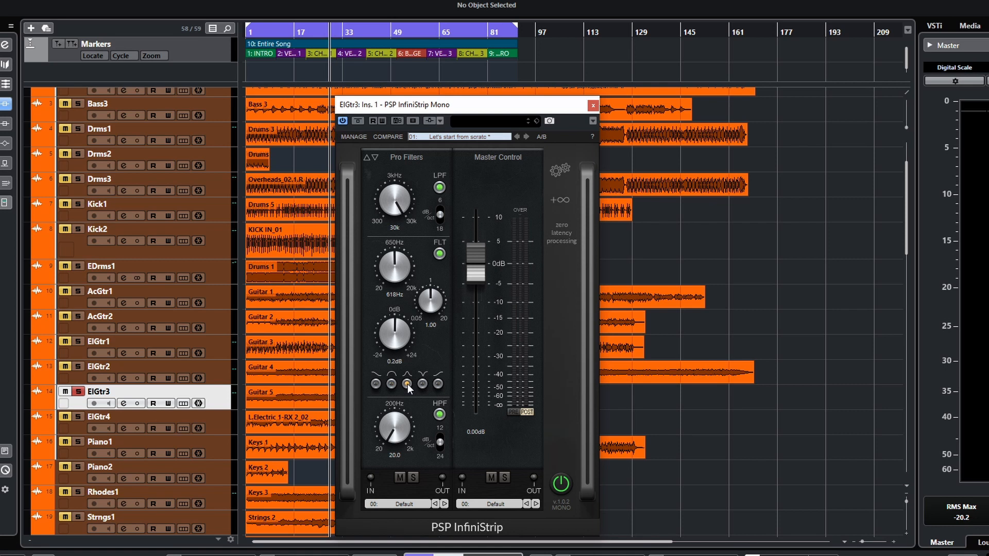
pyautogui.click(393, 384)
pyautogui.click(407, 384)
pyautogui.click(393, 386)
pyautogui.click(408, 384)
pyautogui.click(391, 384)
pyautogui.moveTo(393, 335); pyautogui.dragTo(393, 336)
pyautogui.click(407, 384)
# - Try the FLT band's notch shape with different gain amounts, leave the gain at about -0.3 dB and restore the standard bell shape
pyautogui.click(422, 384)
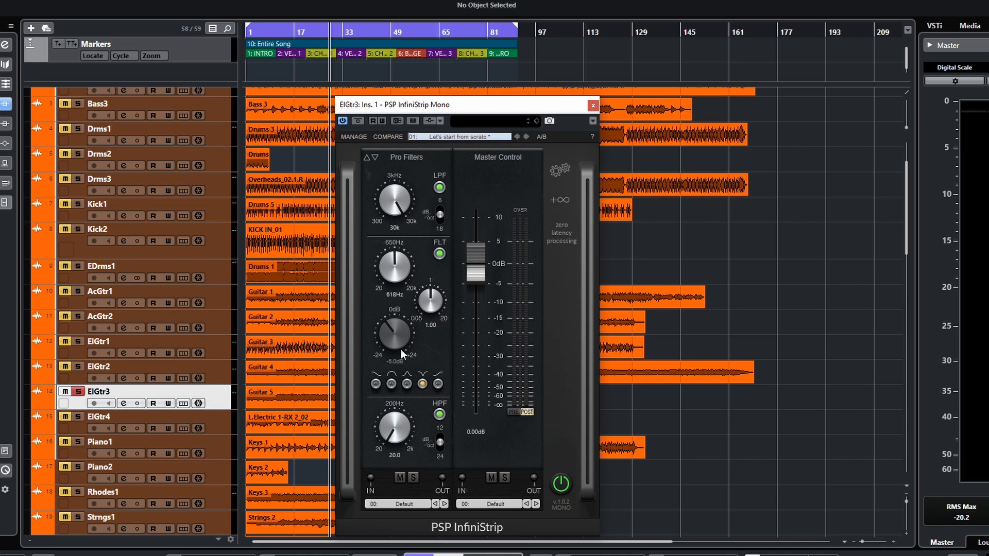
pyautogui.moveTo(401, 329); pyautogui.dragTo(401, 327)
pyautogui.moveTo(399, 336); pyautogui.dragTo(400, 335)
pyautogui.click(406, 384)
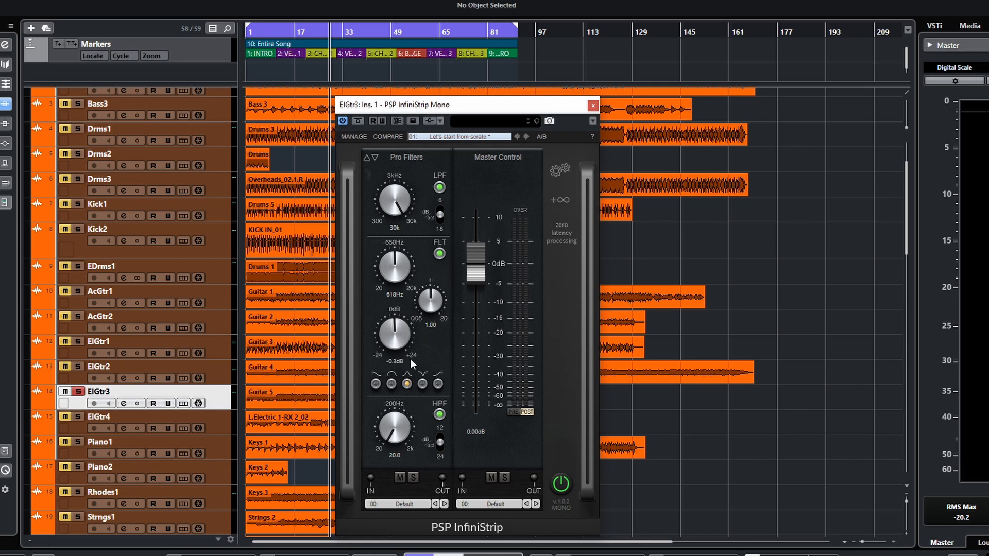
# - Step the filter module forward to S.C. Filters and back through Pro Filters to Basic Filters
pyautogui.click(374, 157)
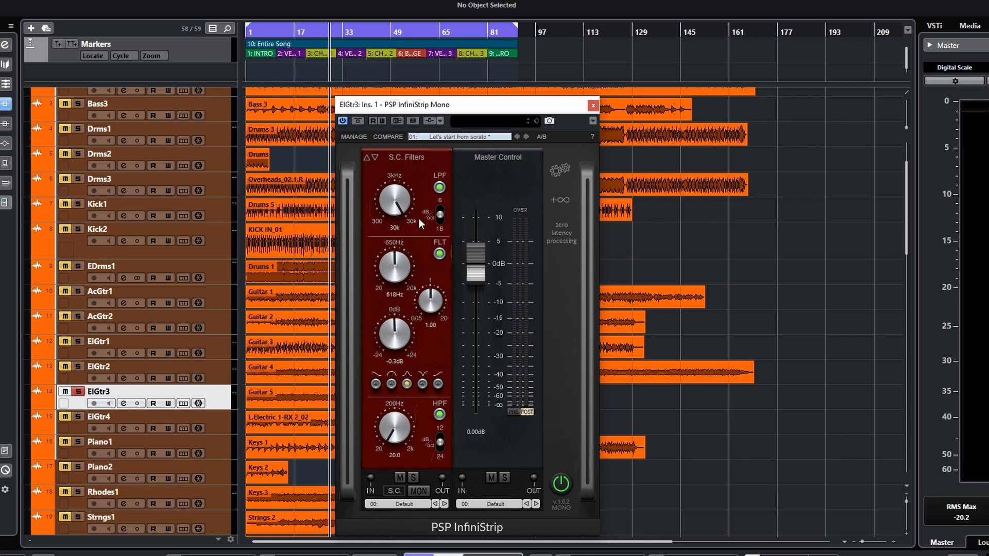
pyautogui.click(370, 160)
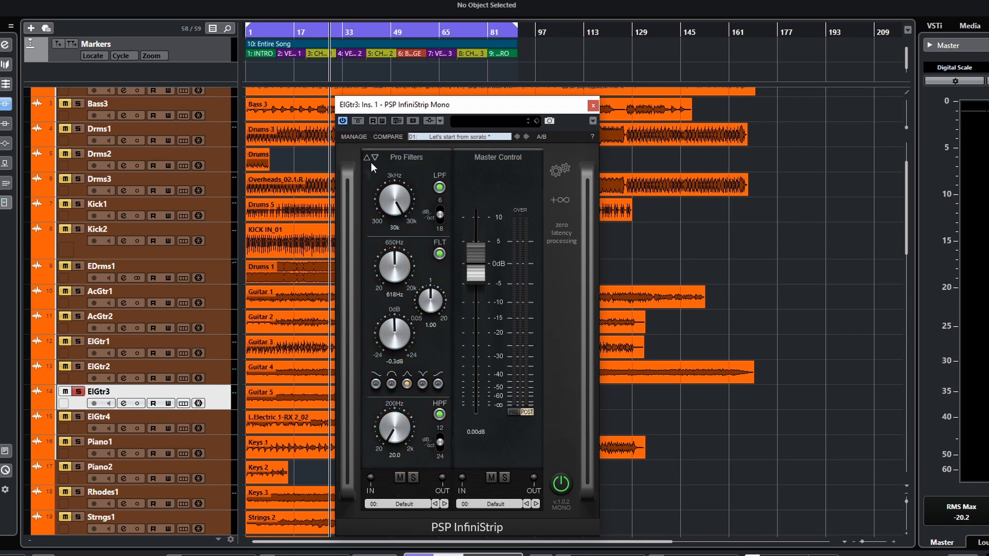
pyautogui.click(369, 159)
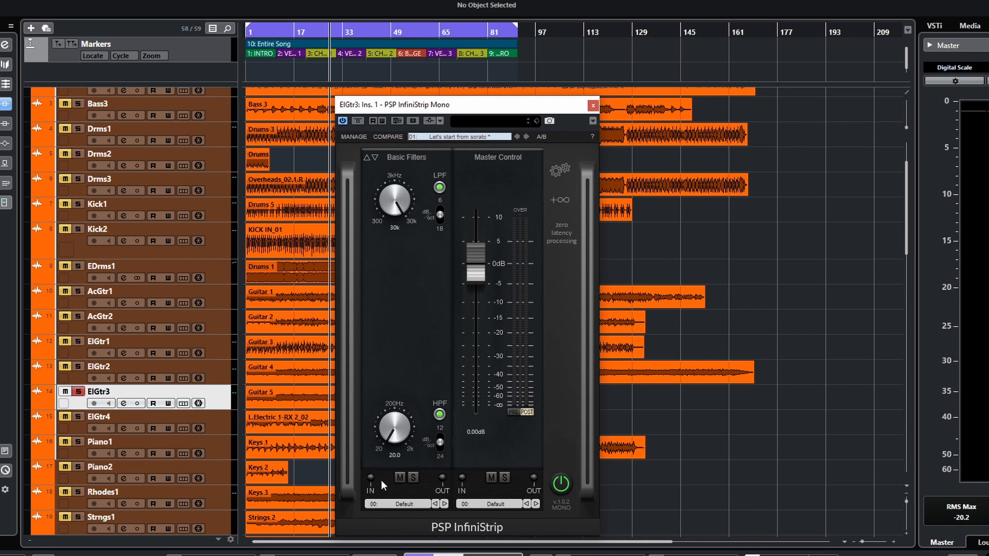
# - Start playback with the Basic Filters module muted and unmute the module while the guitar plays
pyautogui.click(400, 478)
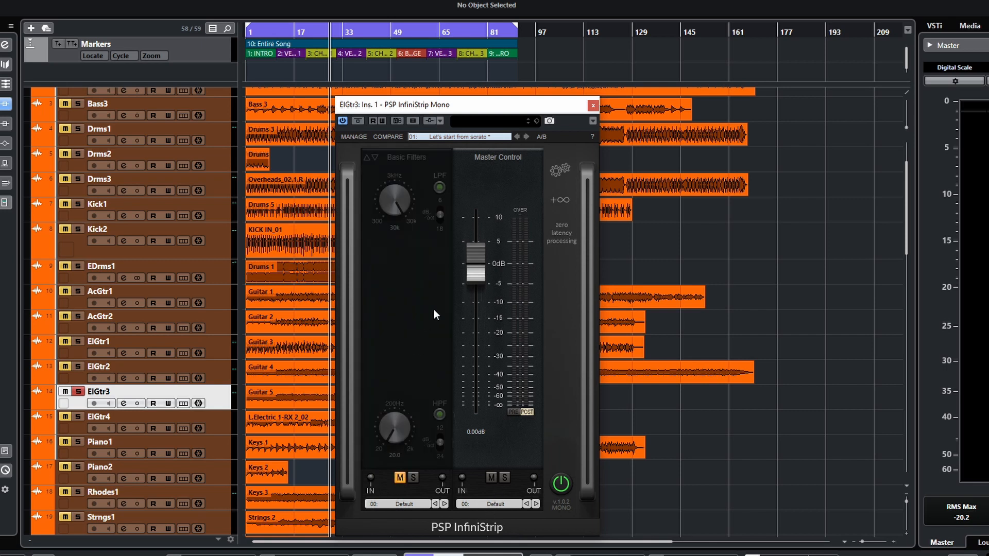
pyautogui.press('space')
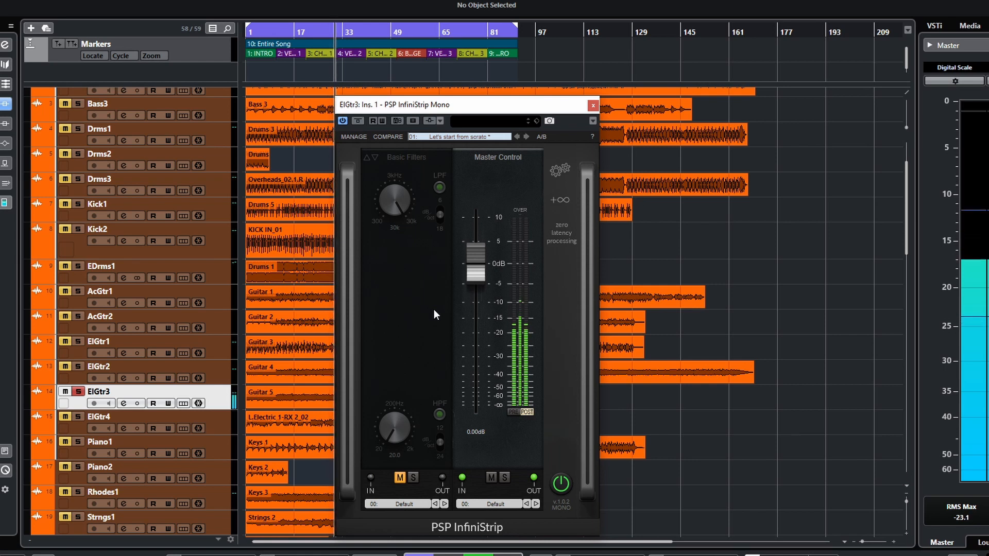
pyautogui.click(400, 478)
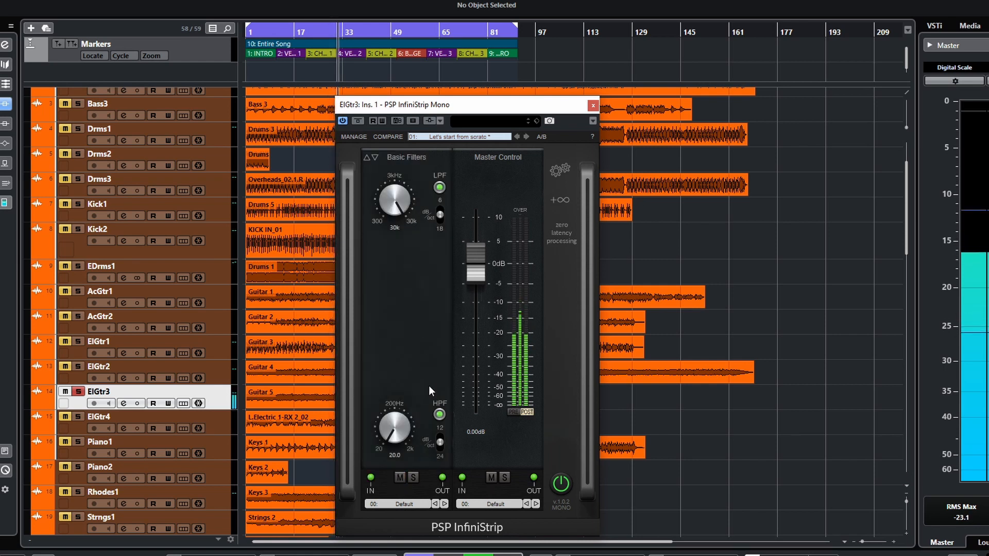
# - Turn off the HPF, keep the LPF enabled and sweep its cutoff down to 300 Hz and up to about 498 Hz during playback
pyautogui.click(439, 414)
pyautogui.click(439, 187)
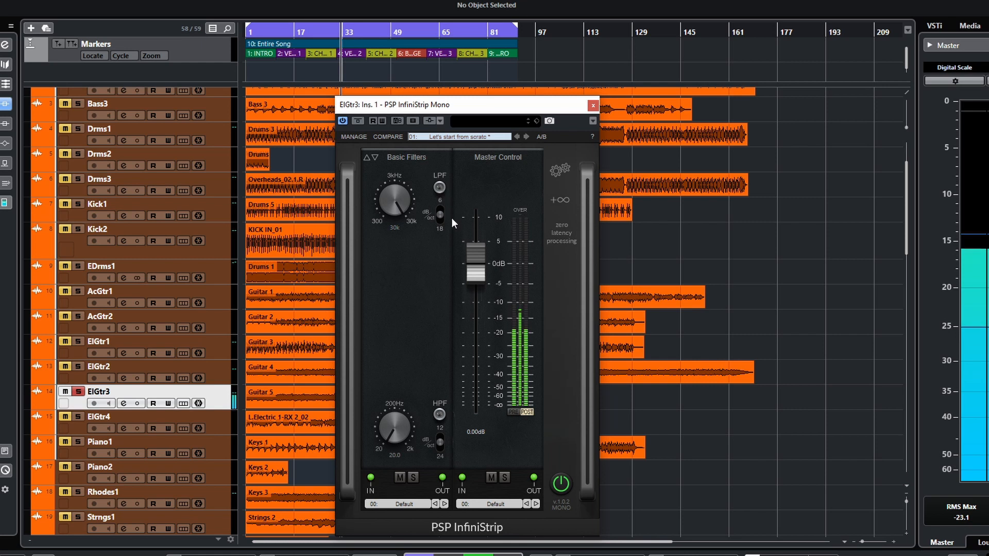
pyautogui.click(439, 188)
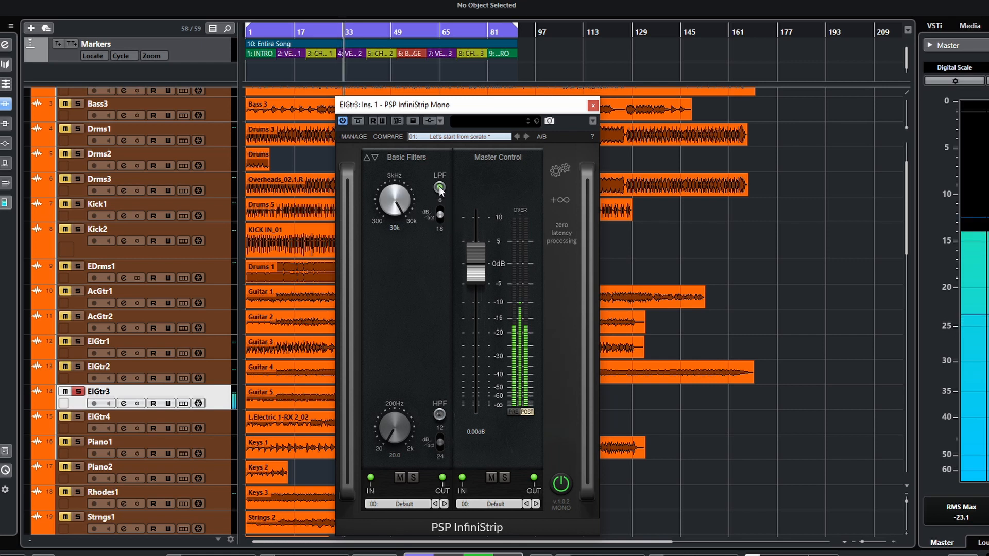
pyautogui.moveTo(397, 199); pyautogui.dragTo(394, 384)
pyautogui.press('space')
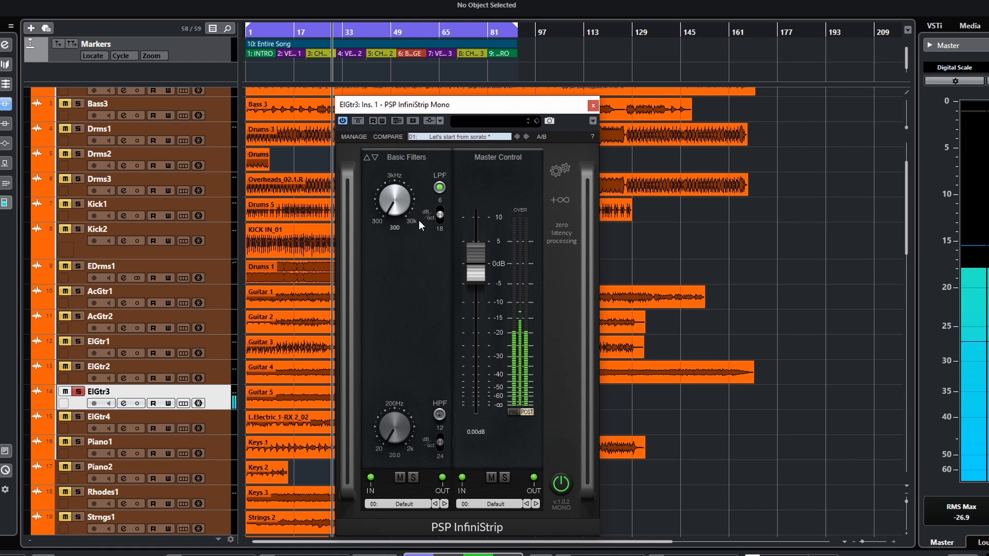
pyautogui.moveTo(396, 213); pyautogui.dragTo(391, 193)
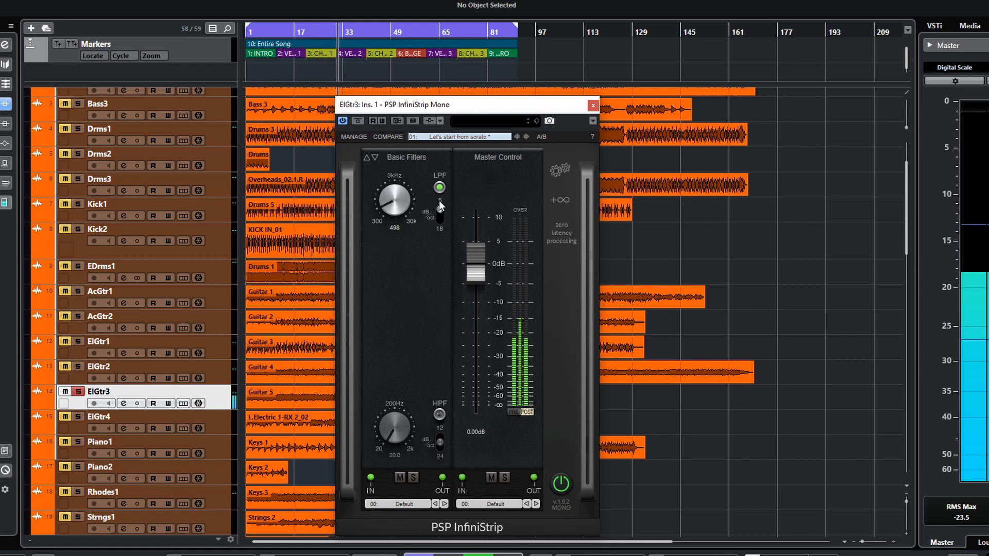
# - Try the LPF's middle and 18 dB/oct slopes on the playing guitar, and return the slope to 6 dB/oct
pyautogui.click(442, 216)
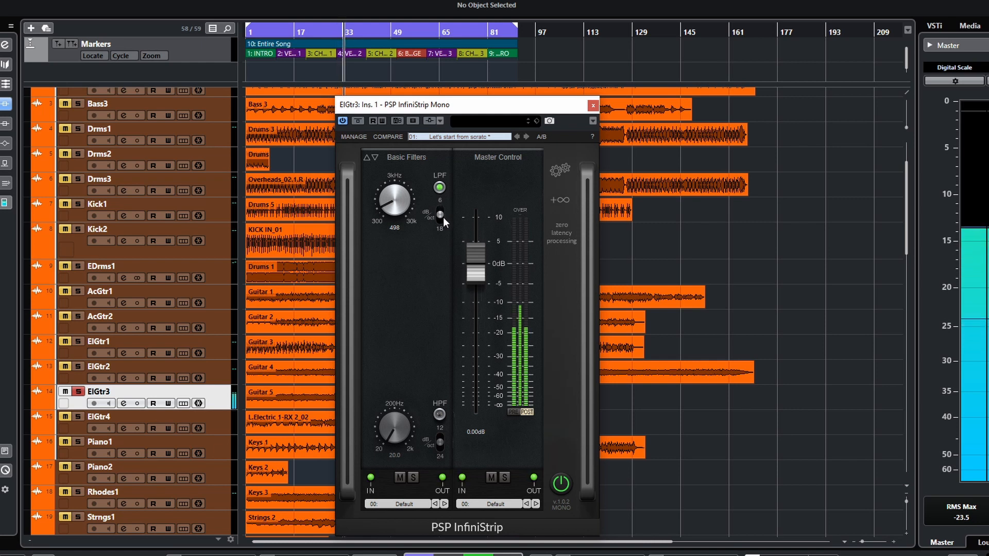
pyautogui.click(440, 226)
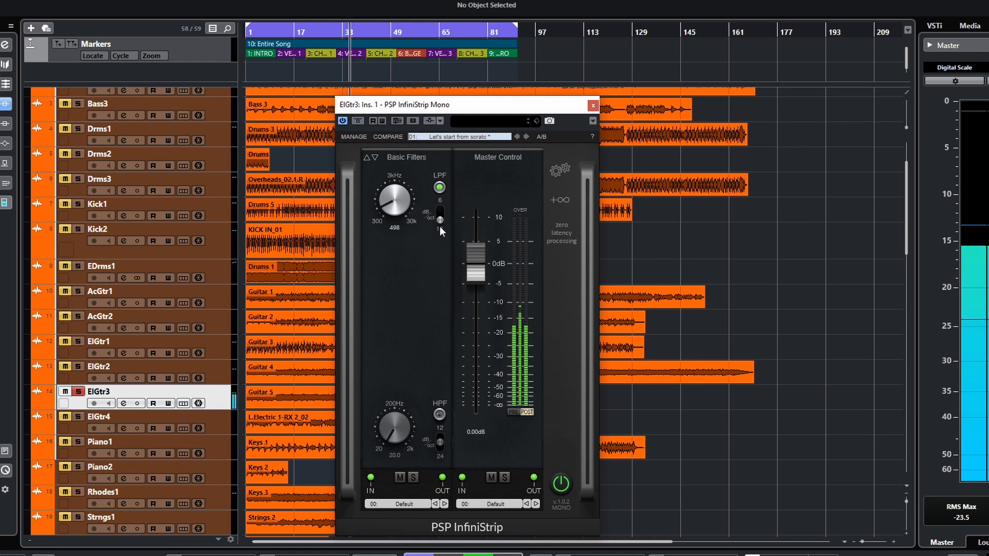
pyautogui.click(441, 209)
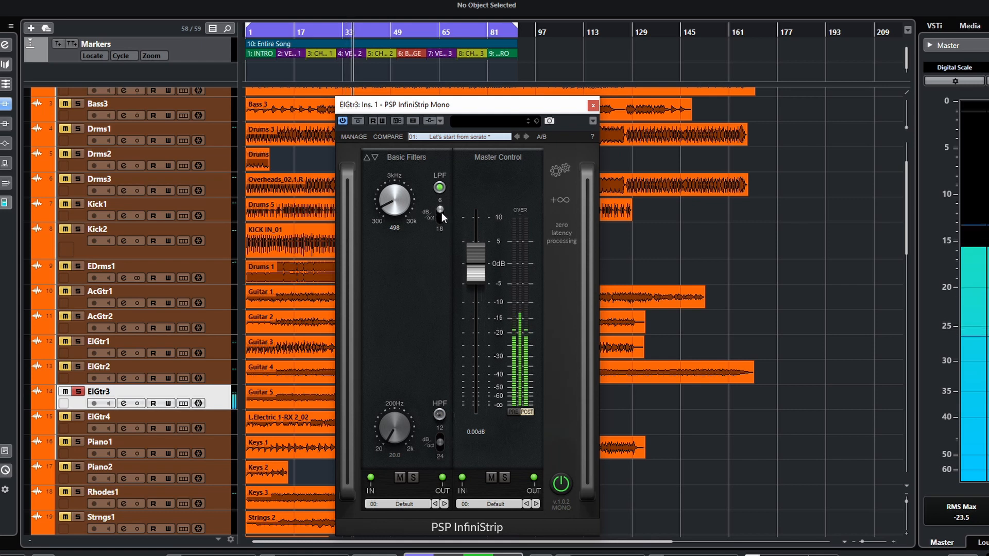
# - Open the LPF cutoff fully to 30 kHz and compare the guitar with the filter bypassed and engaged
pyautogui.moveTo(394, 212); pyautogui.dragTo(408, 49)
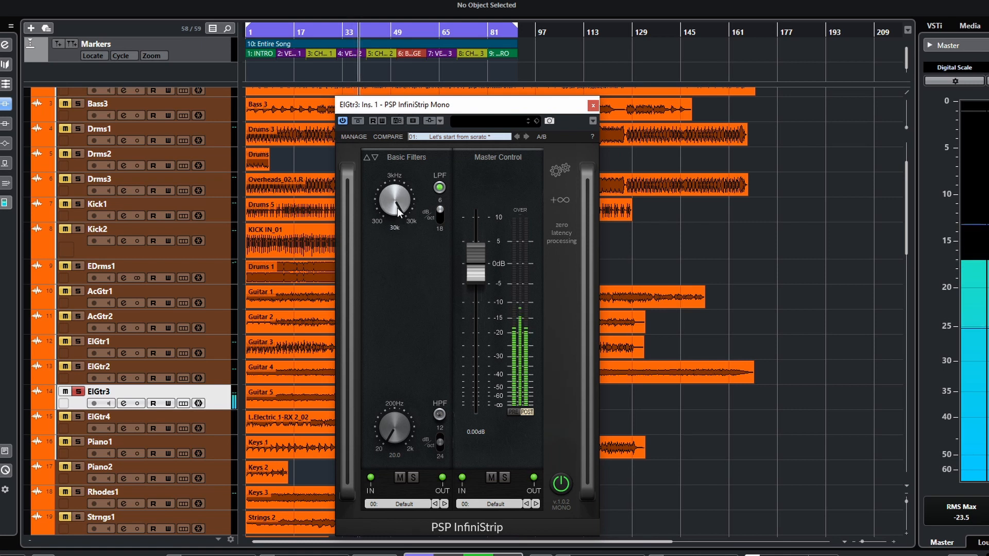
pyautogui.click(440, 187)
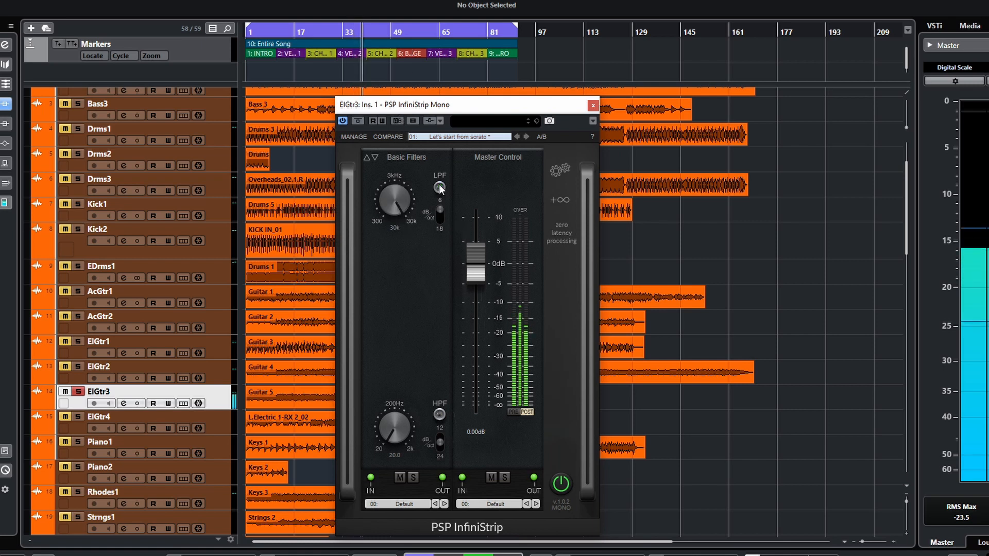
pyautogui.click(439, 187)
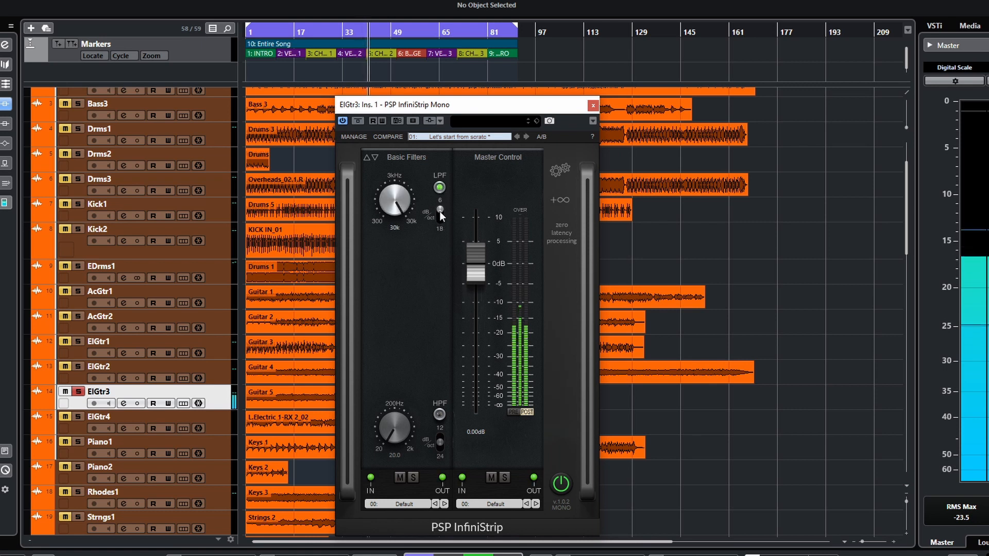
pyautogui.click(441, 187)
pyautogui.click(441, 187)
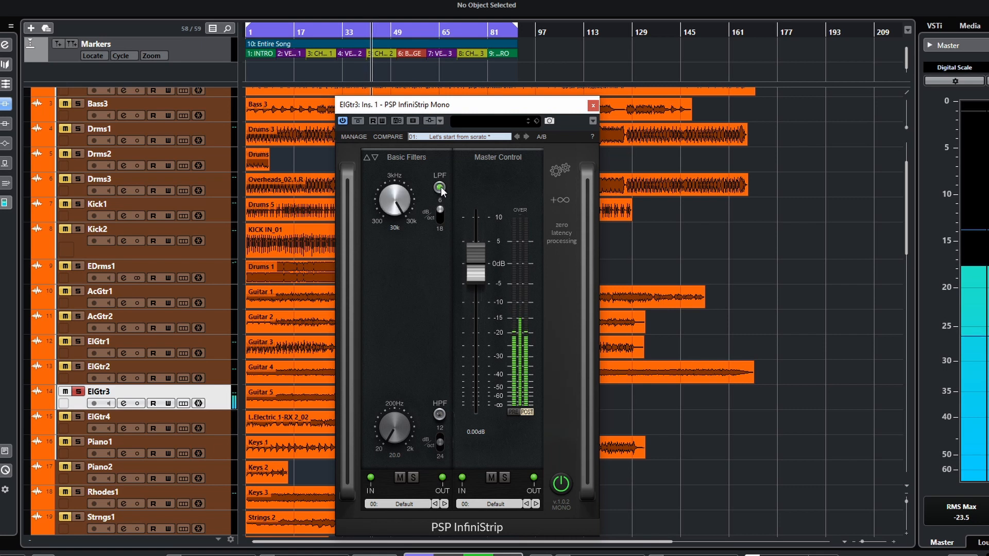
# - Lower the LPF cutoff to about 5.01 kHz, briefly try the middle slope and restore 6 dB/oct
pyautogui.moveTo(403, 206); pyautogui.dragTo(387, 264)
pyautogui.moveTo(388, 260); pyautogui.dragTo(386, 267)
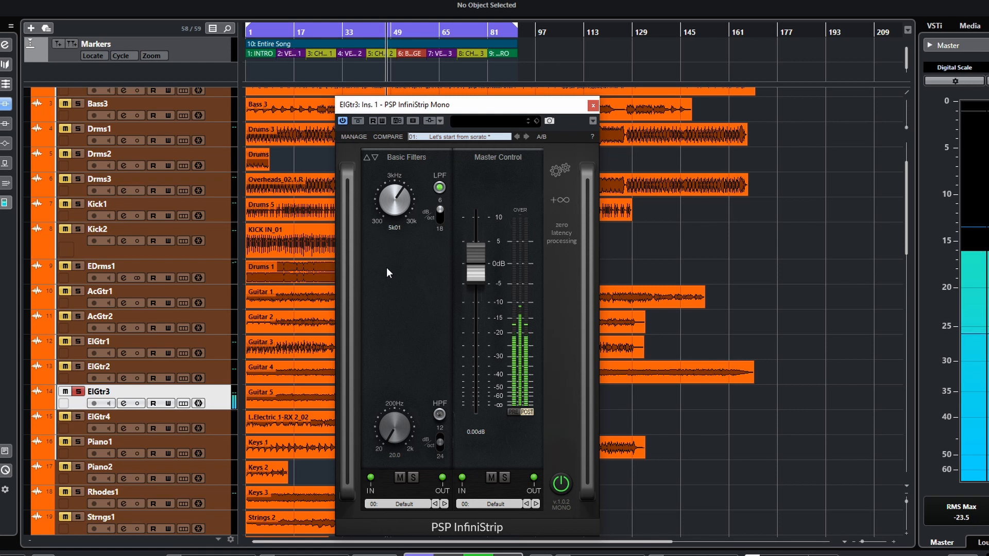
pyautogui.click(440, 218)
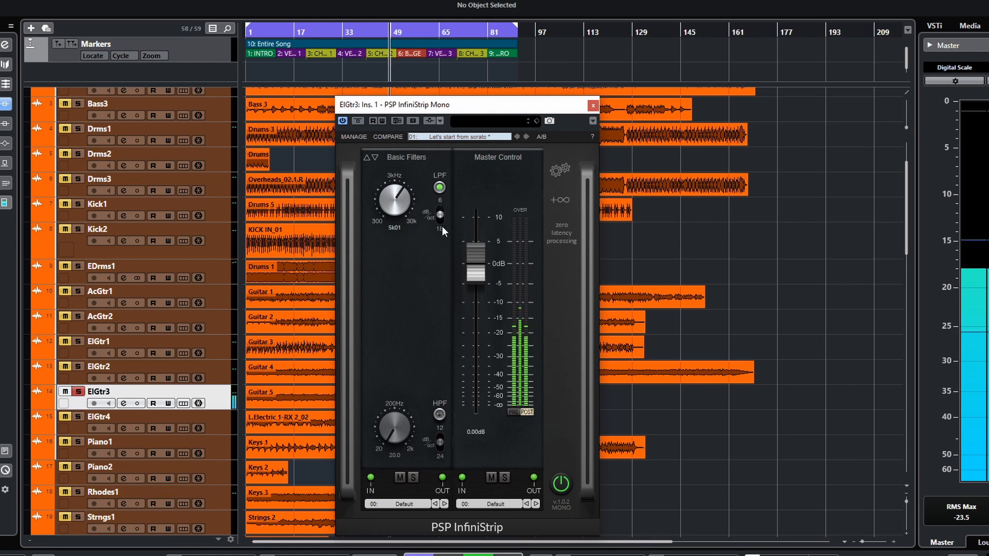
pyautogui.click(440, 212)
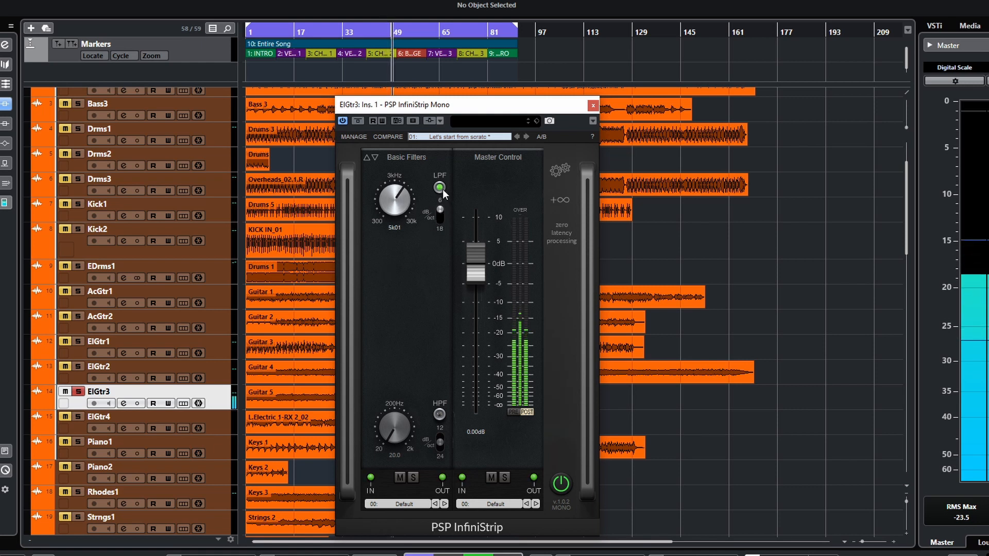
# - Compare the guitar with the LPF bypassed and engaged at the 6 dB/oct slope, and stop playback
pyautogui.click(443, 188)
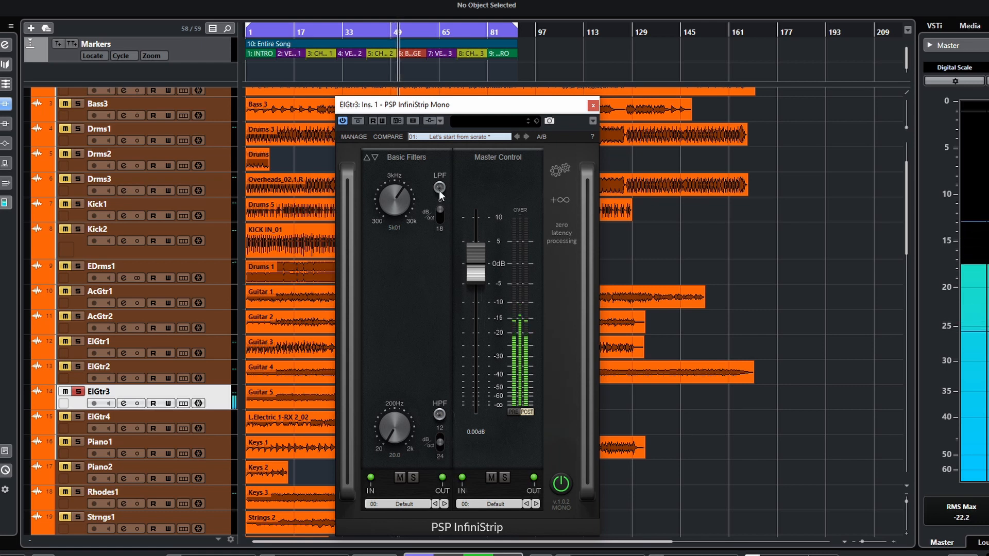
pyautogui.click(440, 190)
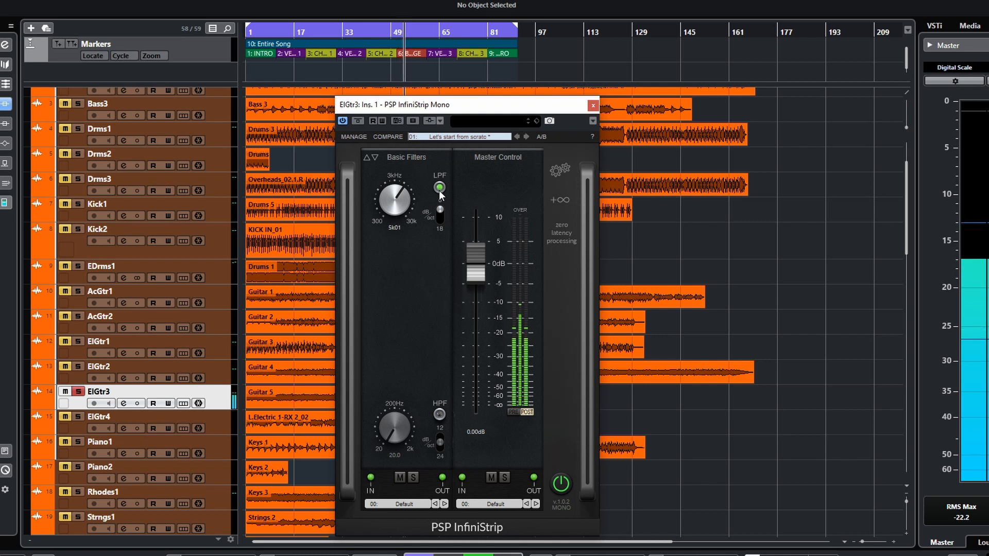
pyautogui.press('space')
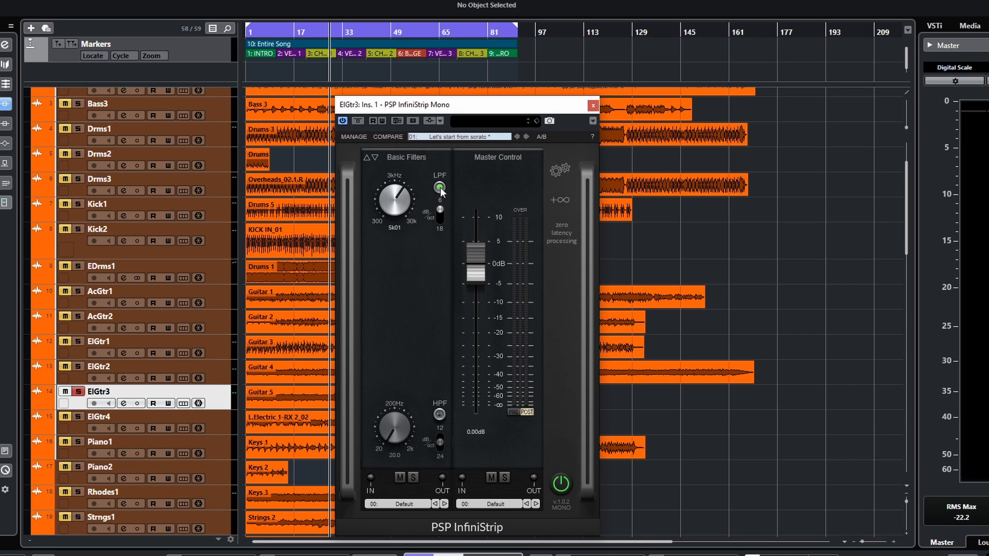
# - Restart playback and lower the LPF cutoff to about 3.77 kHz, comparing bypassed and engaged sound before and after the change
pyautogui.press('space')
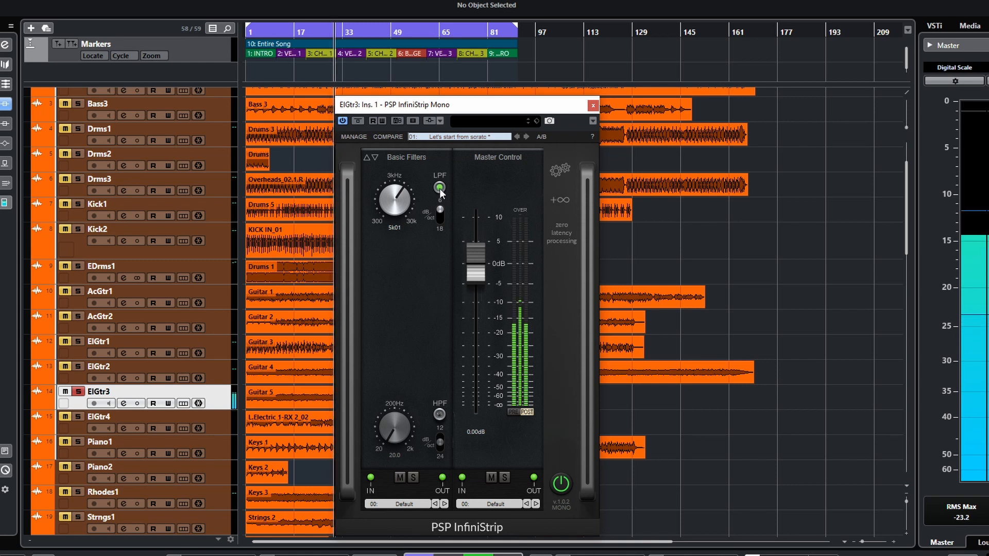
pyautogui.click(440, 189)
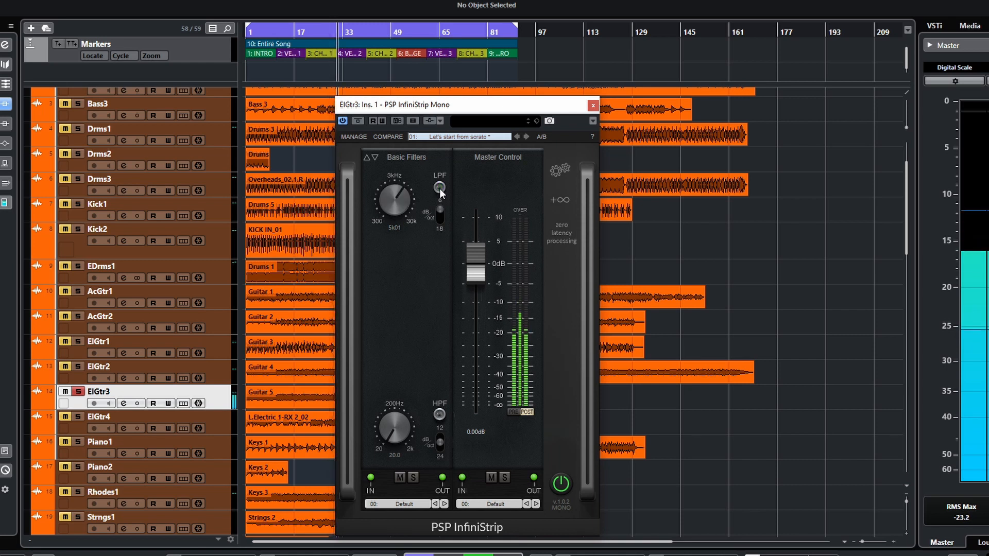
pyautogui.click(439, 189)
pyautogui.moveTo(394, 201); pyautogui.dragTo(393, 206)
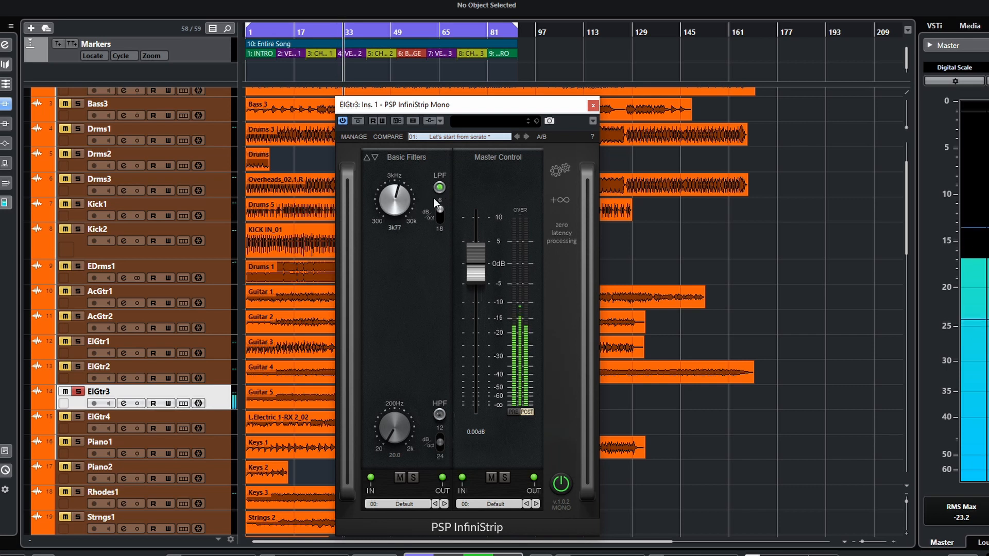
pyautogui.click(440, 188)
pyautogui.click(441, 188)
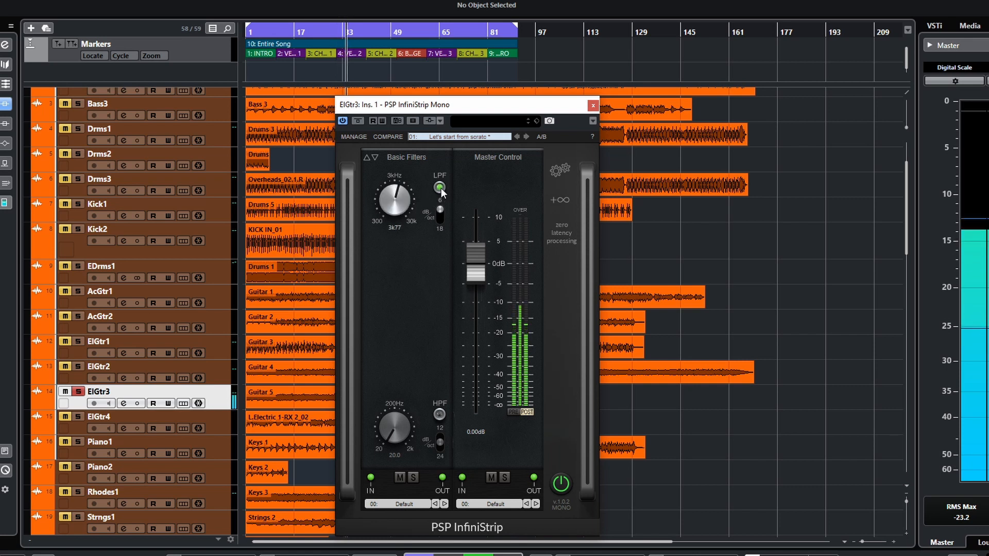
# - Set the LPF to its middle slope and raise its cutoff to about 4.94 kHz, bypassing and re-engaging the filter for comparison
pyautogui.click(441, 218)
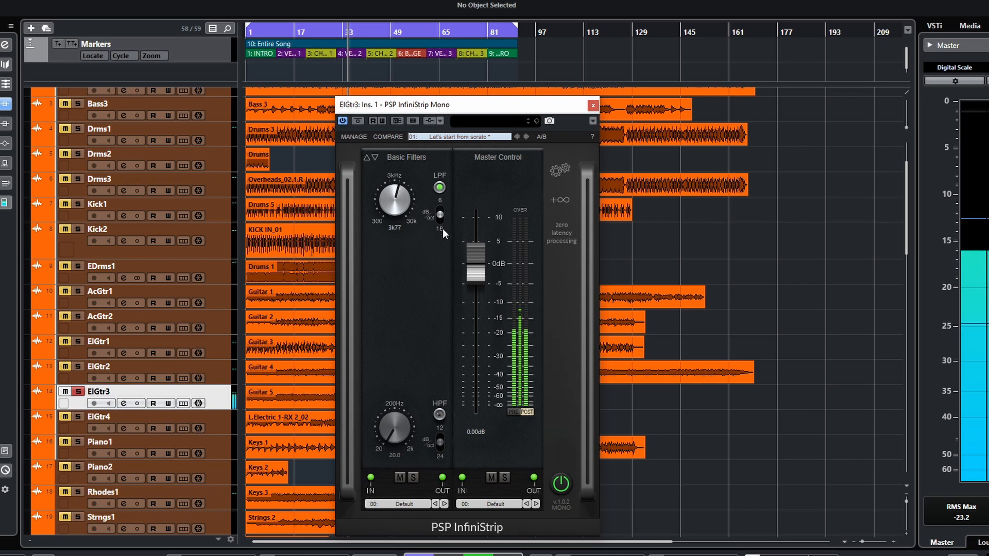
pyautogui.click(441, 187)
pyautogui.moveTo(405, 200); pyautogui.dragTo(391, 194)
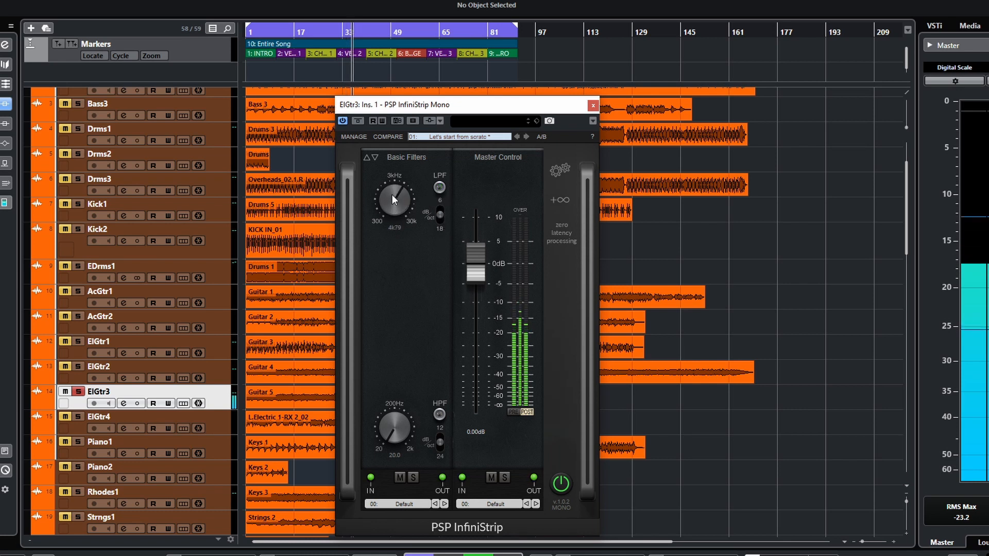
pyautogui.click(439, 188)
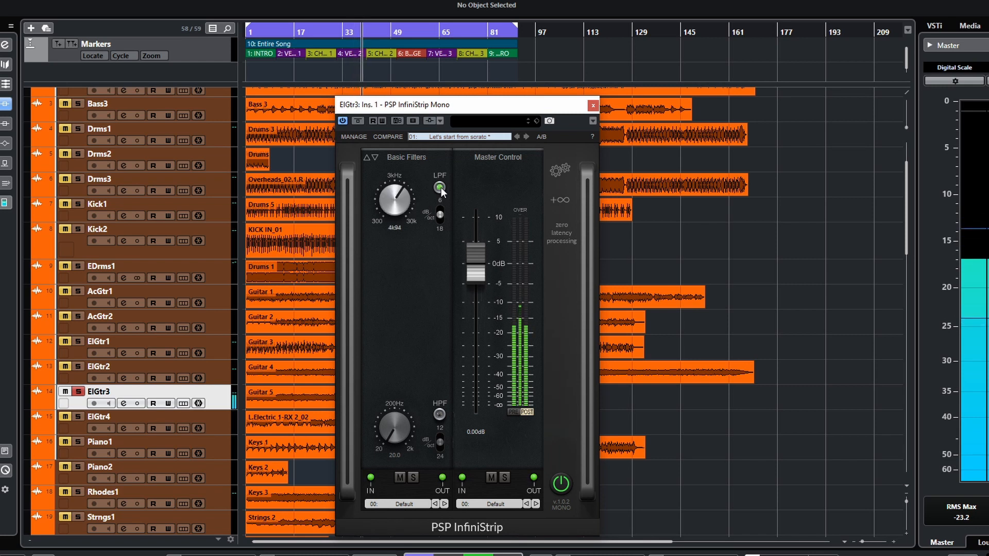
# - Raise the LPF cutoff to about 7.14 kHz, compare the filter bypassed and engaged, and stop playback
pyautogui.moveTo(392, 202); pyautogui.dragTo(393, 196)
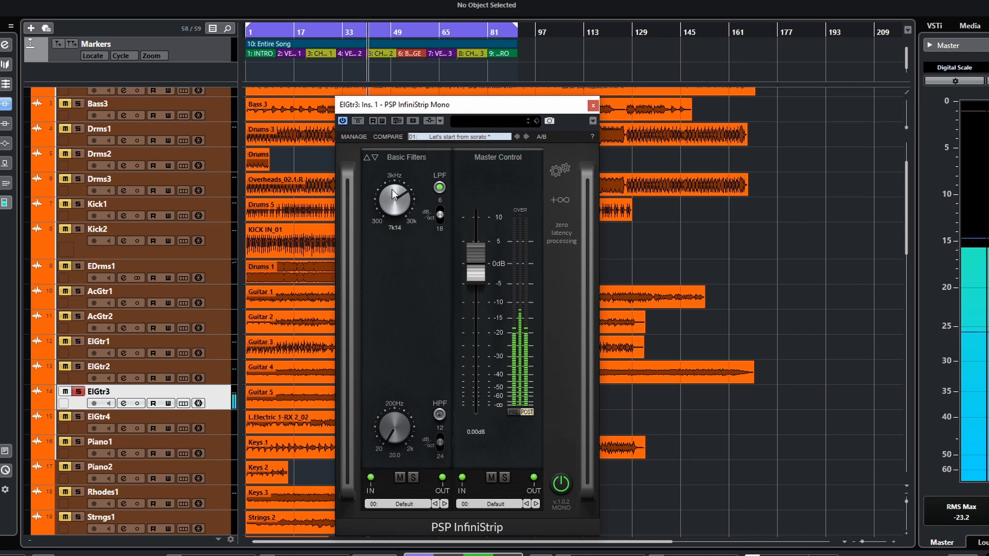
pyautogui.click(439, 188)
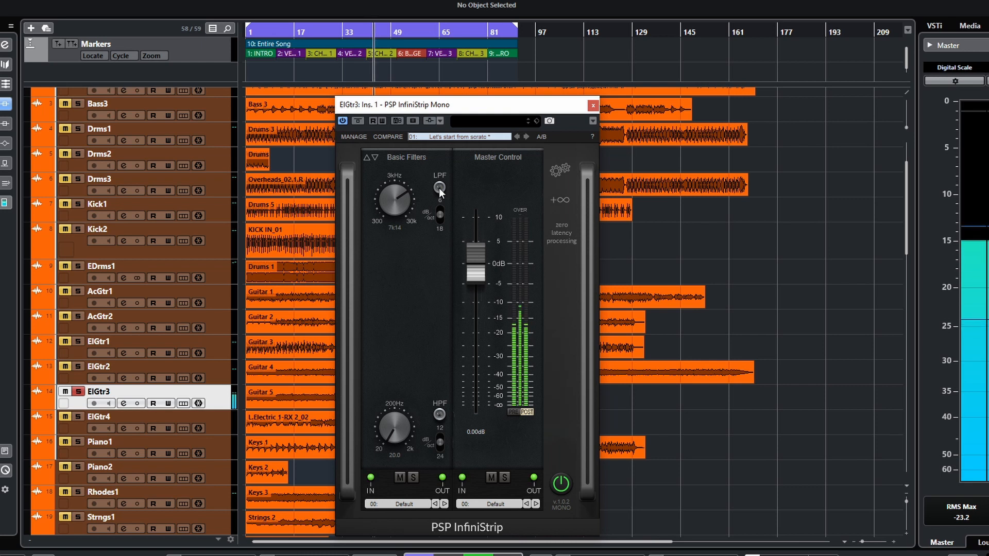
pyautogui.click(440, 189)
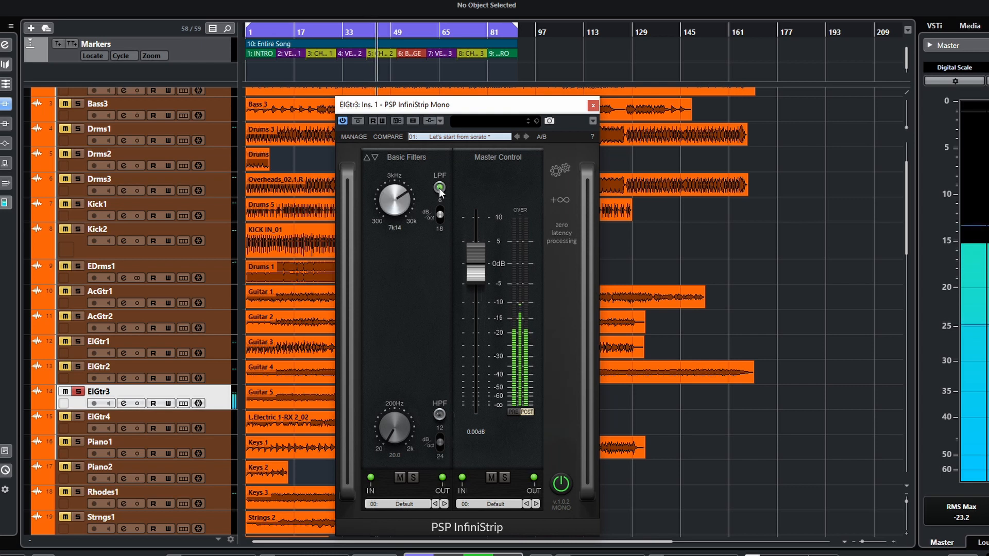
pyautogui.press('space')
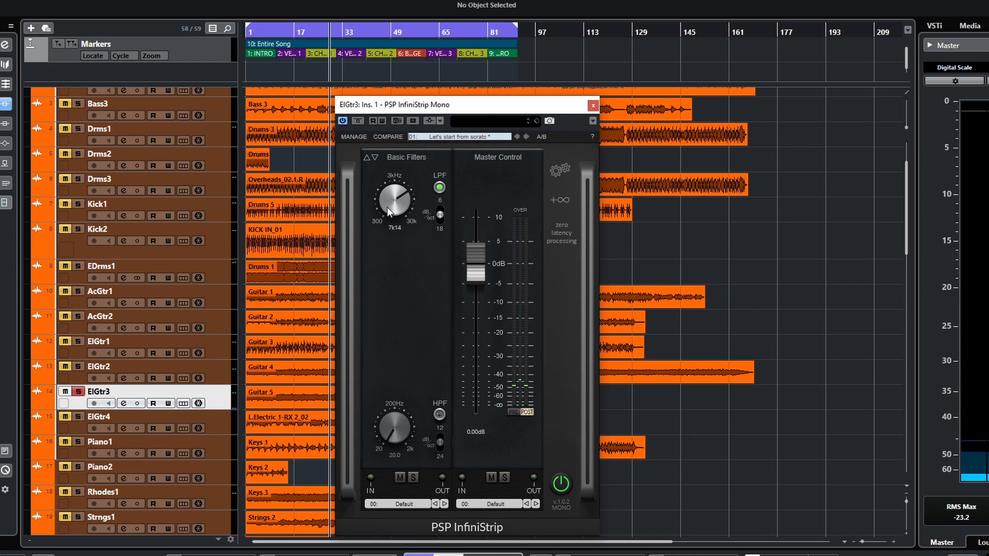
# - Turn off the LPF, restart playback and enable the HPF instead
pyautogui.click(439, 188)
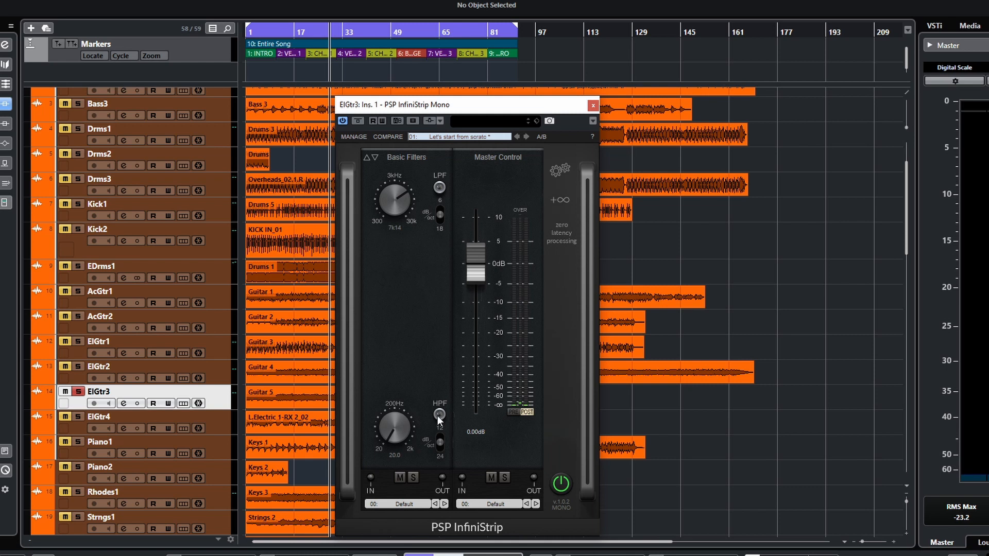
pyautogui.press('space')
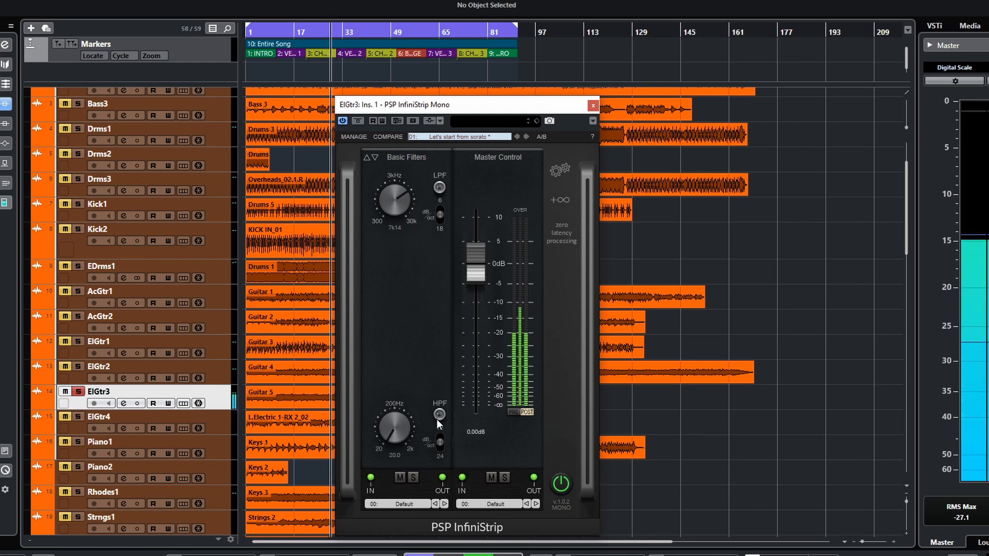
pyautogui.click(439, 415)
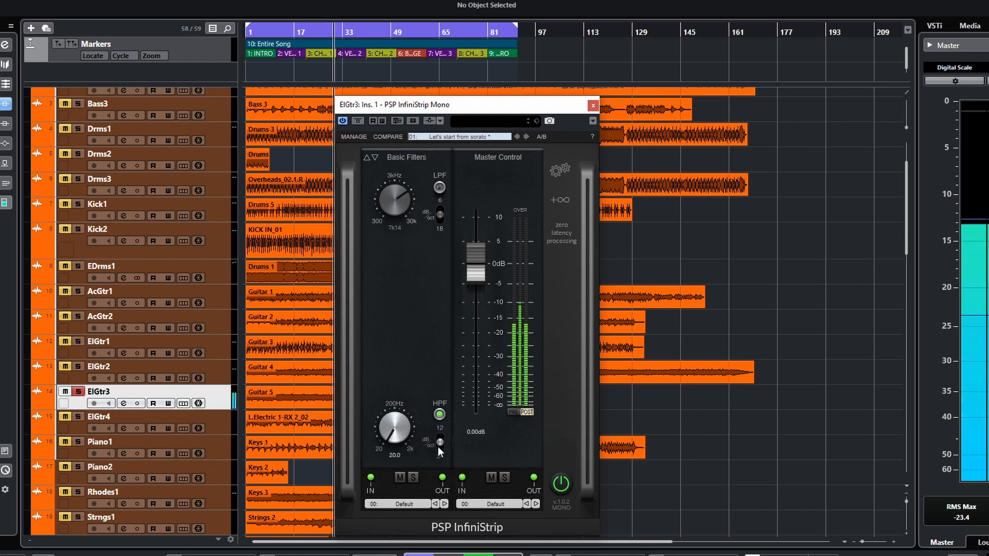
# - Raise the HPF cutoff to about 130 Hz and on to 174 Hz, and compare the filter bypassed and engaged
pyautogui.moveTo(392, 438); pyautogui.dragTo(409, 531)
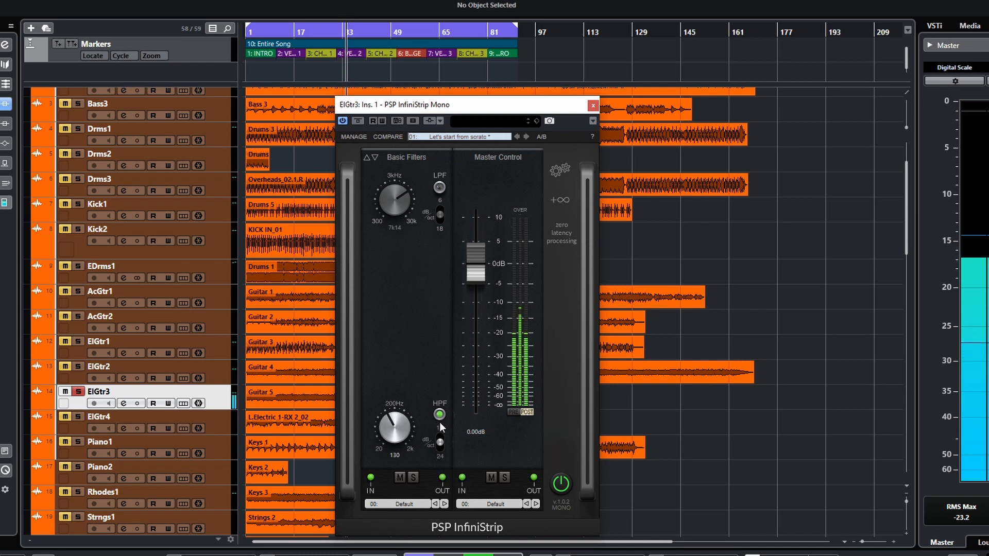
pyautogui.moveTo(394, 436); pyautogui.dragTo(396, 425)
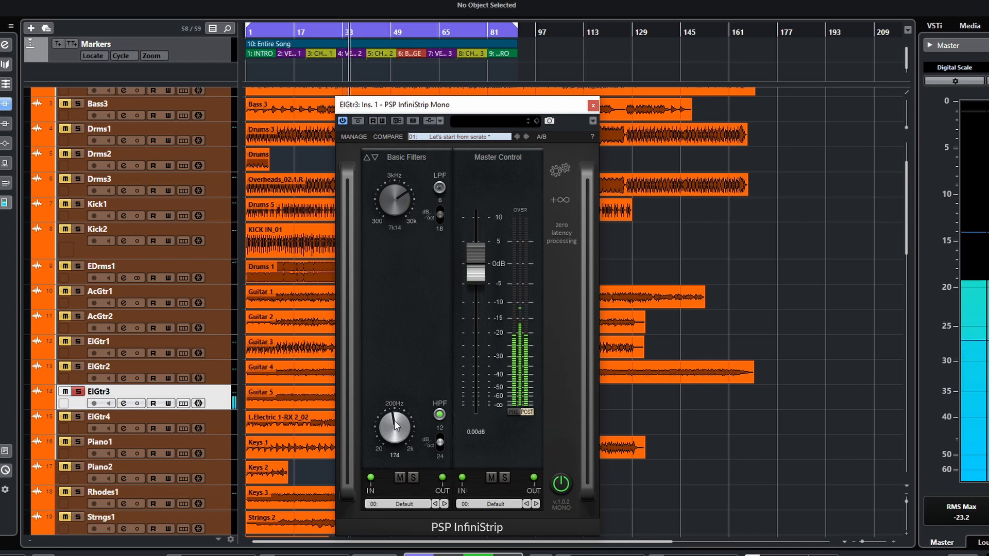
pyautogui.click(441, 415)
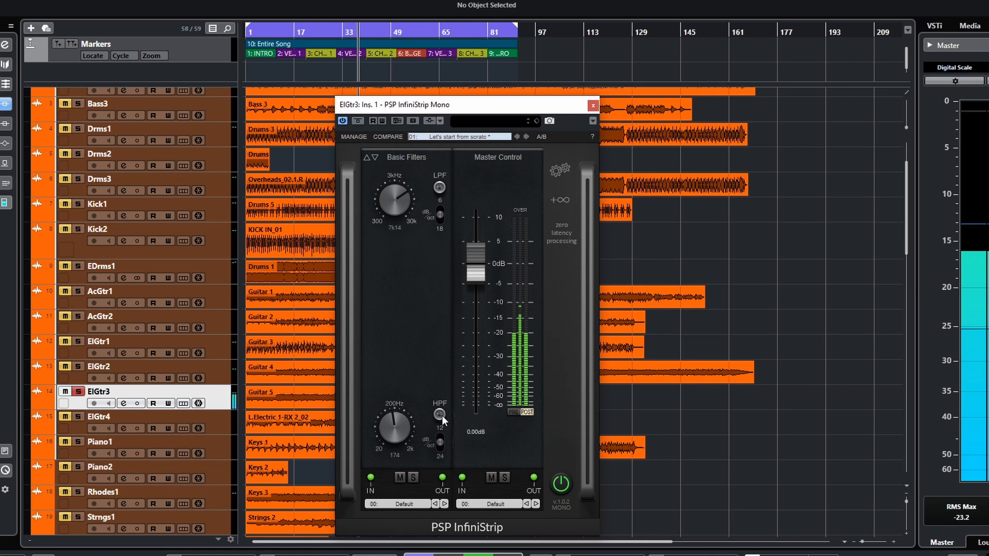
pyautogui.click(442, 415)
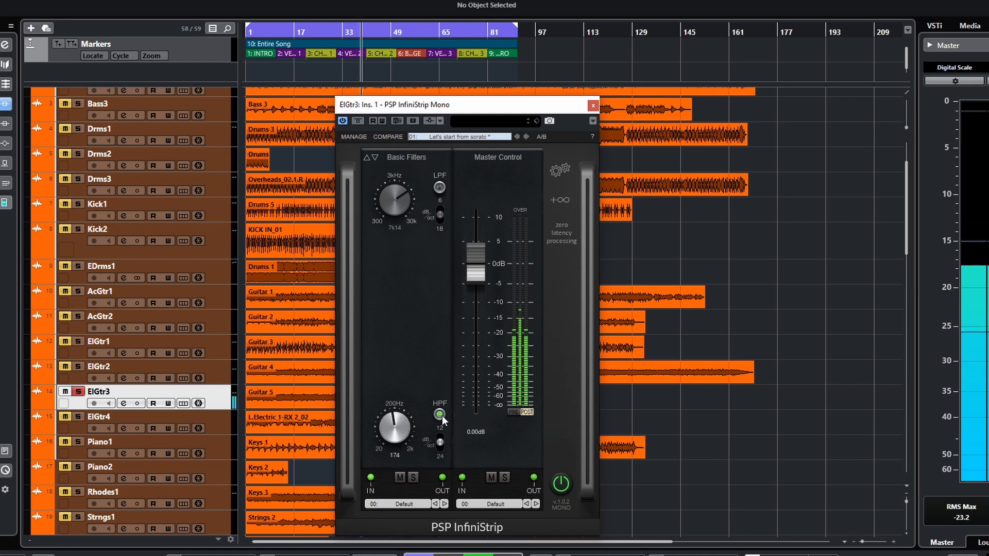
# - Lower the HPF cutoff to about 118 Hz with a bypass comparison, and set its slope to 24 dB/oct
pyautogui.moveTo(395, 425); pyautogui.dragTo(397, 432)
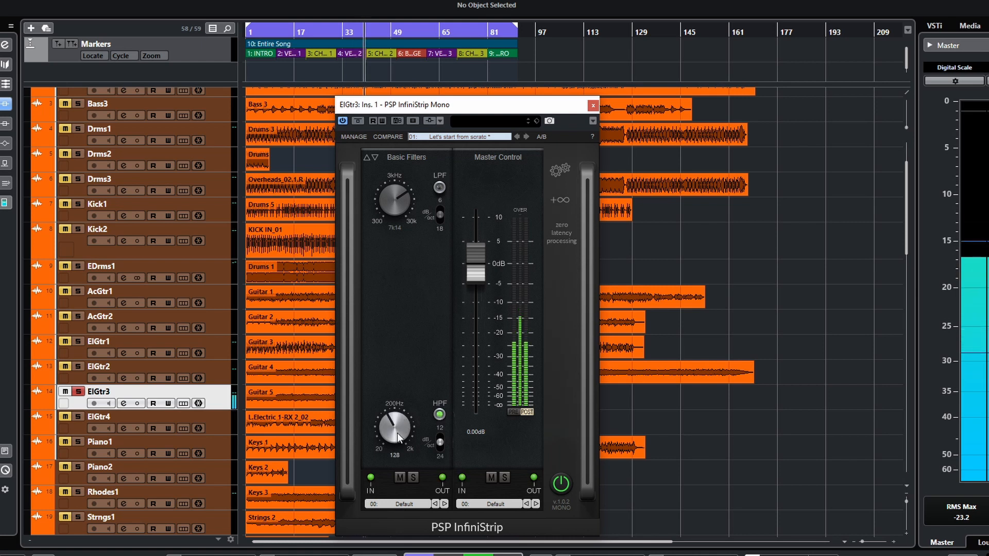
pyautogui.click(440, 416)
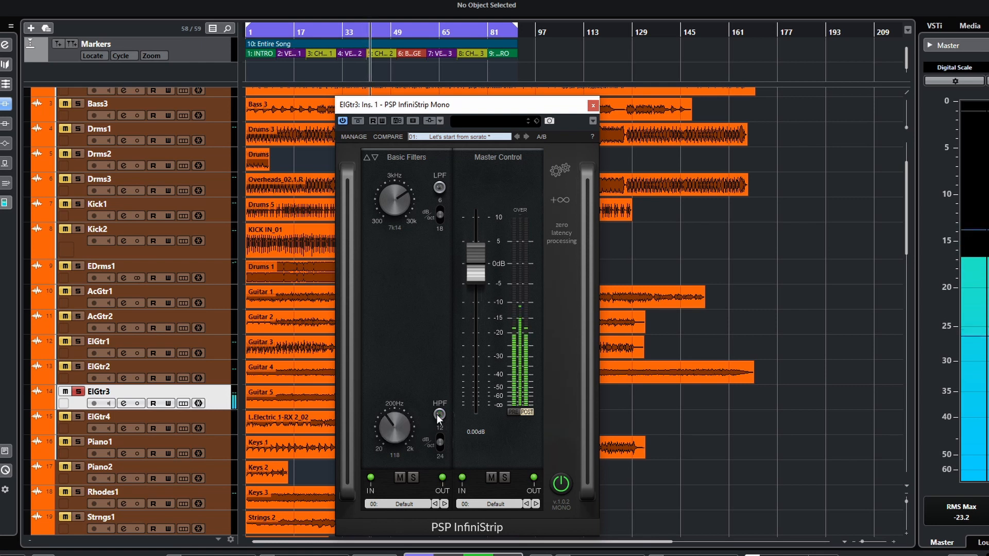
pyautogui.click(439, 415)
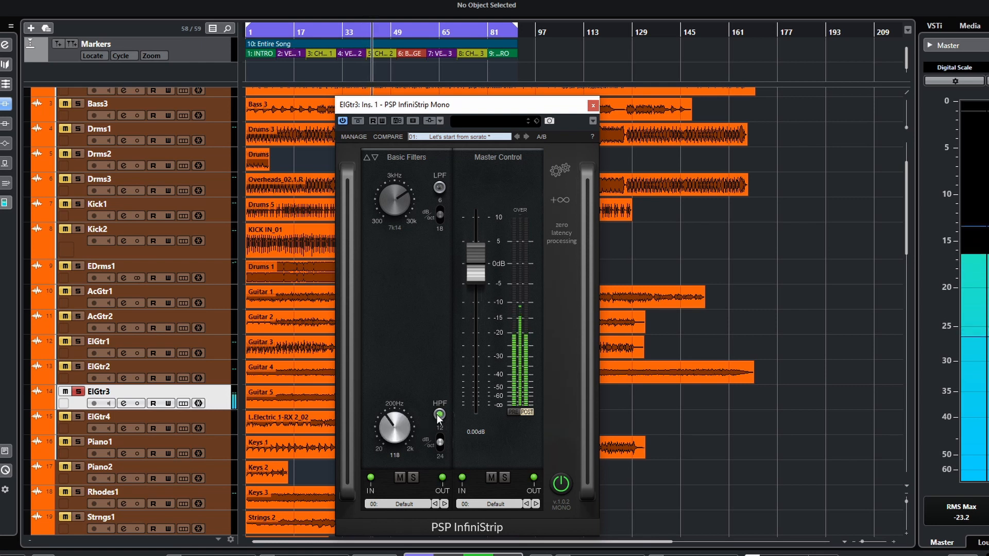
pyautogui.click(440, 443)
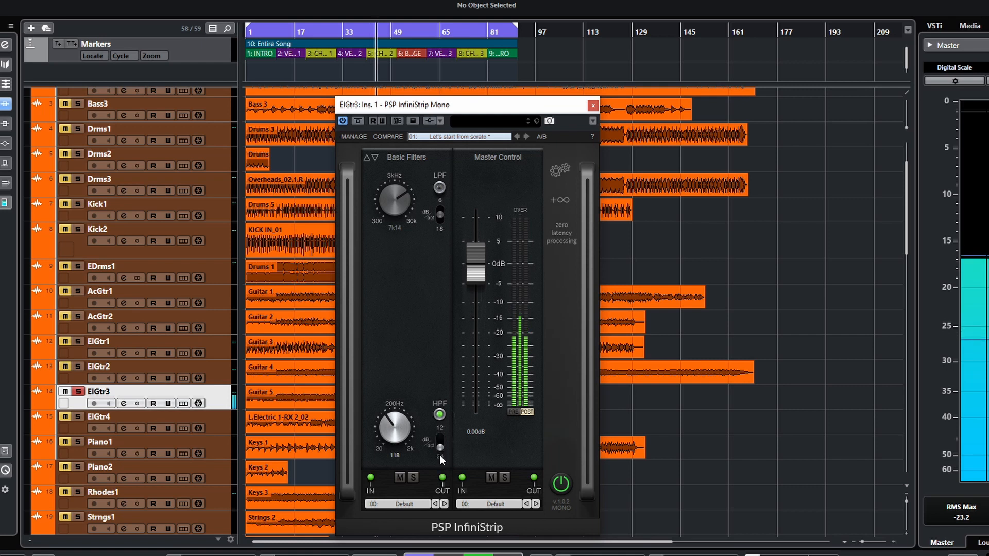
# - Set the HPF slope back to 12 dB/oct and compare the filter bypassed and engaged
pyautogui.click(441, 442)
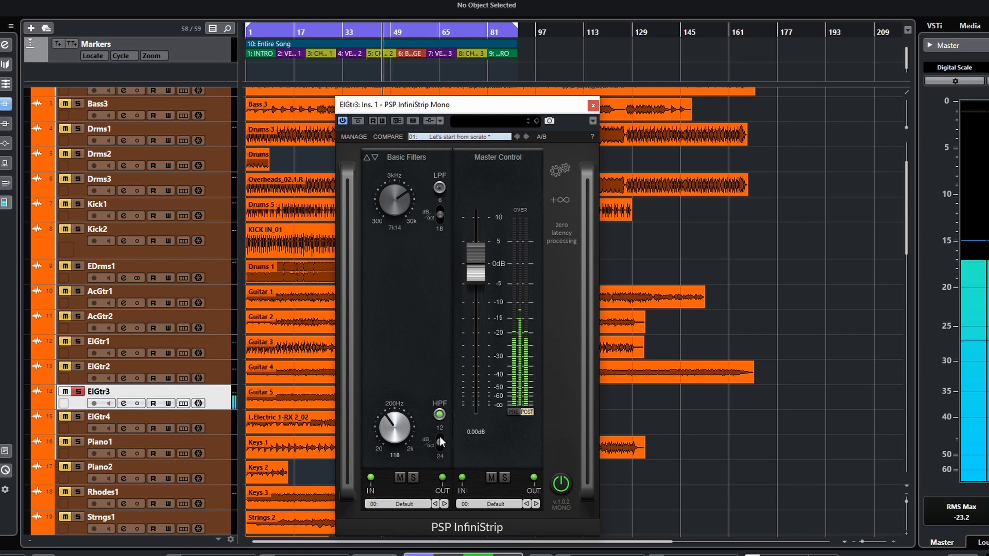
pyautogui.click(439, 417)
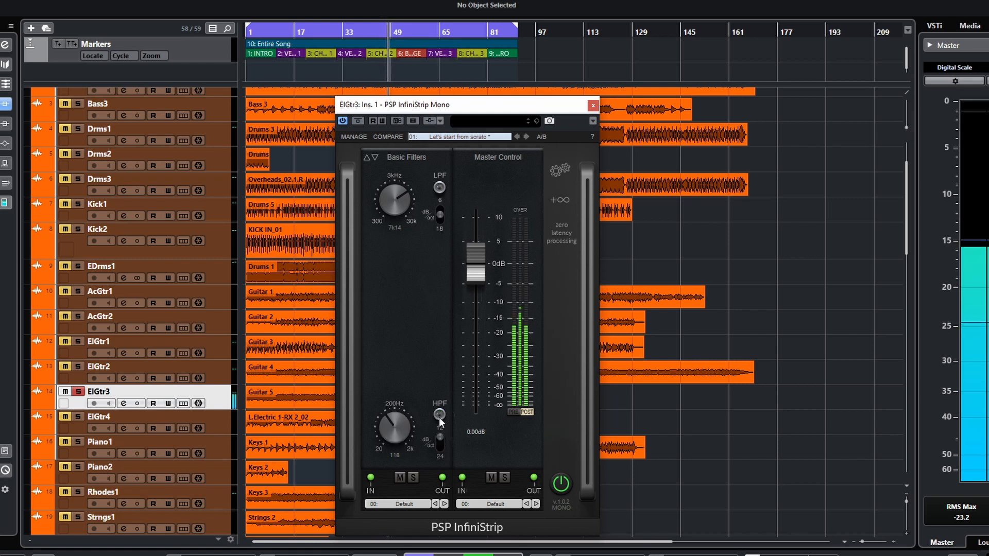
pyautogui.click(439, 417)
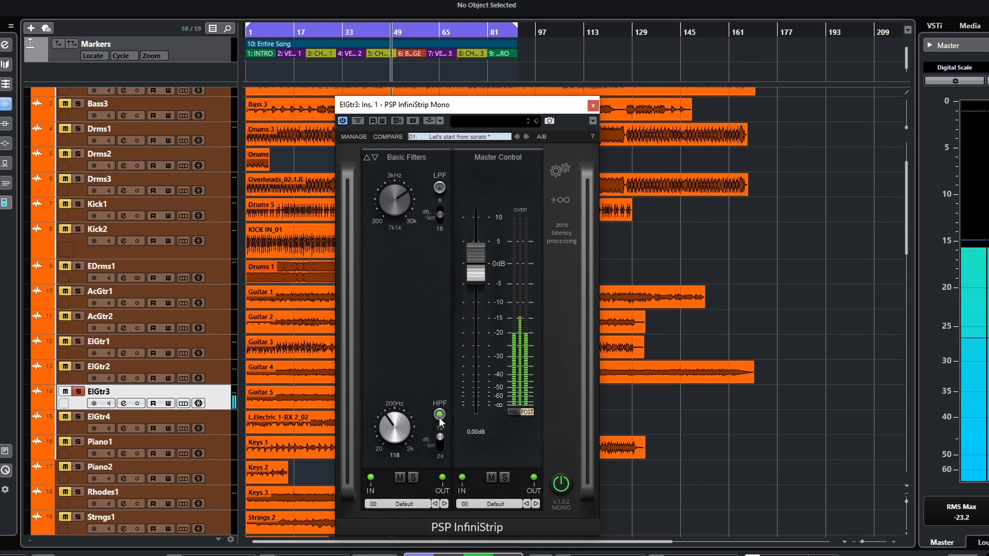
# - Raise the HPF cutoff and settle it at 345 Hz, and enable the LPF with its cutoff lowered to about 1.72 kHz
pyautogui.moveTo(397, 431); pyautogui.dragTo(398, 383)
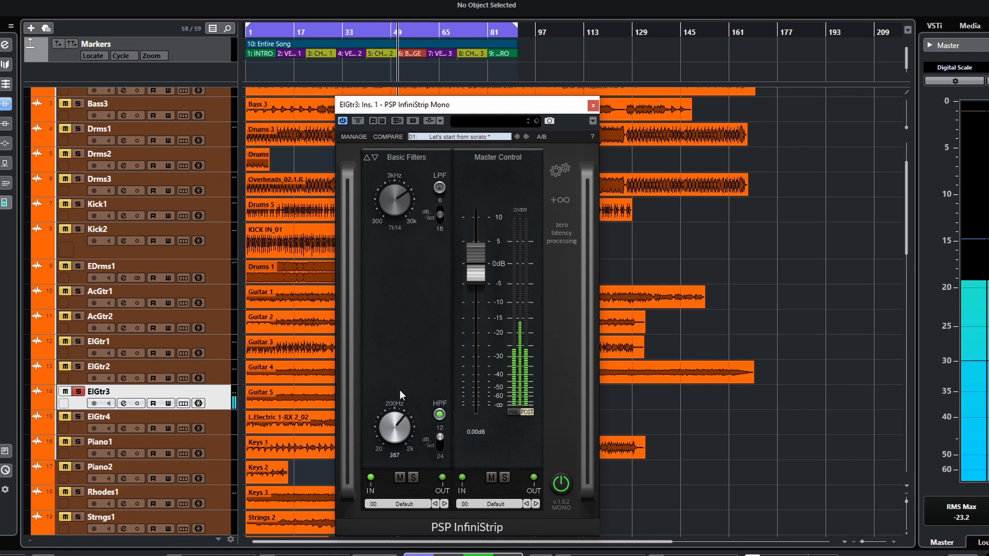
pyautogui.click(438, 189)
pyautogui.moveTo(383, 214); pyautogui.dragTo(391, 298)
pyautogui.moveTo(390, 216); pyautogui.dragTo(390, 213)
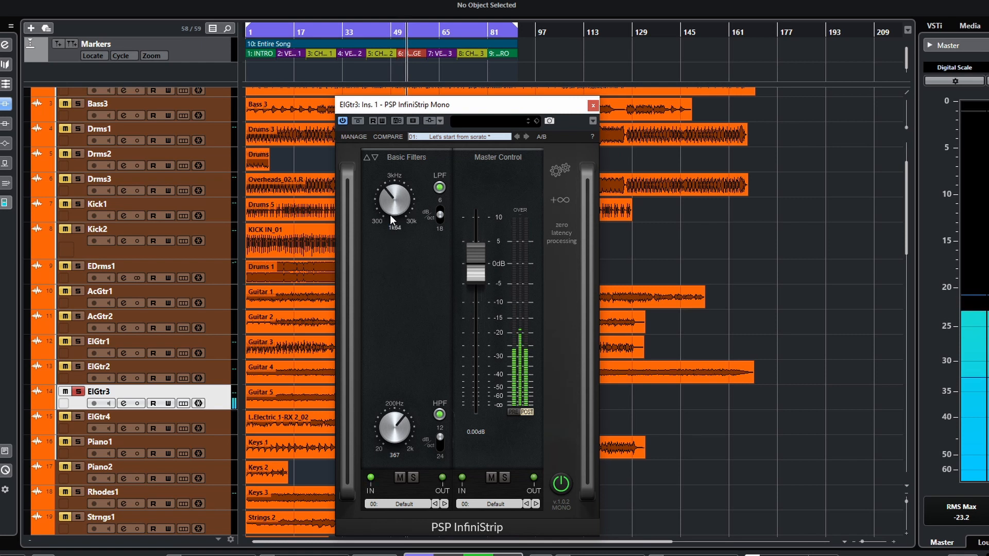
pyautogui.moveTo(403, 425); pyautogui.dragTo(404, 428)
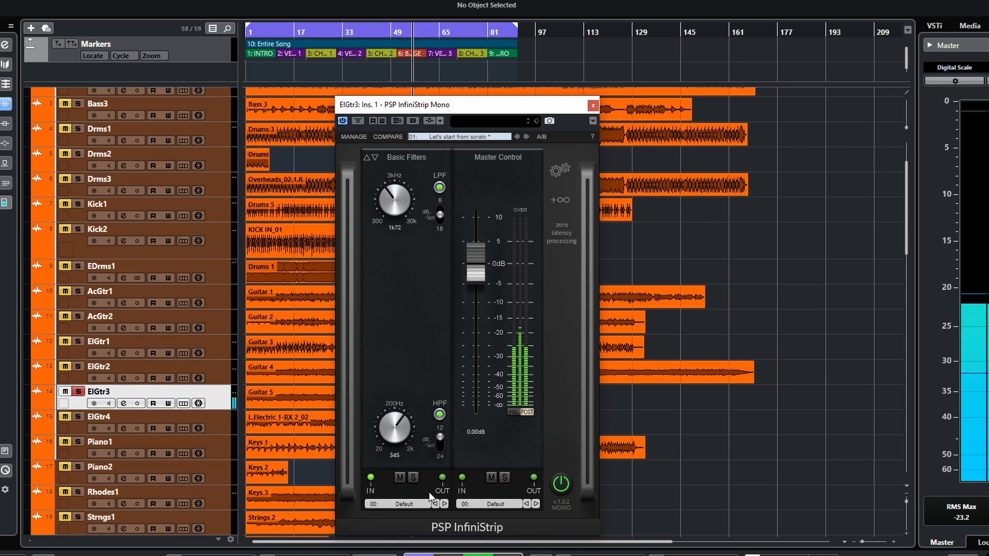
# - Compare the guitar with the Basic Filters module muted and unmuted, and reset the cutoffs to 20 Hz for the HPF and 30 kHz for the LPF
pyautogui.click(399, 479)
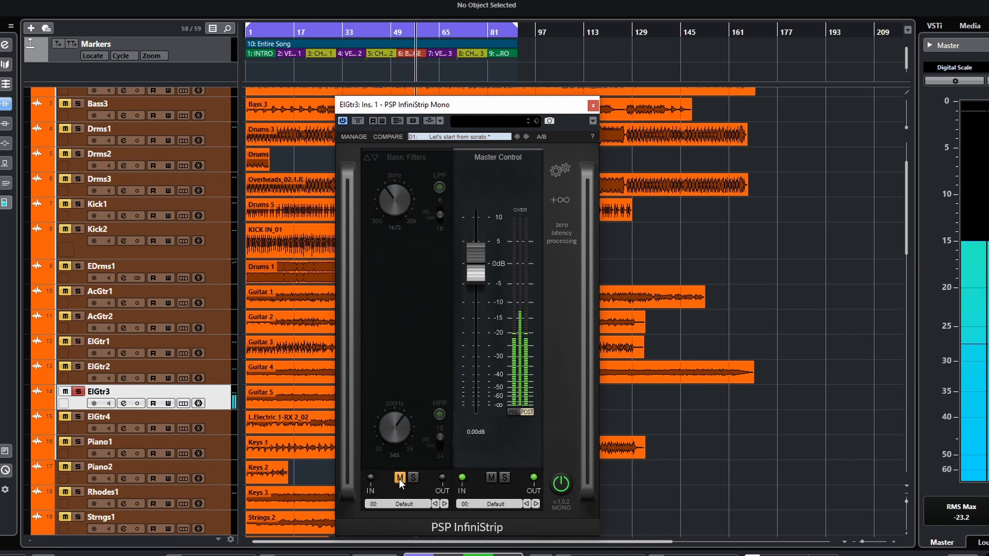
pyautogui.click(399, 478)
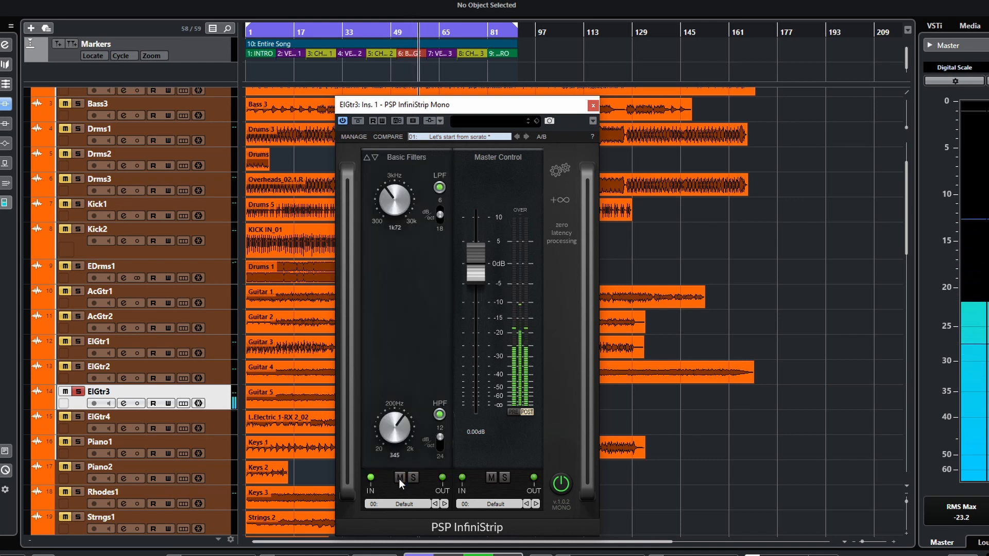
pyautogui.doubleClick(393, 424)
pyautogui.doubleClick(394, 212)
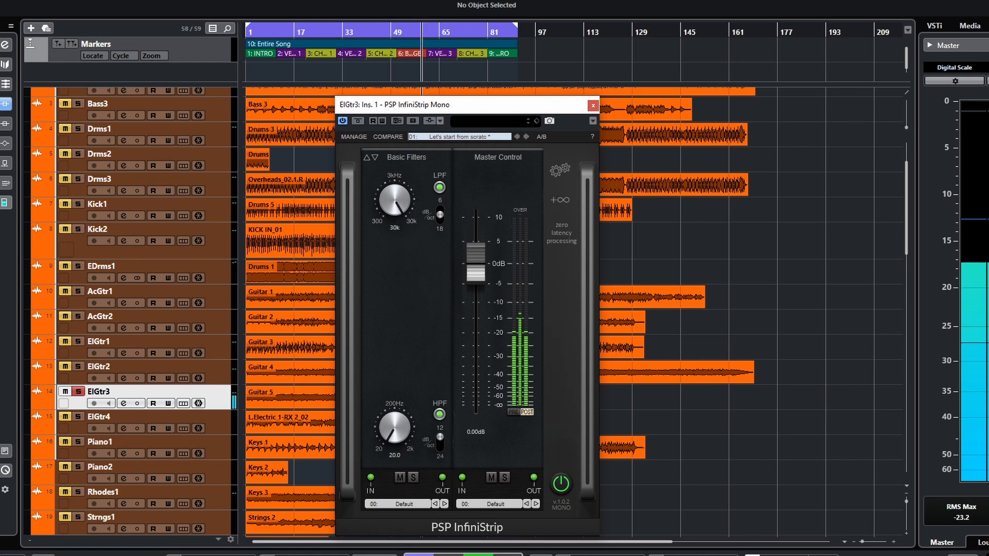
# - Switch the filter module through Pro Filters to S.C. Filters, and return it to Pro Filters
pyautogui.click(375, 157)
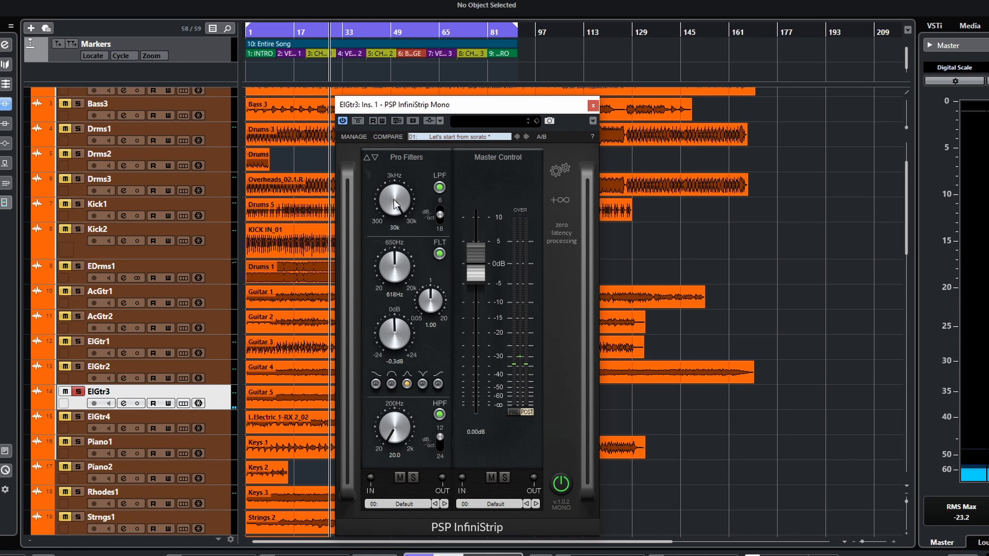
pyautogui.click(374, 157)
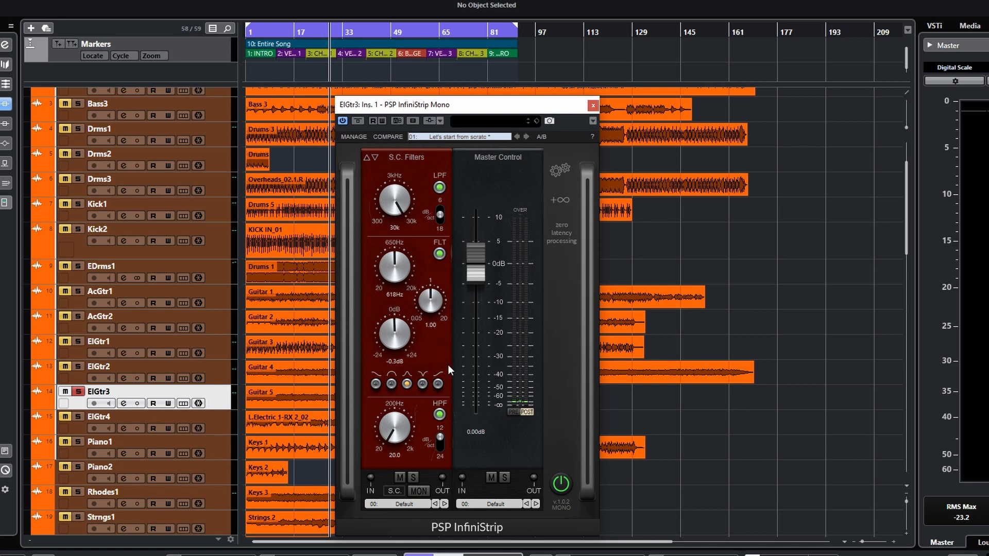
pyautogui.click(366, 158)
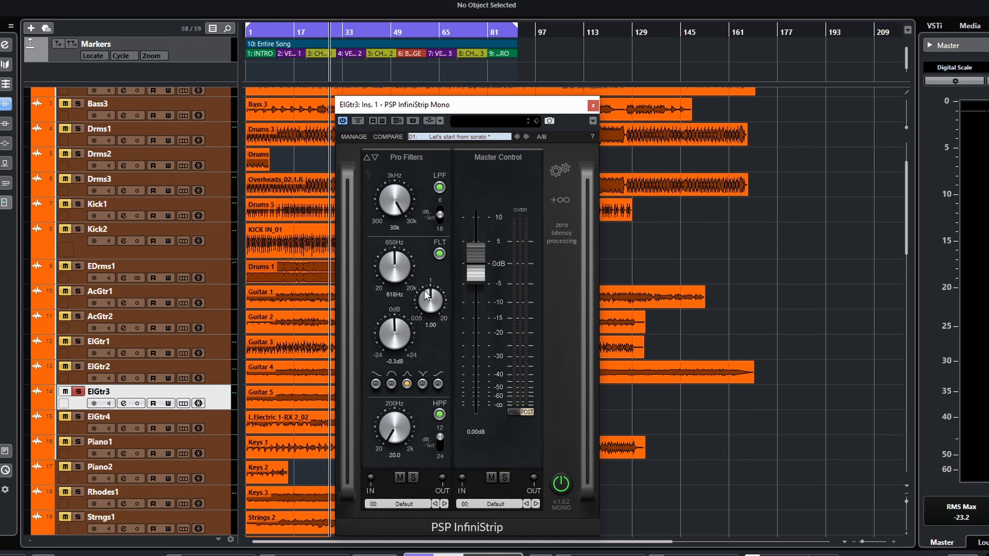
# - Start playback, turn off the LPF and HPF, and compare the FLT section off and on
pyautogui.press('space')
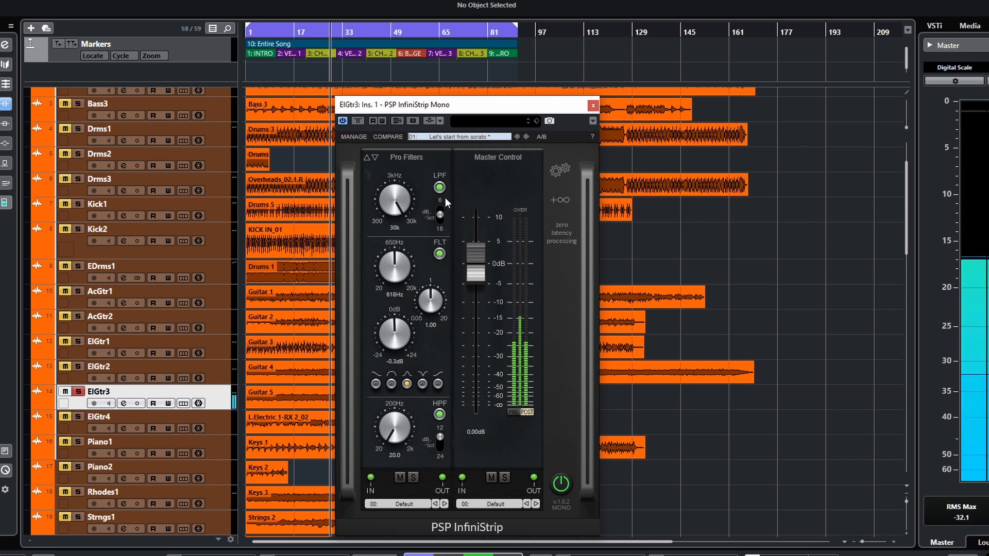
pyautogui.click(440, 187)
pyautogui.click(439, 414)
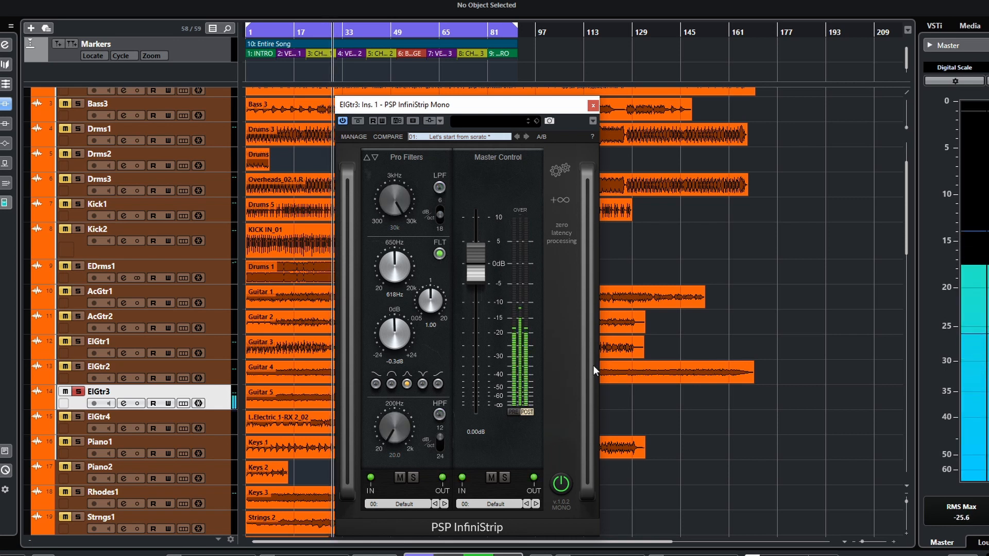
pyautogui.click(439, 253)
pyautogui.click(440, 254)
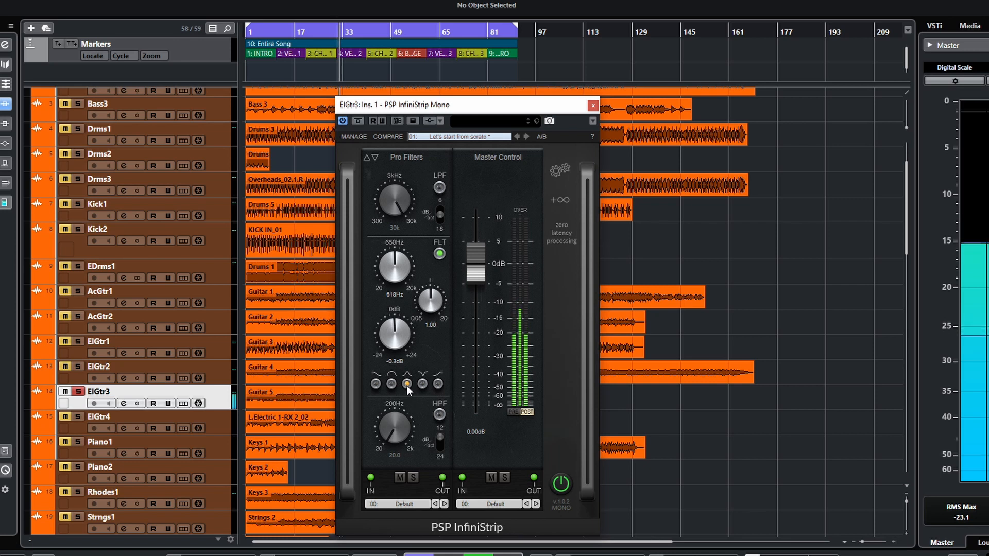
# - Set the FLT section to a low shelf at about 142 Hz, boost it to 10.9 dB, and cut it to about -4.3 dB
pyautogui.click(375, 384)
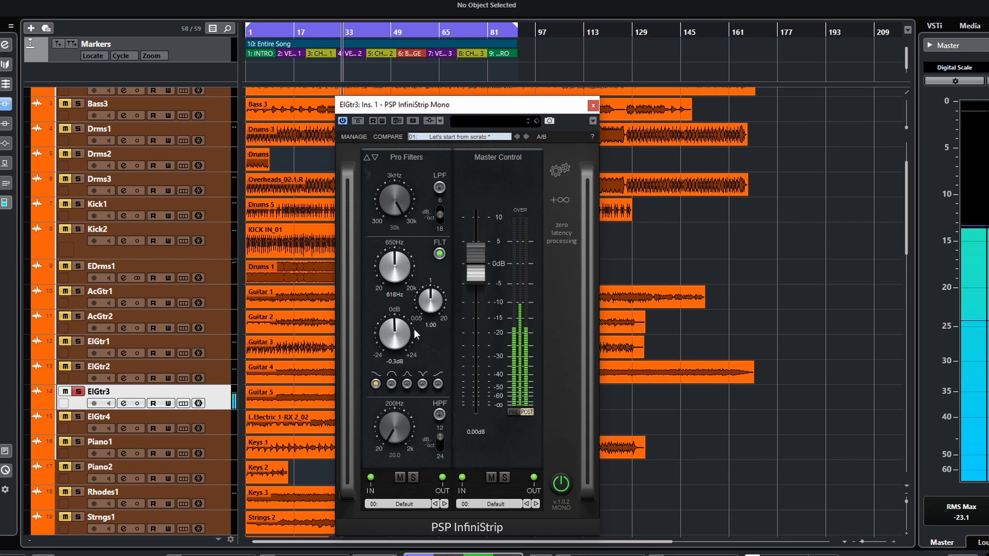
pyautogui.moveTo(405, 328); pyautogui.dragTo(398, 292)
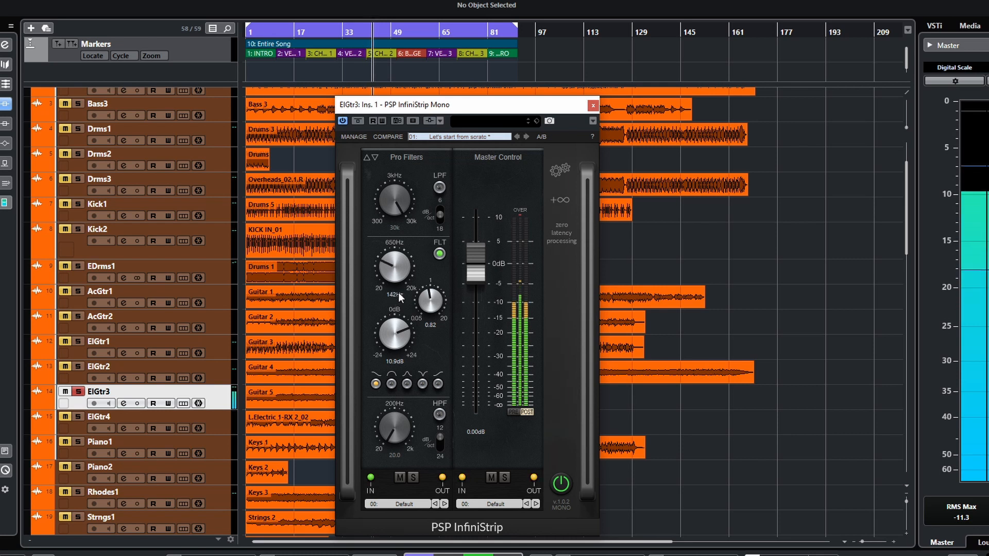
pyautogui.moveTo(401, 337); pyautogui.dragTo(393, 382)
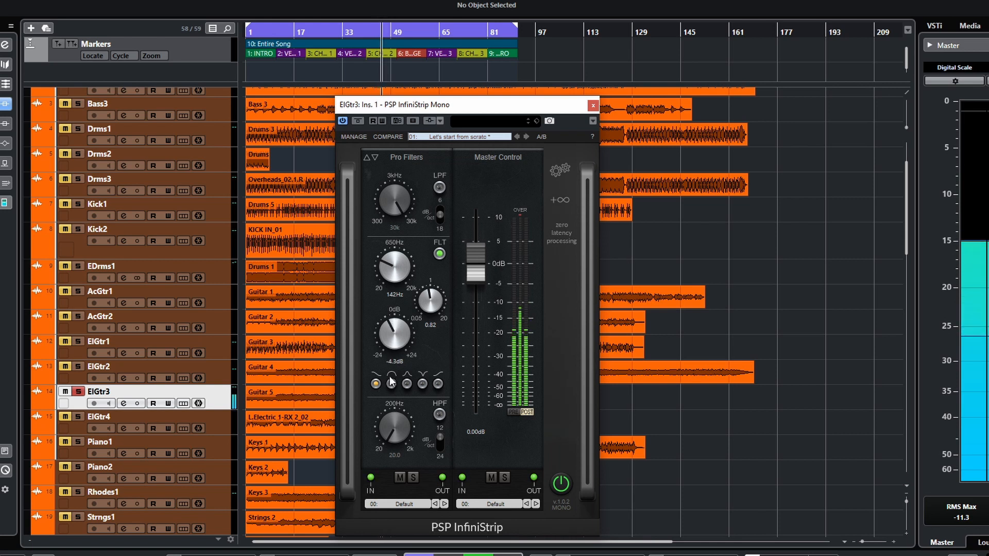
# - Raise the low shelf's Q to about 2.91 with a gain of about -3.2 dB, and compare the FLT section off and on
pyautogui.moveTo(429, 300); pyautogui.dragTo(438, 264)
pyautogui.click(441, 253)
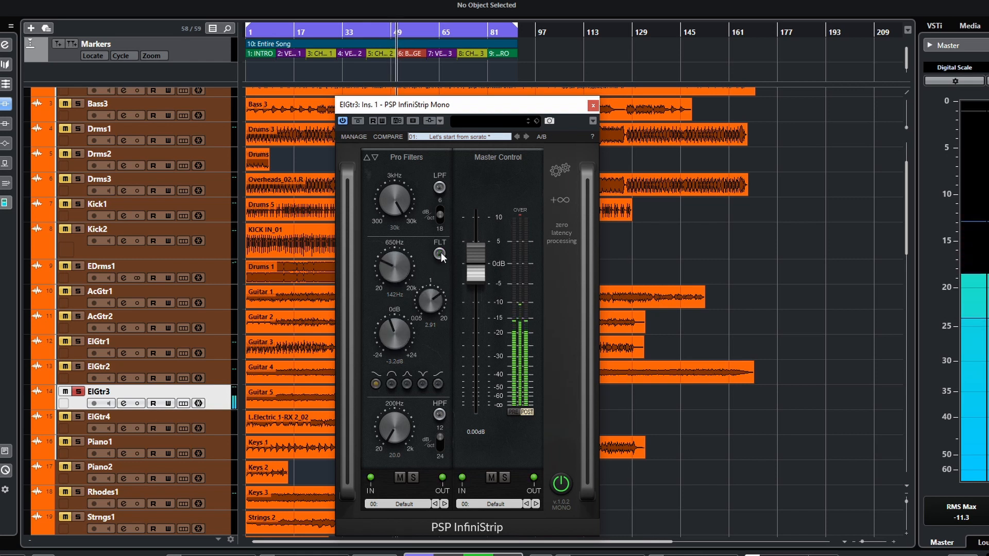
pyautogui.click(440, 254)
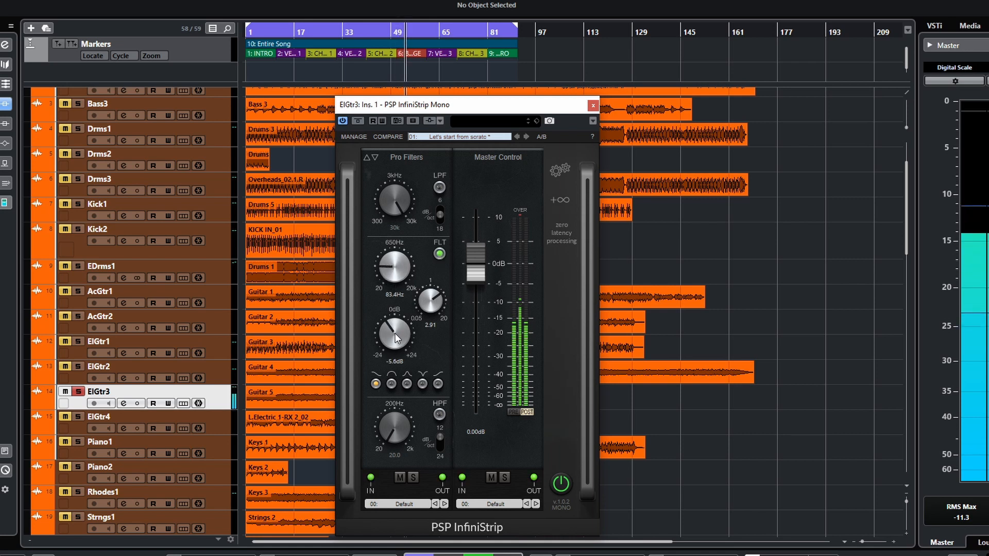
# - Tune the low shelf to about 180 Hz with a gain of about -7.7 dB, and compare it bypassed and engaged
pyautogui.moveTo(397, 283); pyautogui.dragTo(396, 274)
pyautogui.moveTo(391, 319); pyautogui.dragTo(397, 313)
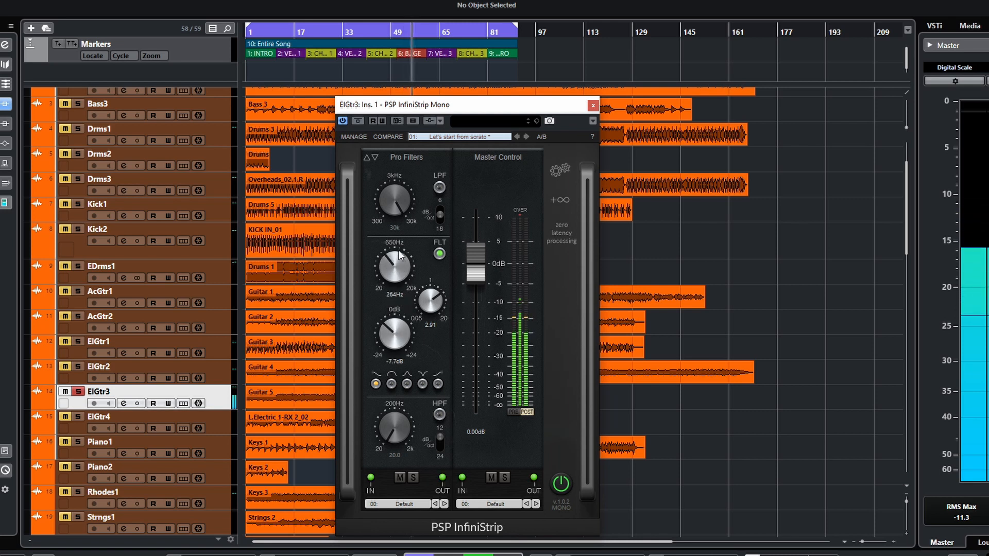
pyautogui.moveTo(400, 256); pyautogui.dragTo(401, 259)
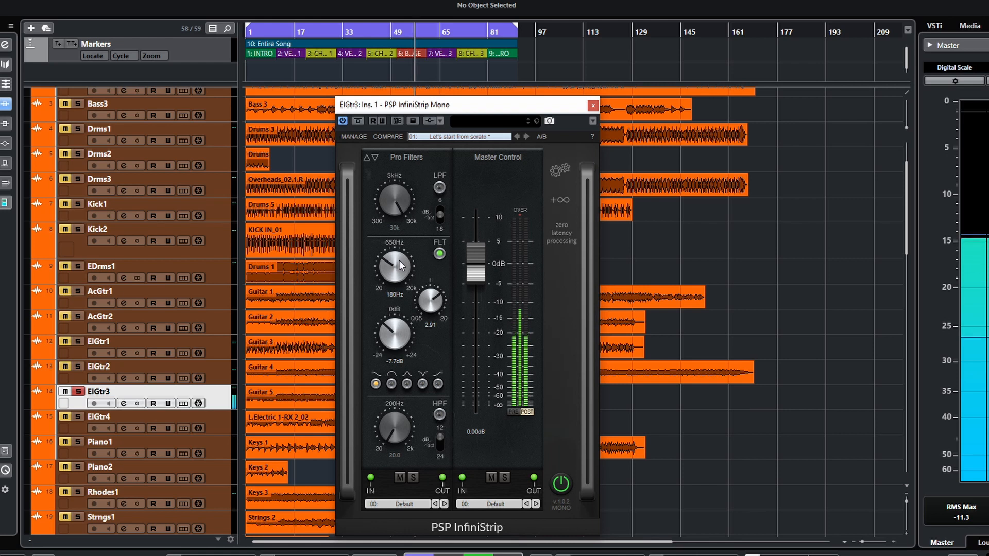
pyautogui.click(442, 254)
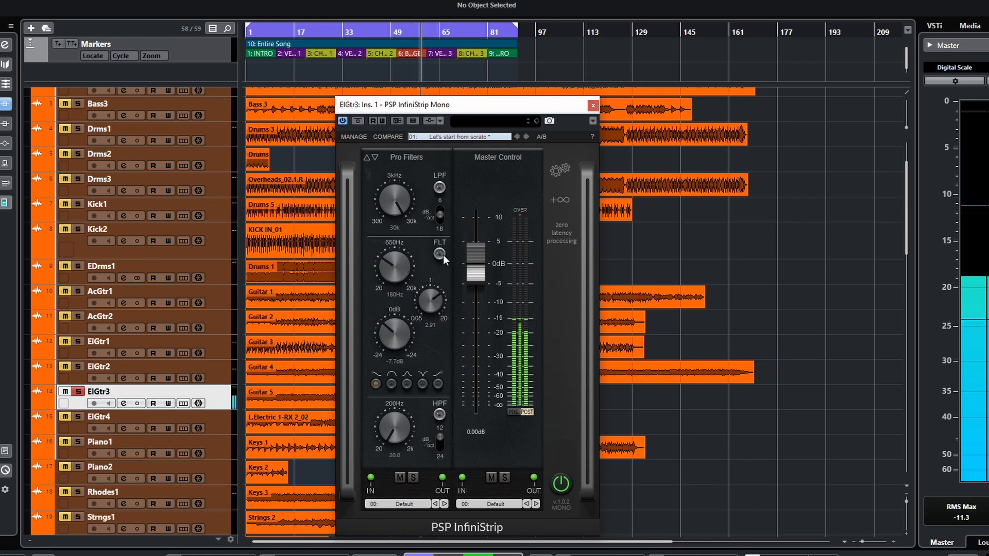
pyautogui.click(442, 254)
# - Switch the FLT section to a high shelf, compare it with the low shelf, and sweep the high shelf's frequency to about 2.51 kHz
pyautogui.click(438, 384)
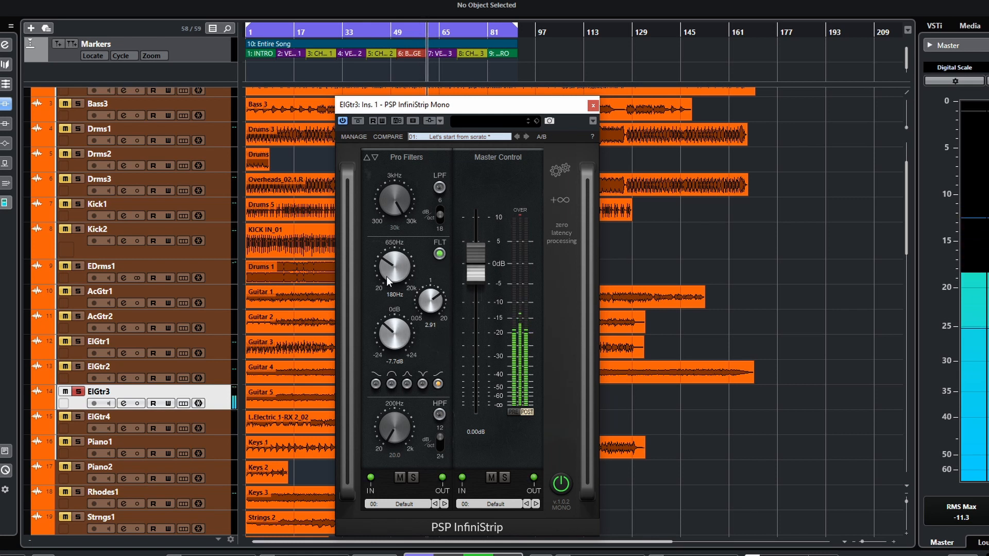
pyautogui.moveTo(387, 276); pyautogui.dragTo(387, 274)
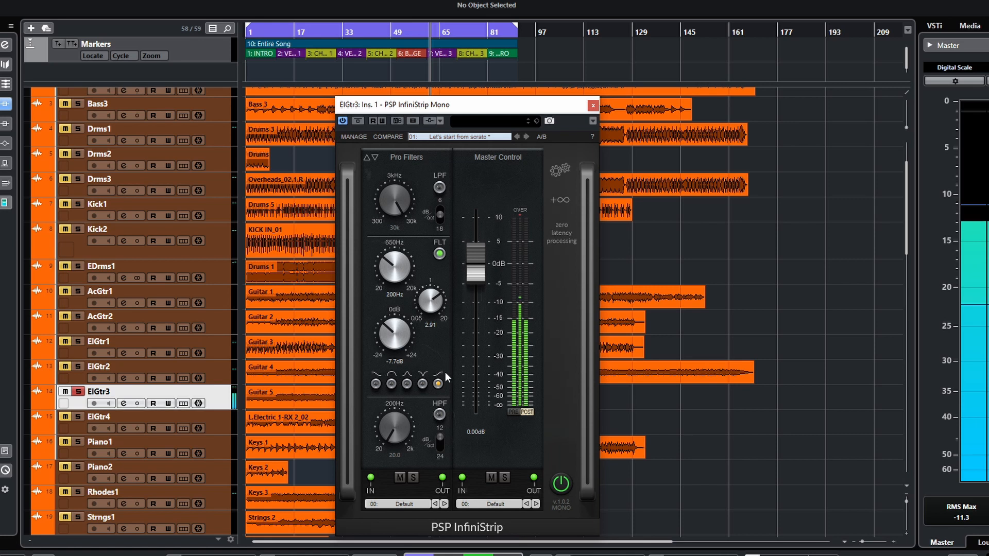
pyautogui.click(374, 384)
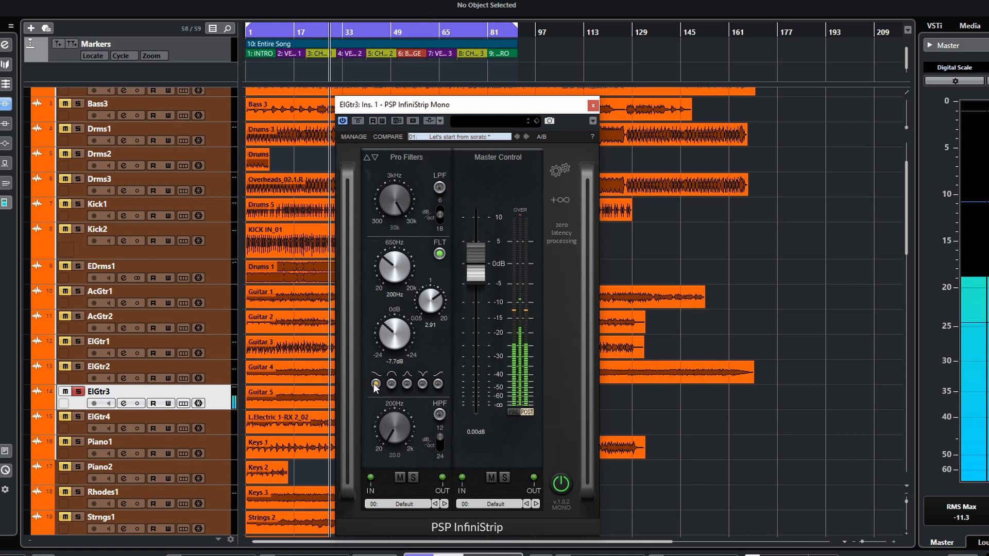
pyautogui.click(439, 384)
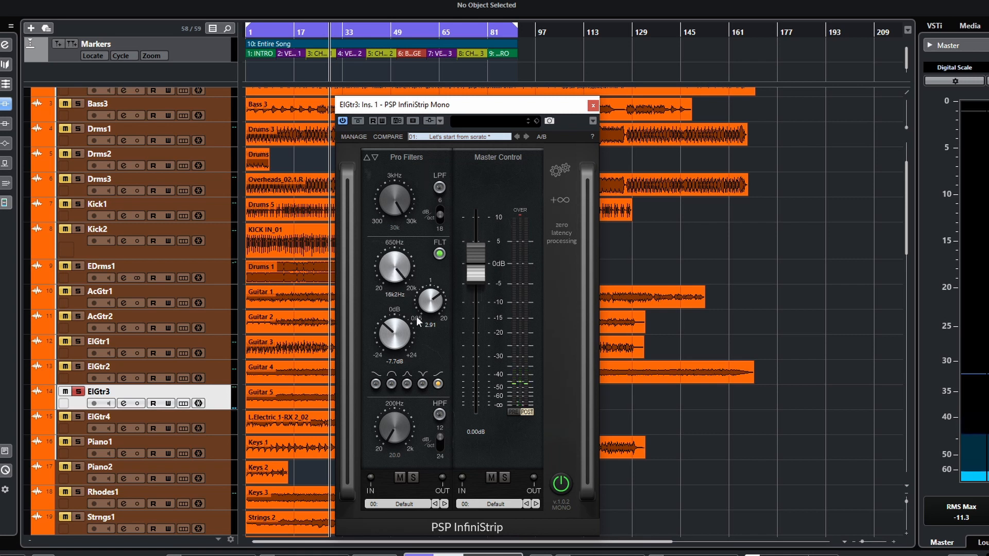
pyautogui.click(439, 384)
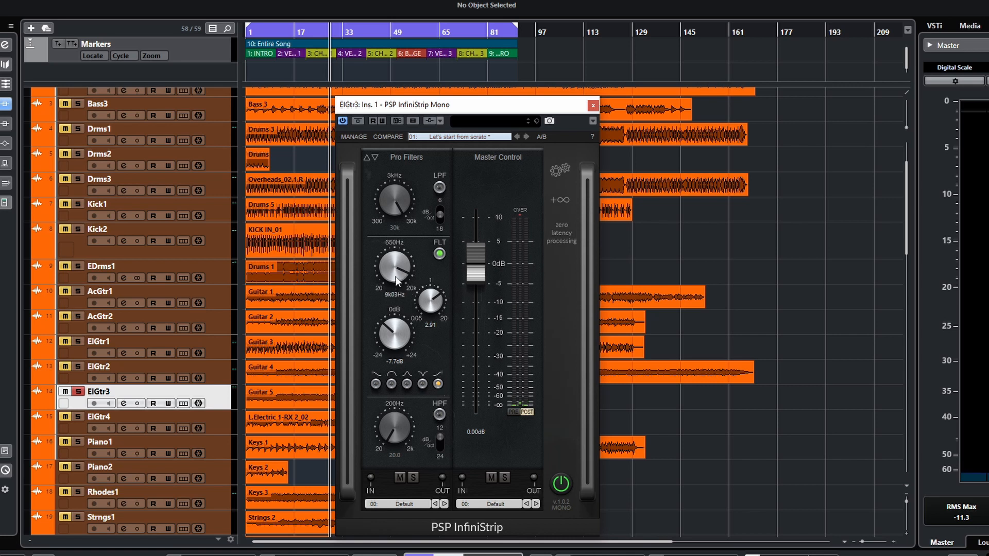
pyautogui.moveTo(393, 288)
pyautogui.mouseDown()
pyautogui.moveTo(392, 299)
pyautogui.moveTo(393, 274)
pyautogui.mouseUp()
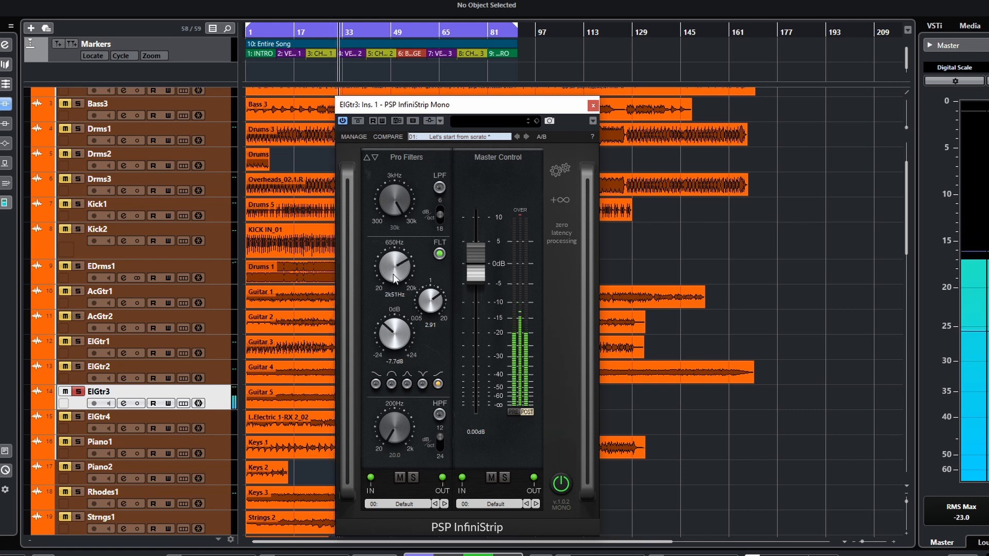
# - Restart playback with the high shelf at about 17.6 kHz, and sweep it to 3.85 kHz and back to 7.01 kHz with about -4.8 dB gain
pyautogui.press('space')
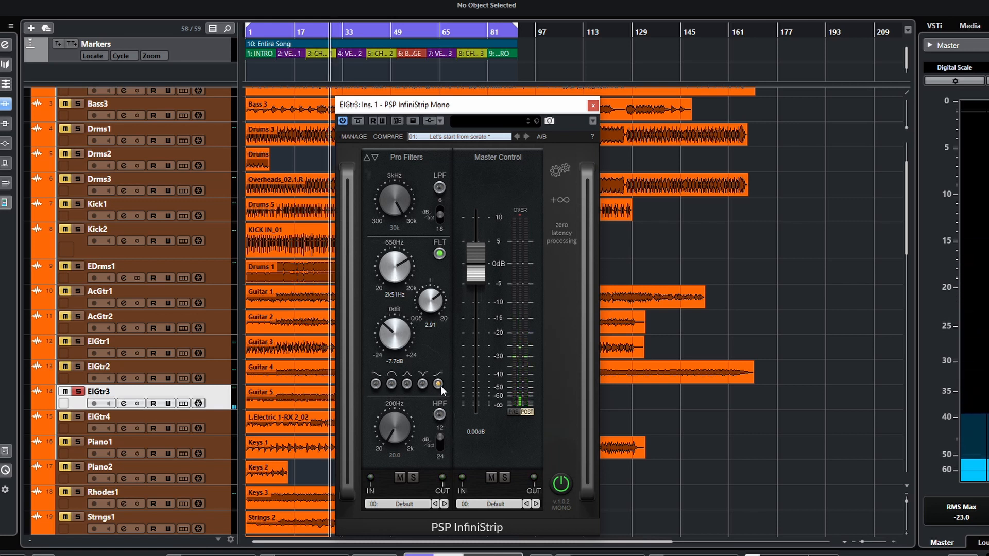
pyautogui.moveTo(397, 274); pyautogui.dragTo(398, 227)
pyautogui.press('space')
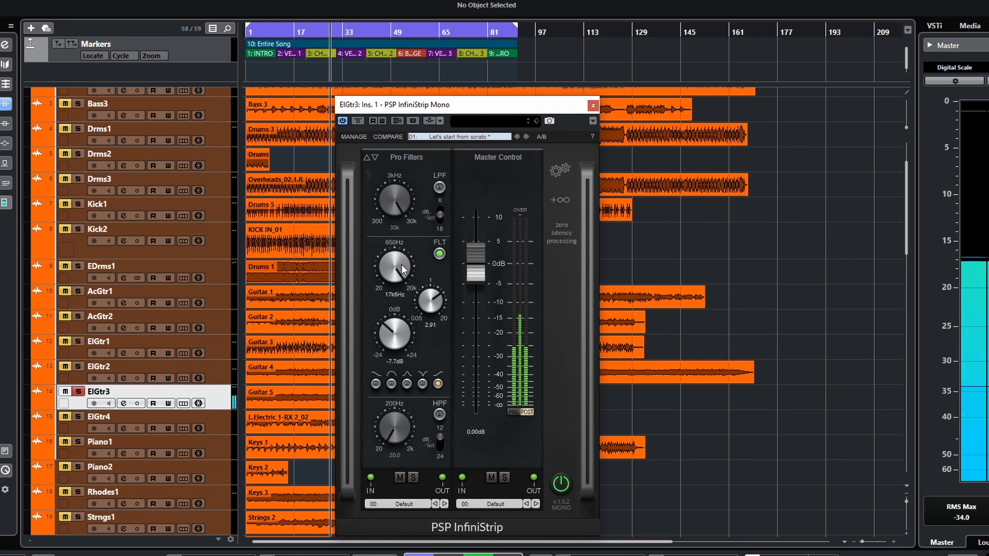
pyautogui.moveTo(401, 268); pyautogui.dragTo(403, 338)
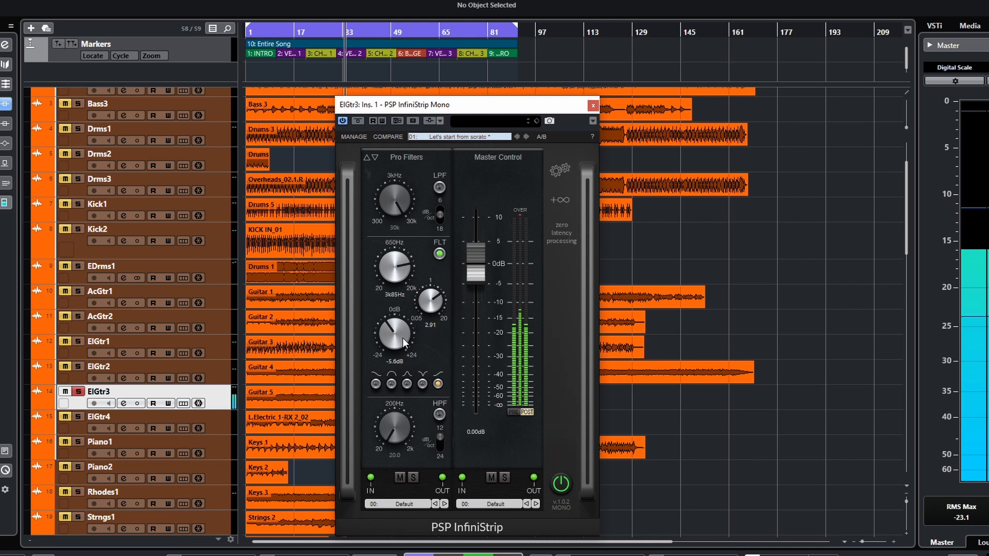
pyautogui.moveTo(404, 266); pyautogui.dragTo(403, 264)
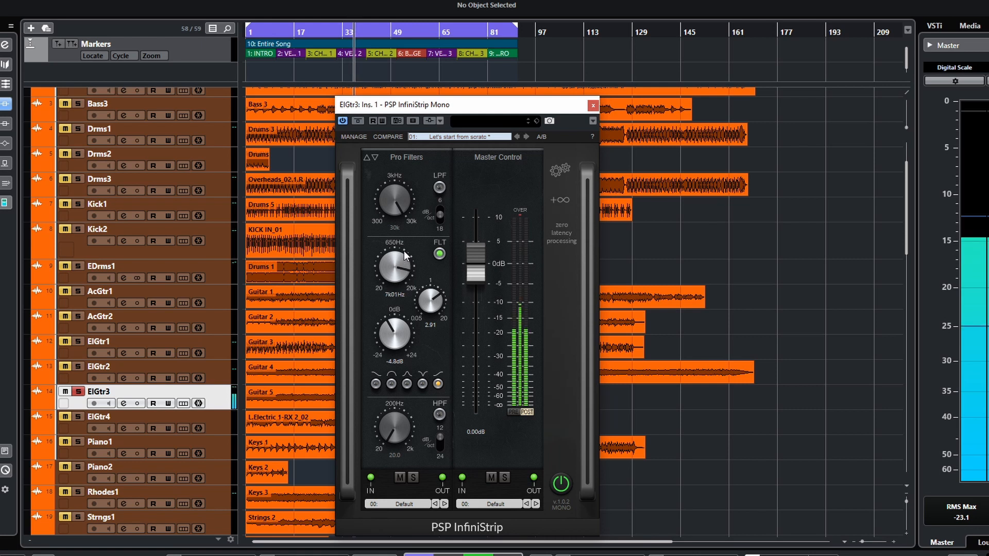
# - Set the high shelf to about 6.18 kHz with -12.0 dB gain and a Q of 1.12, and compare it bypassed and engaged
pyautogui.moveTo(426, 325); pyautogui.dragTo(390, 360)
pyautogui.moveTo(399, 272); pyautogui.dragTo(401, 275)
pyautogui.click(439, 254)
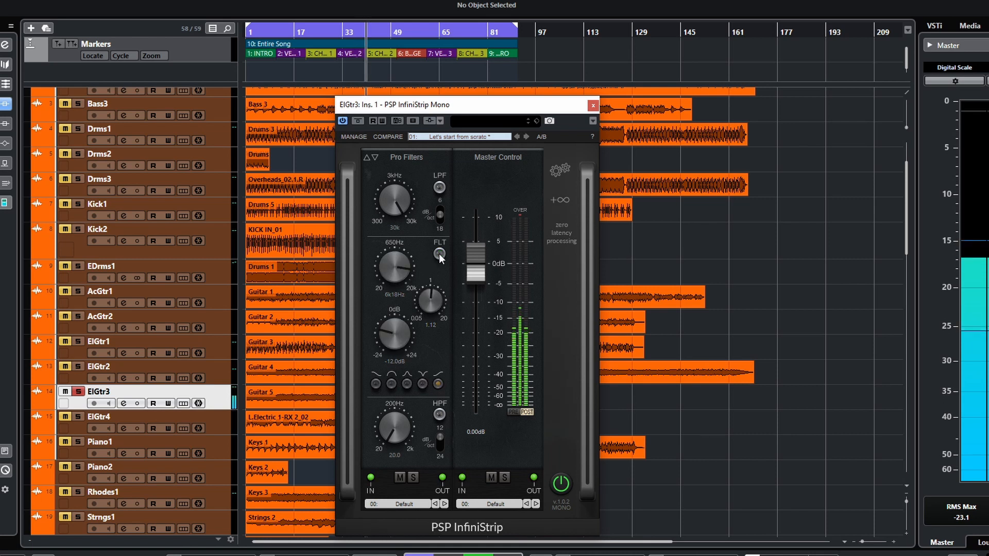
pyautogui.click(439, 254)
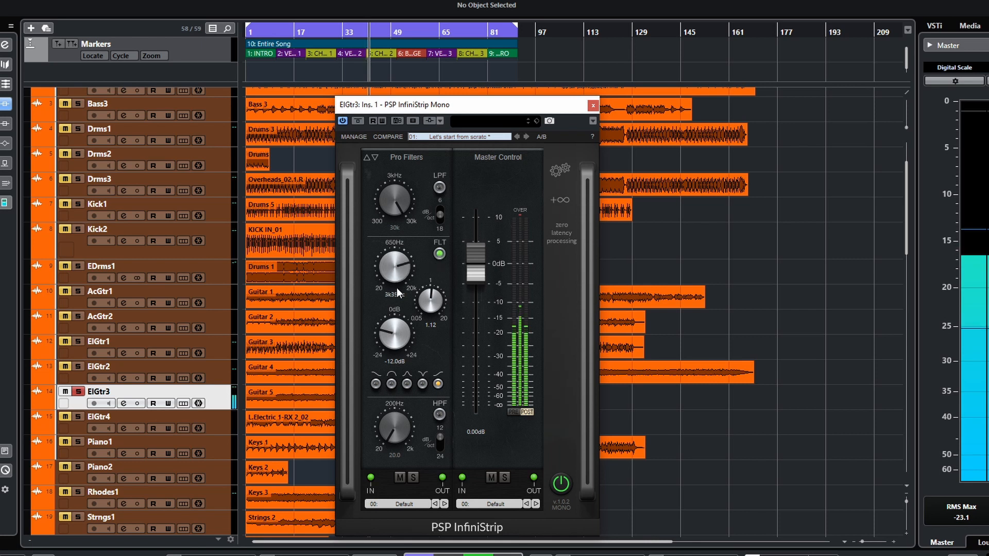
# - Set the high shelf's frequency to about 4.74 kHz, and compare it bypassed and engaged
pyautogui.click(441, 253)
pyautogui.click(441, 252)
pyautogui.moveTo(405, 274); pyautogui.dragTo(406, 262)
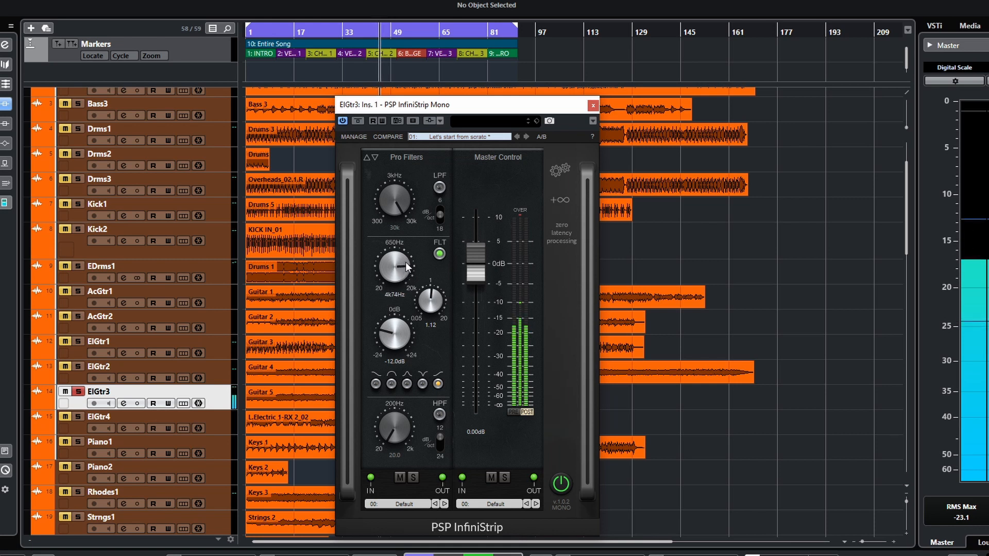
pyautogui.click(440, 254)
pyautogui.click(439, 254)
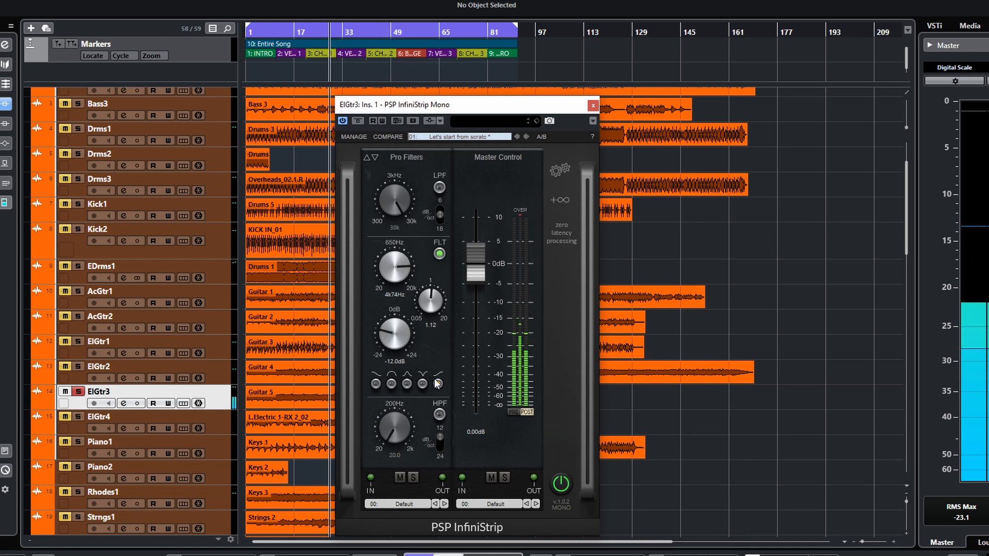
# - Switch the FLT section to the band-pass shape, start playback, and set its frequency to about 647 Hz
pyautogui.click(392, 384)
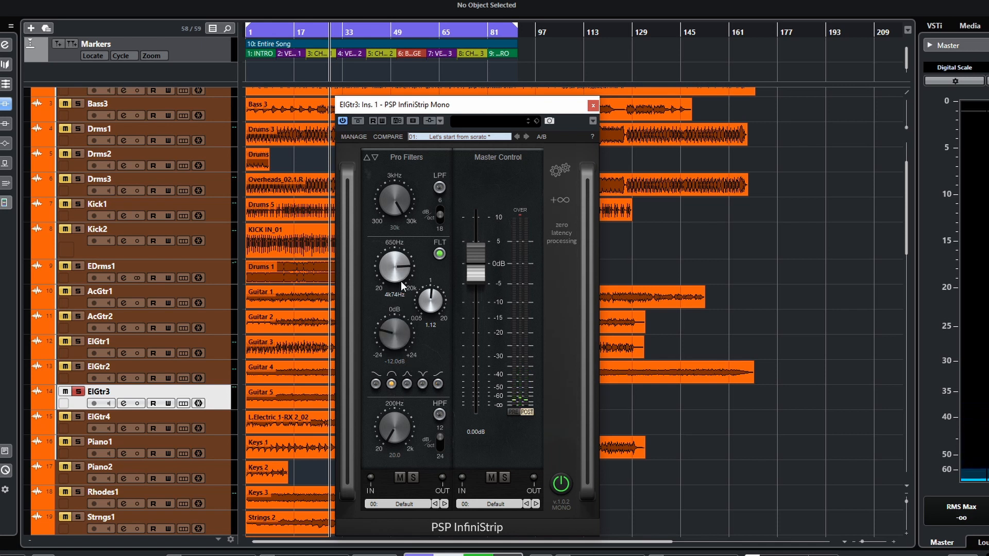
pyautogui.press('space')
pyautogui.moveTo(394, 264); pyautogui.dragTo(402, 213)
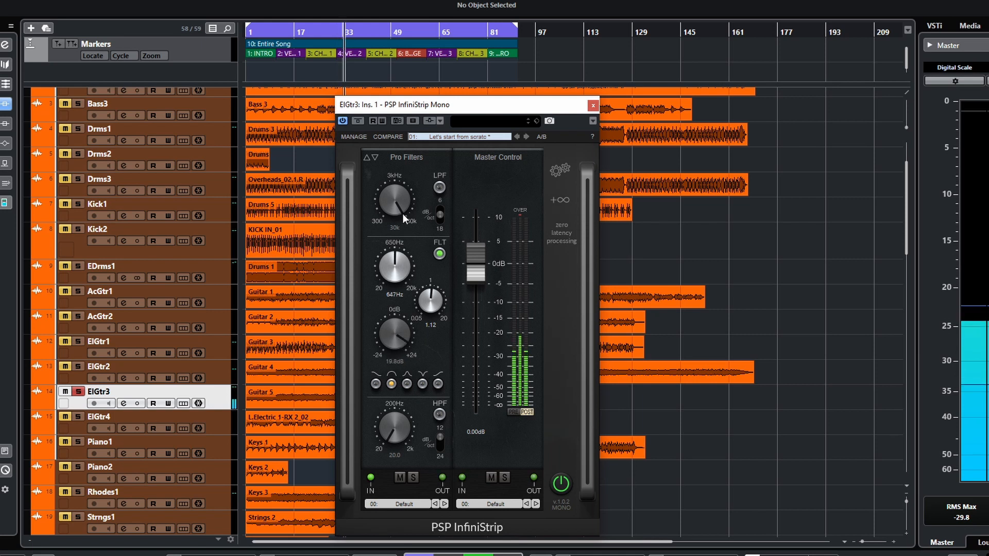
# - Move the inactive gain control to about 1.3 dB, and set the band-pass to about 1.38 kHz with a Q of 1.04
pyautogui.moveTo(408, 341); pyautogui.dragTo(404, 295)
pyautogui.moveTo(398, 336); pyautogui.dragTo(442, 205)
pyautogui.moveTo(395, 265)
pyautogui.mouseDown()
pyautogui.moveTo(397, 227)
pyautogui.moveTo(399, 307)
pyautogui.moveTo(396, 248)
pyautogui.mouseUp()
pyautogui.moveTo(430, 299); pyautogui.dragTo(432, 387)
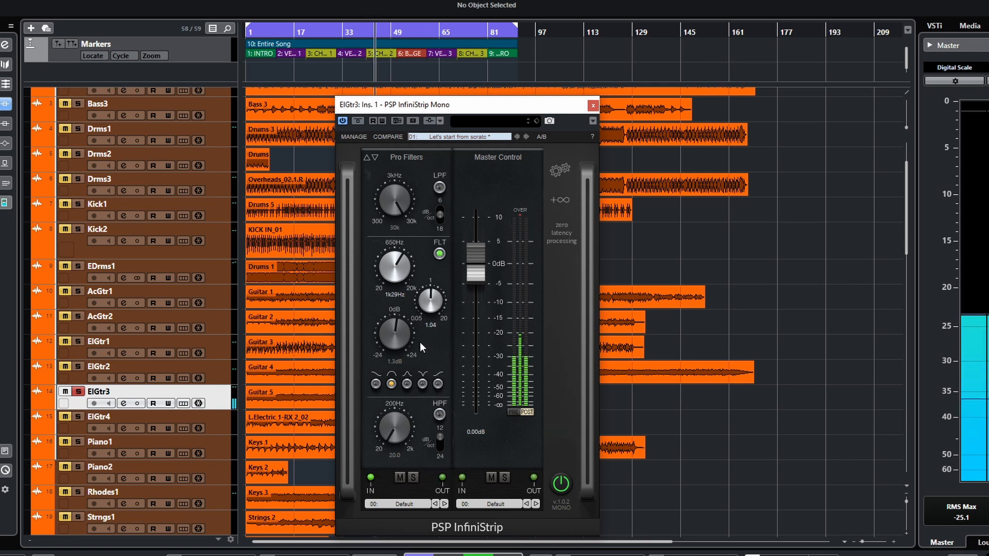
pyautogui.moveTo(397, 281)
pyautogui.mouseDown()
pyautogui.moveTo(397, 268)
pyautogui.moveTo(409, 360)
pyautogui.moveTo(398, 277)
pyautogui.mouseUp()
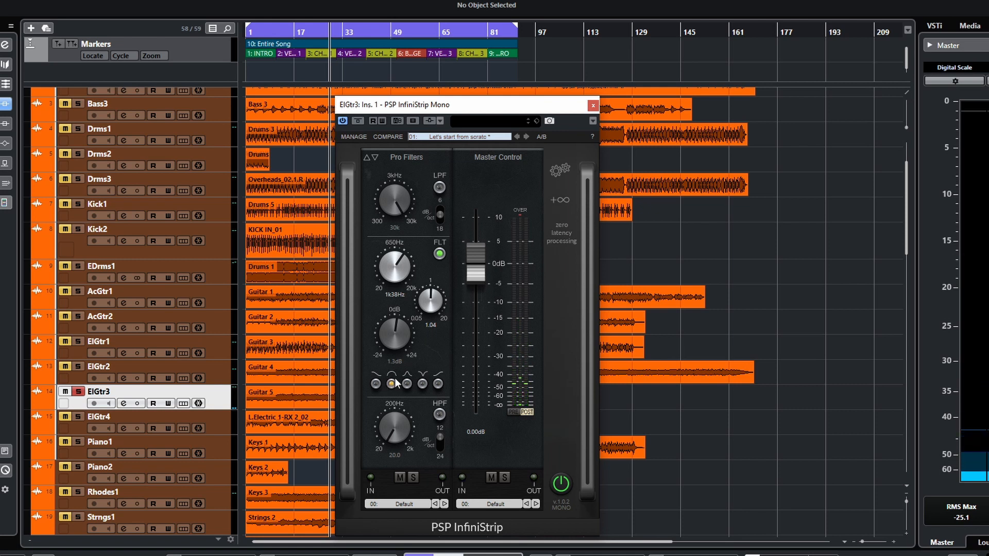
# - Restart playback, sweep the band-pass to about 662 Hz with a Q of 0.05, and compare it bypassed and engaged
pyautogui.press('space')
pyautogui.moveTo(397, 262); pyautogui.dragTo(434, 226)
pyautogui.moveTo(402, 255); pyautogui.dragTo(448, 490)
pyautogui.moveTo(398, 278)
pyautogui.mouseDown()
pyautogui.moveTo(403, 198)
pyautogui.moveTo(410, 264)
pyautogui.mouseUp()
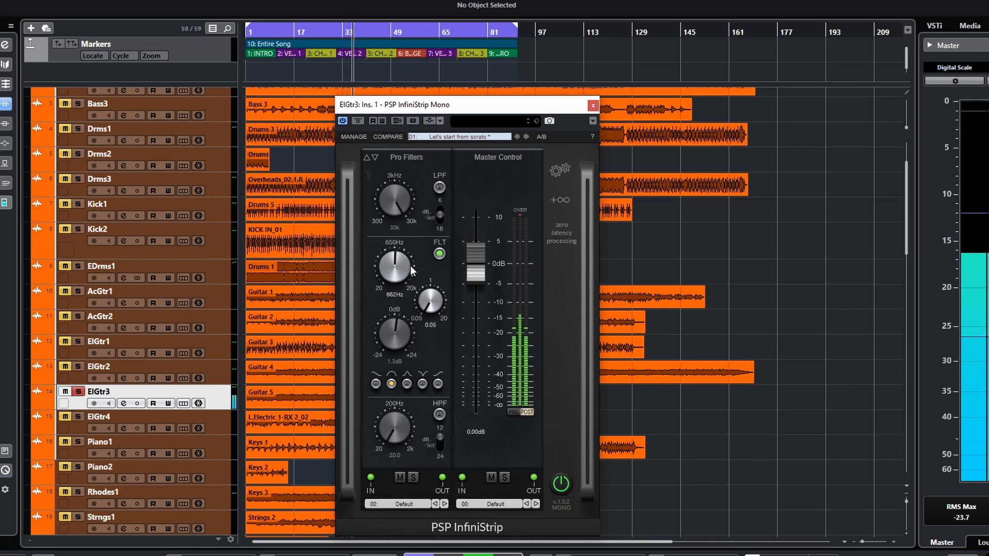
pyautogui.click(440, 253)
pyautogui.click(440, 253)
# - Narrow the band-pass to a Q of about 0.45 and set its frequency to about 678 Hz
pyautogui.moveTo(383, 267); pyautogui.dragTo(392, 255)
pyautogui.moveTo(420, 304); pyautogui.dragTo(397, 223)
pyautogui.moveTo(397, 266); pyautogui.dragTo(420, 272)
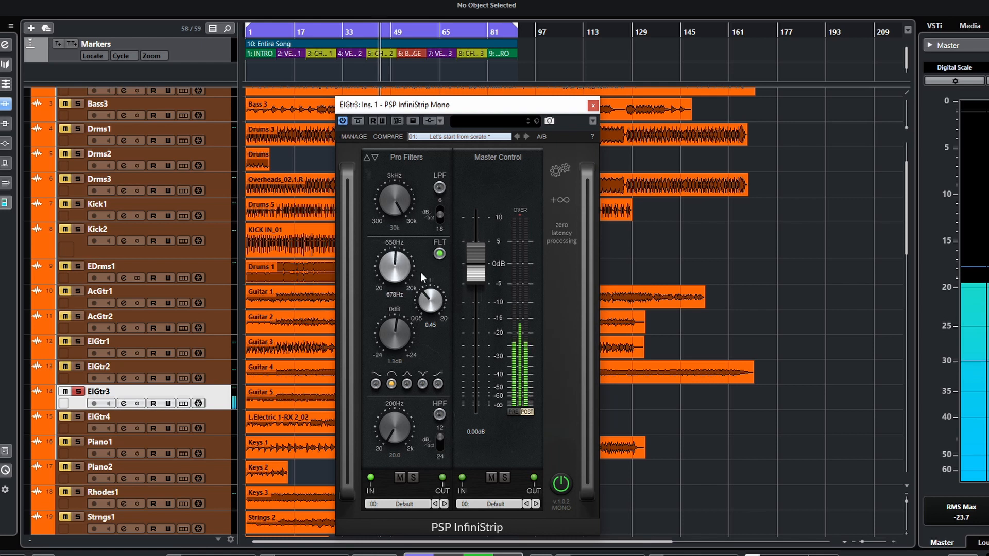
# - Switch the FLT section to the bell shape, and sweep it around 980 Hz with about 15.0 dB gain and a Q of 1.42
pyautogui.click(407, 384)
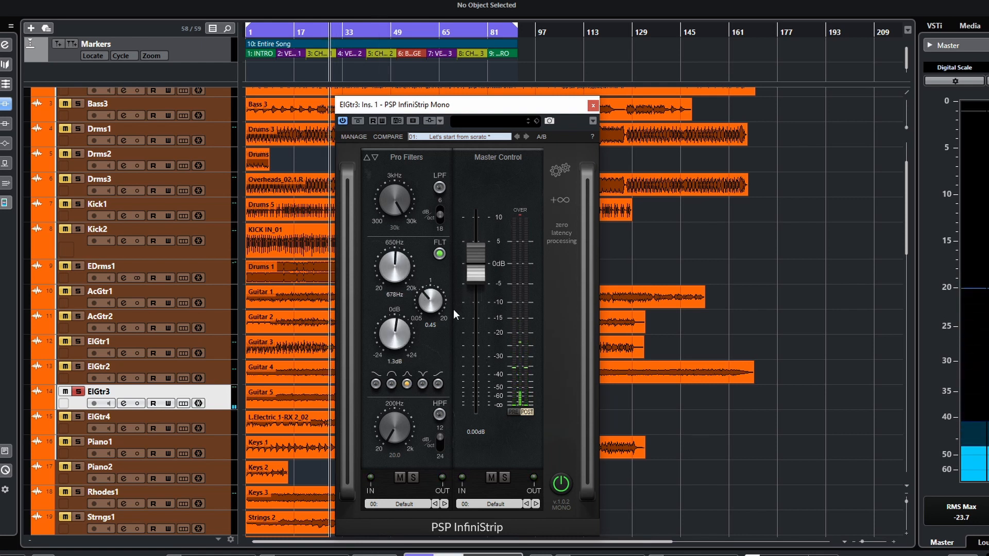
pyautogui.moveTo(389, 260)
pyautogui.mouseDown()
pyautogui.moveTo(387, 317)
pyautogui.moveTo(389, 222)
pyautogui.moveTo(390, 267)
pyautogui.mouseUp()
pyautogui.moveTo(430, 304); pyautogui.dragTo(429, 291)
pyautogui.moveTo(401, 338); pyautogui.dragTo(397, 364)
pyautogui.moveTo(431, 304); pyautogui.dragTo(441, 222)
pyautogui.moveTo(395, 334); pyautogui.dragTo(391, 305)
pyautogui.moveTo(392, 258); pyautogui.dragTo(408, 236)
pyautogui.moveTo(409, 247); pyautogui.dragTo(409, 273)
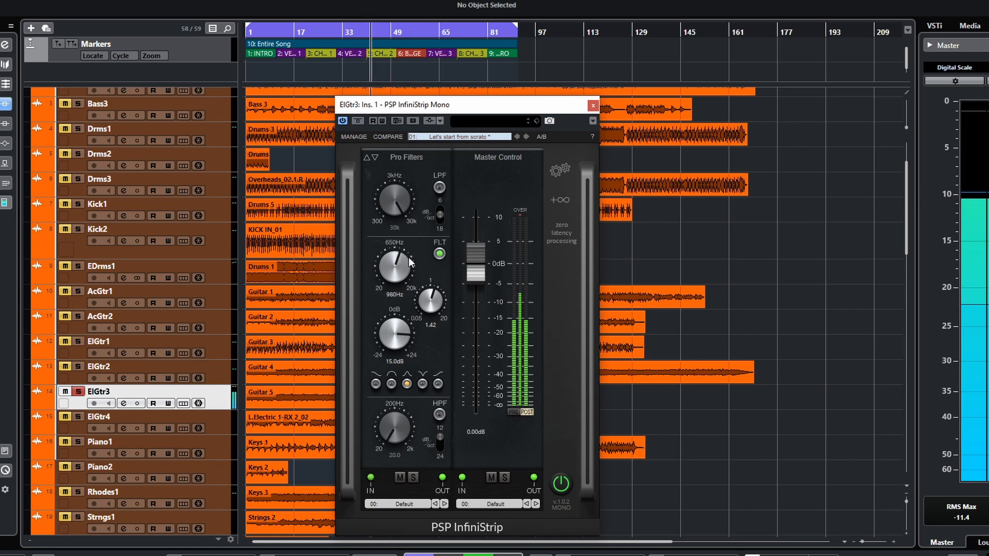
pyautogui.press('space')
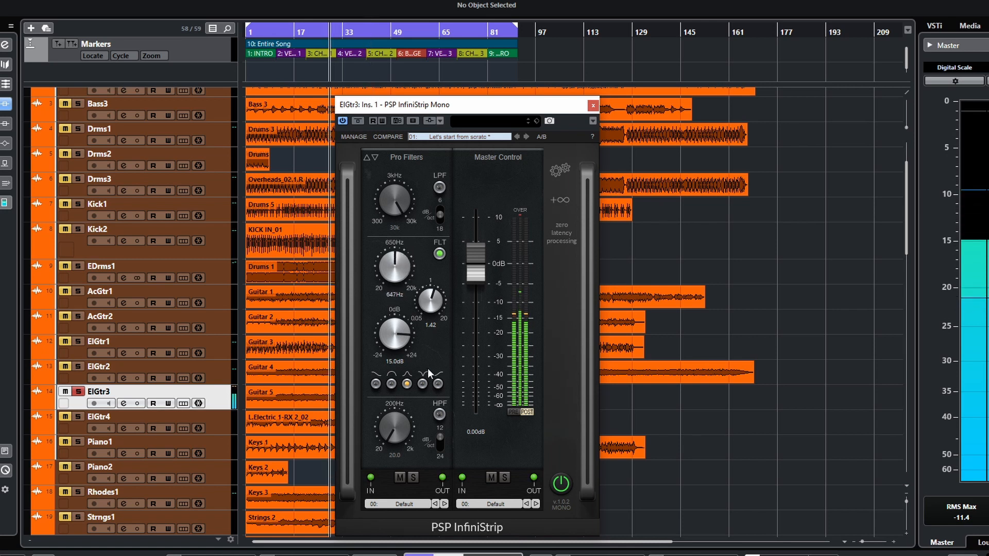
# - Switch to the notch shape, test its inactive gain at 5.1 dB, and vary its Q from 0.05 to 20.00 during playback
pyautogui.click(423, 384)
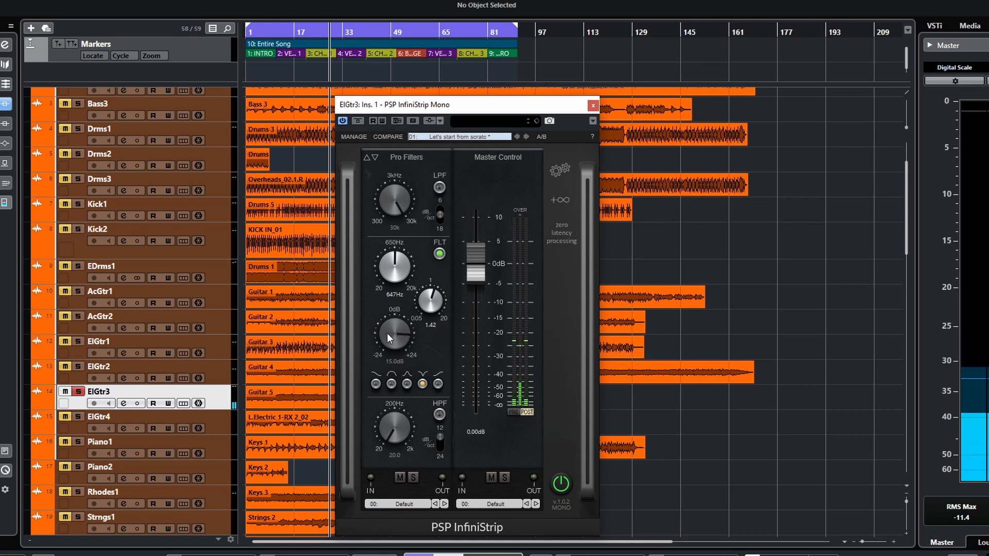
pyautogui.moveTo(406, 330)
pyautogui.mouseDown()
pyautogui.moveTo(416, 427)
pyautogui.moveTo(386, 316)
pyautogui.moveTo(386, 422)
pyautogui.moveTo(398, 336)
pyautogui.mouseUp()
pyautogui.press('space')
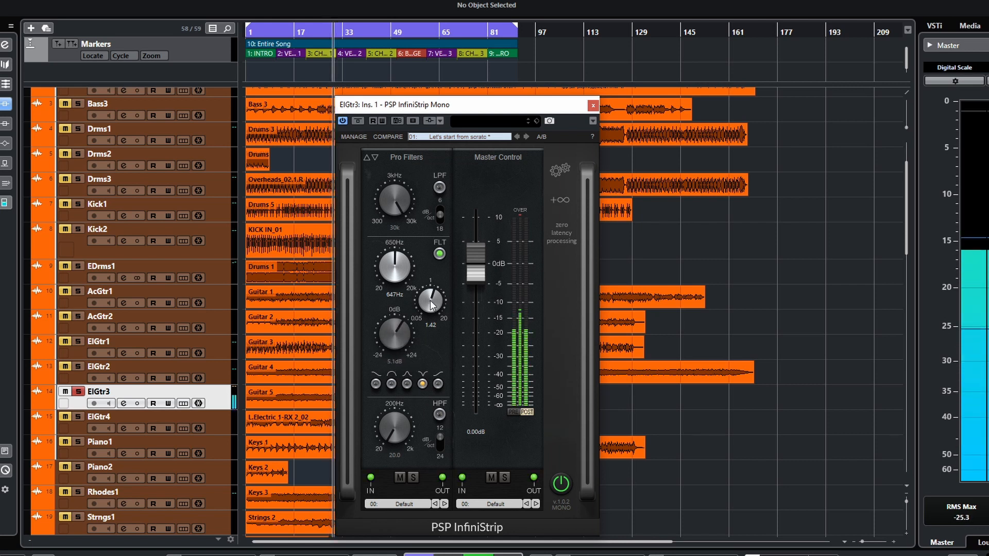
pyautogui.moveTo(430, 296); pyautogui.dragTo(453, 487)
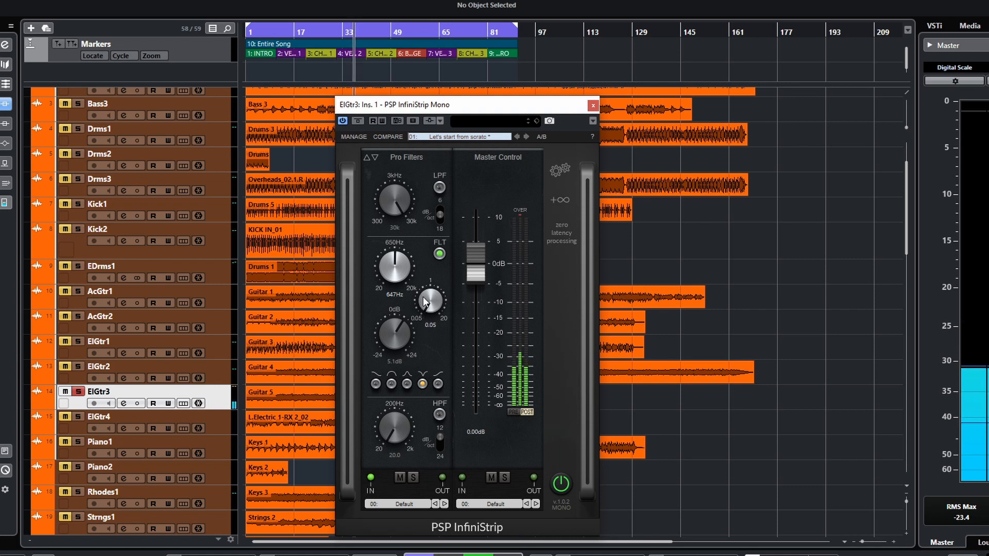
pyautogui.moveTo(426, 302); pyautogui.dragTo(432, 333)
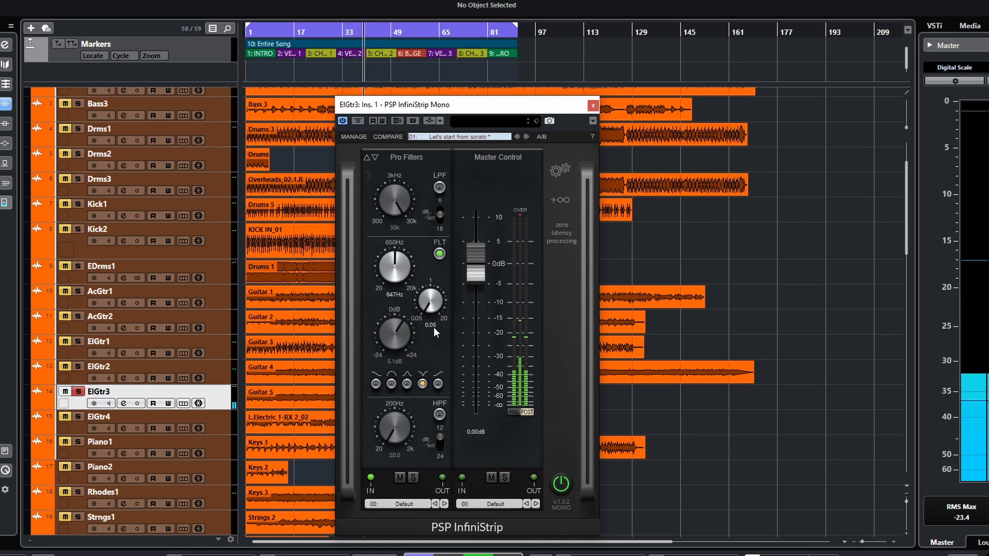
pyautogui.moveTo(428, 304); pyautogui.dragTo(452, 118)
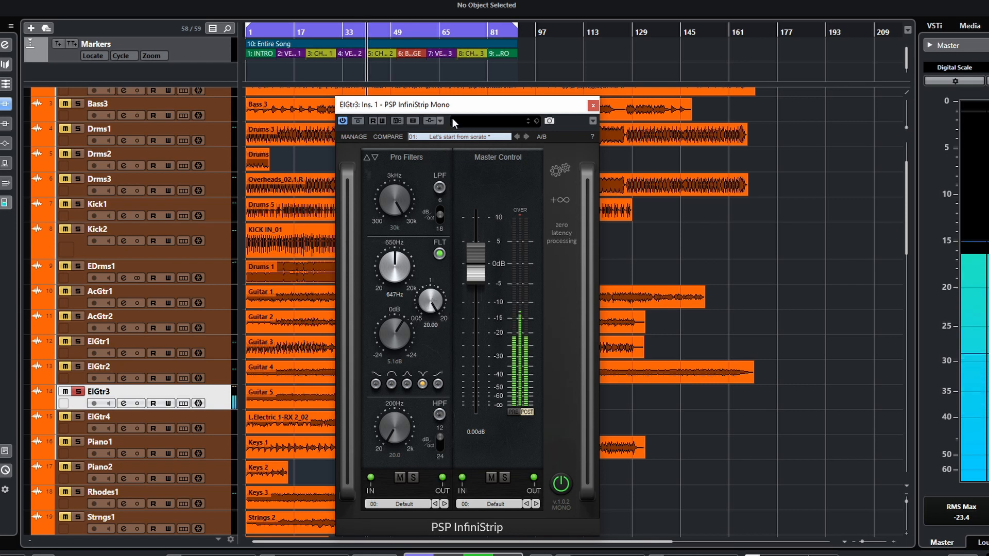
# - Sweep the notch to about 1.9 kHz with a Q of 1.20, and continue the sweep up to about 15.1 kHz
pyautogui.moveTo(391, 270); pyautogui.dragTo(395, 347)
pyautogui.moveTo(395, 308); pyautogui.dragTo(404, 233)
pyautogui.moveTo(427, 304); pyautogui.dragTo(428, 391)
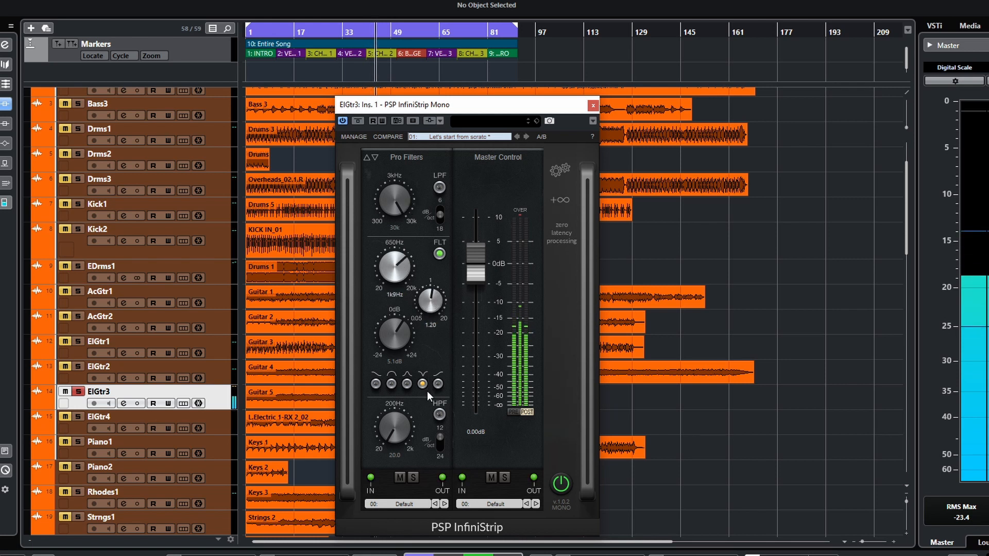
pyautogui.moveTo(396, 223)
pyautogui.mouseDown()
pyautogui.moveTo(394, 384)
pyautogui.moveTo(409, 230)
pyautogui.mouseUp()
# - Isolate the range around 3.47 kHz with the band-pass at a Q of 2.07, and switch back to the notch
pyautogui.click(393, 384)
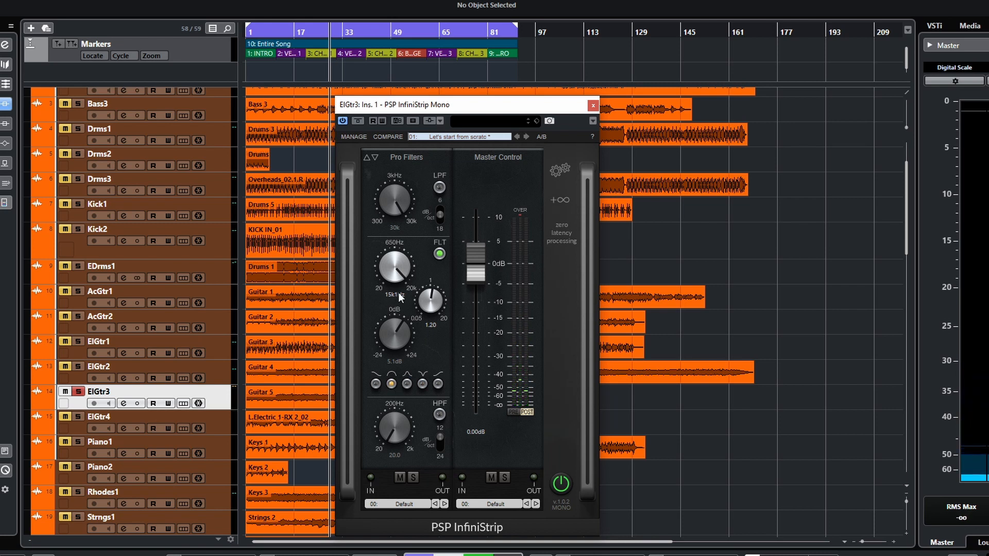
pyautogui.moveTo(398, 292); pyautogui.dragTo(390, 271)
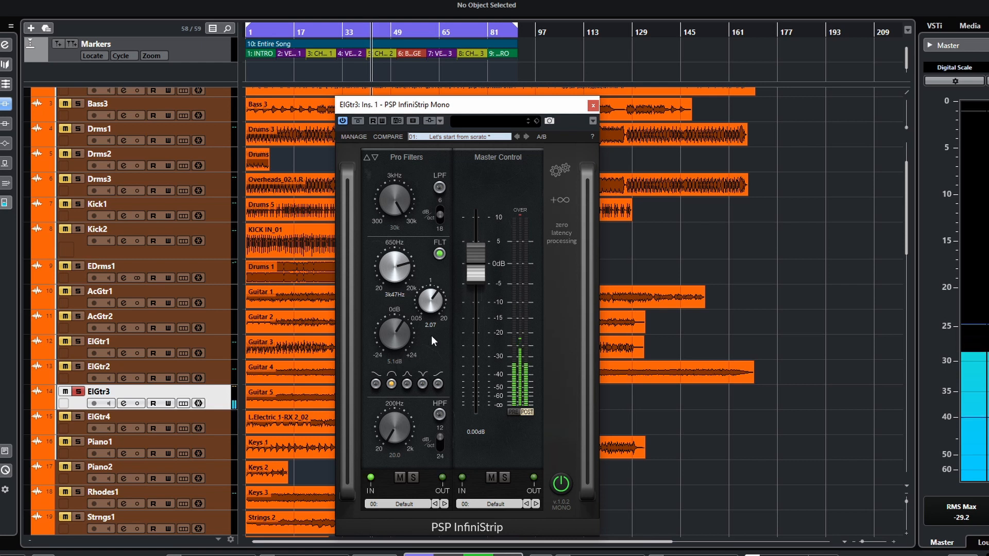
pyautogui.click(423, 384)
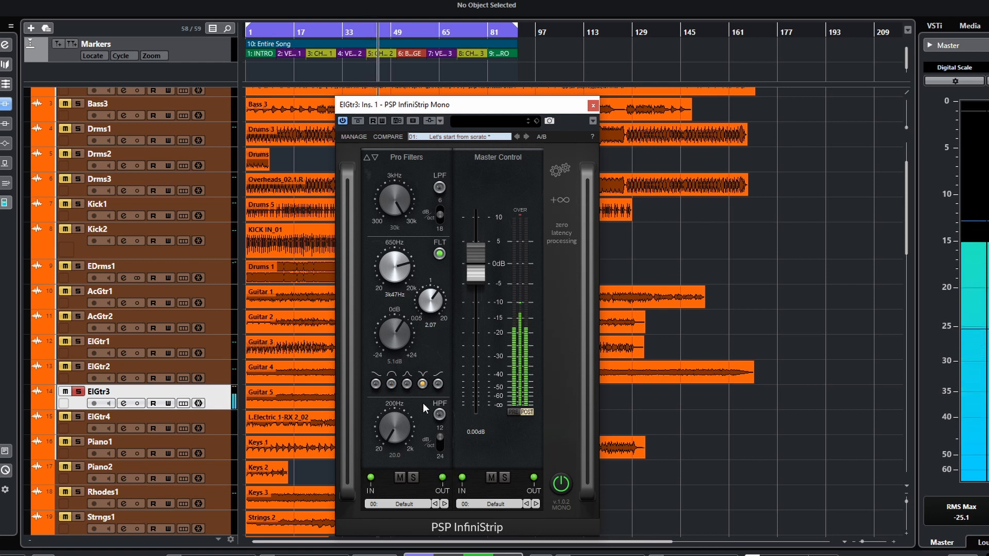
# - Compare the 3.47 kHz notch bypassed and engaged several times during playback
pyautogui.click(440, 251)
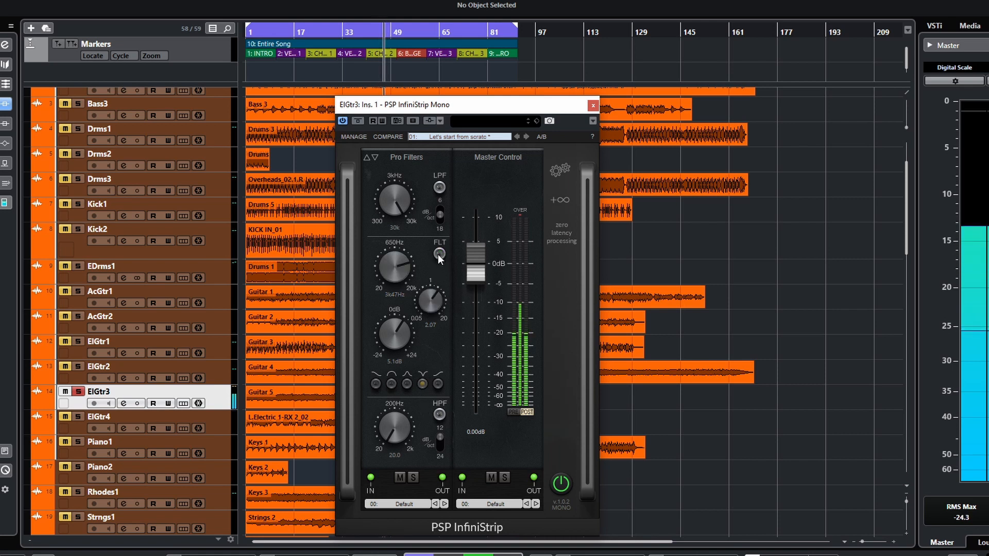
pyautogui.click(439, 253)
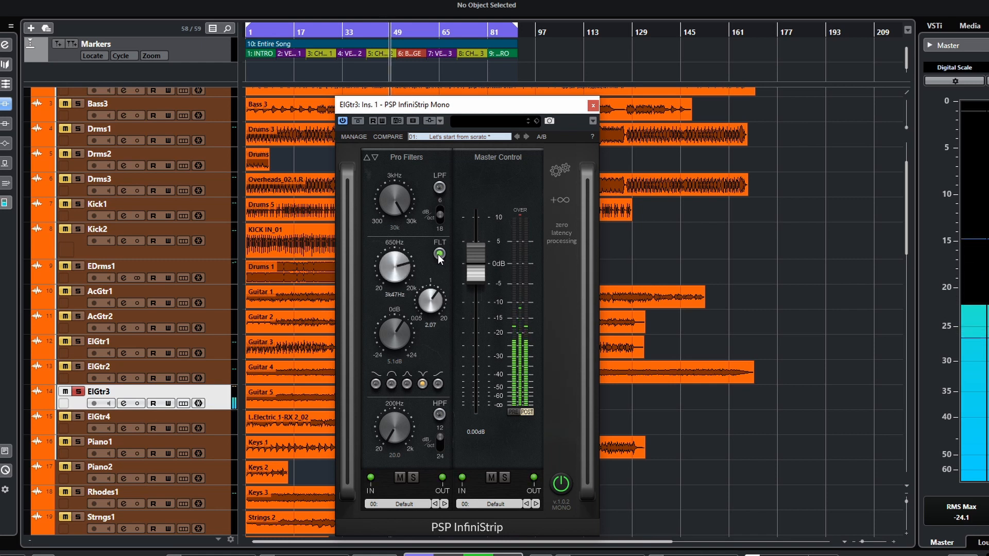
pyautogui.click(439, 255)
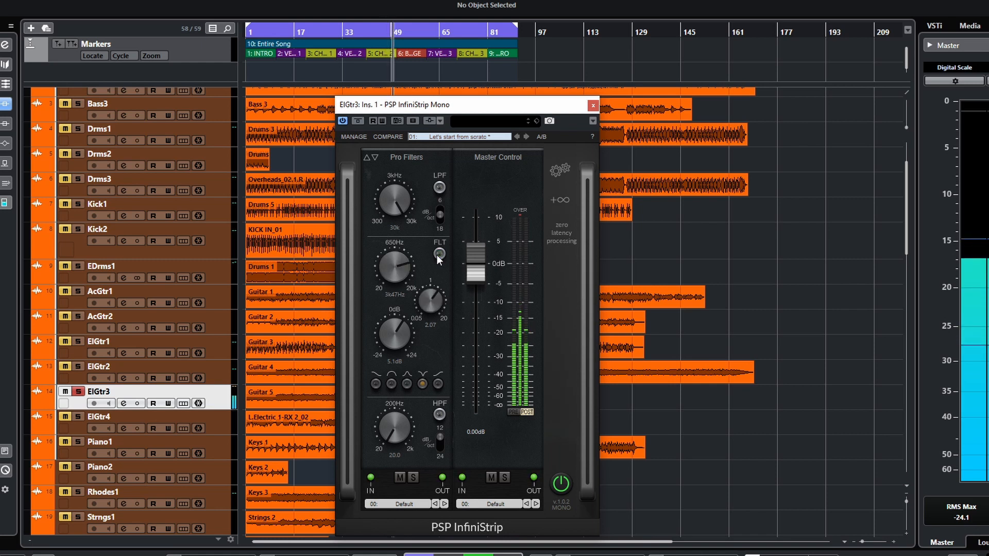
pyautogui.click(439, 255)
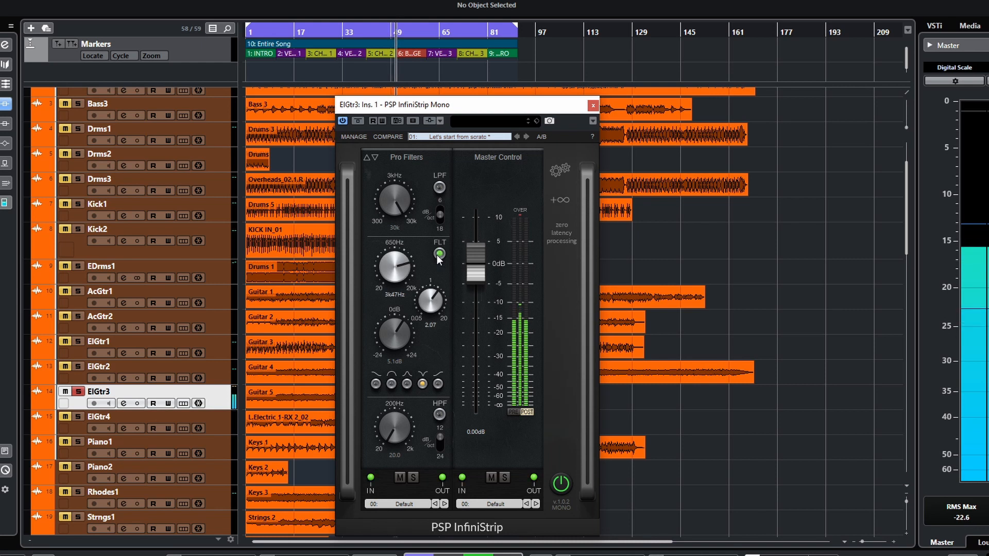
pyautogui.click(439, 254)
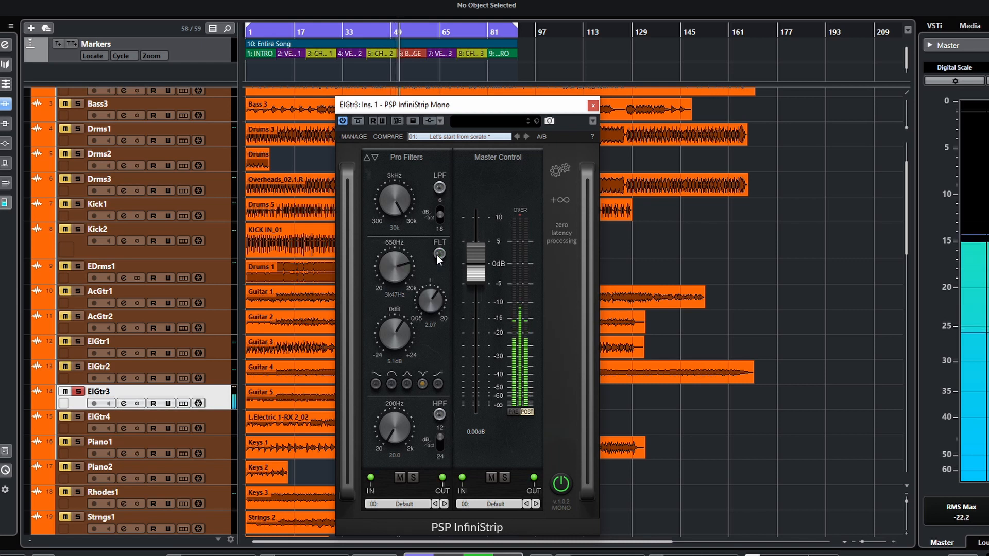
pyautogui.click(438, 255)
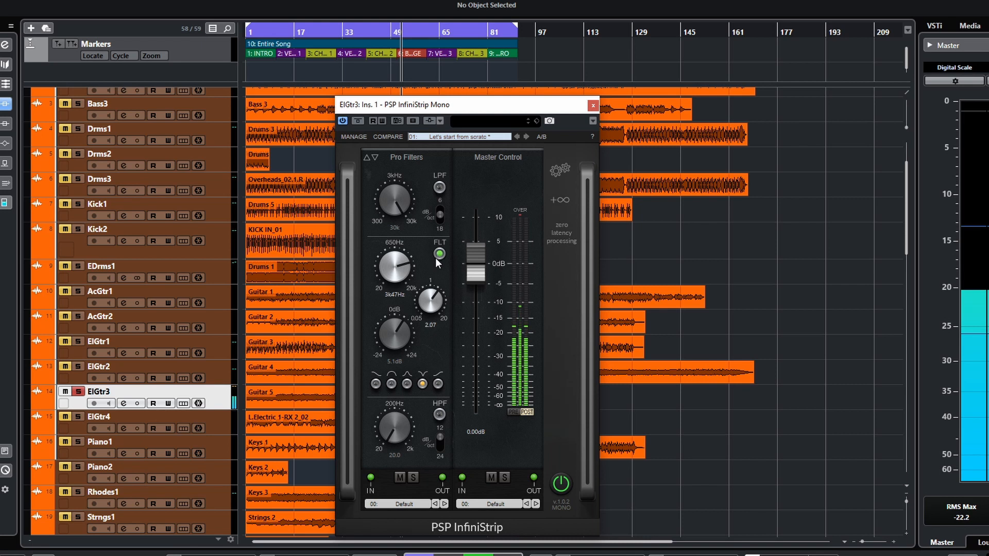
# - Switch to the bell, cut its gain to about -5.7 dB and on to -22.5 dB, and return to the notch
pyautogui.click(408, 383)
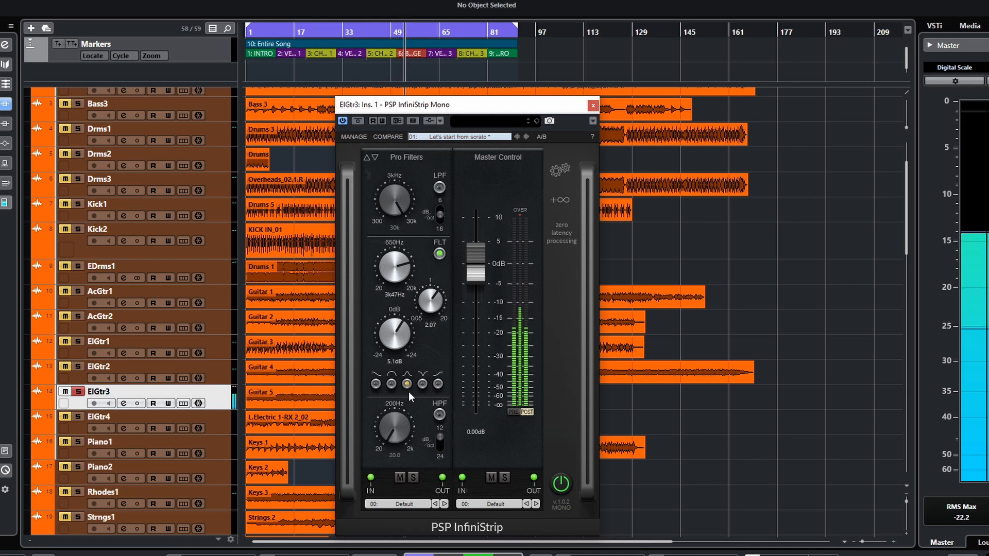
pyautogui.moveTo(403, 335); pyautogui.dragTo(401, 369)
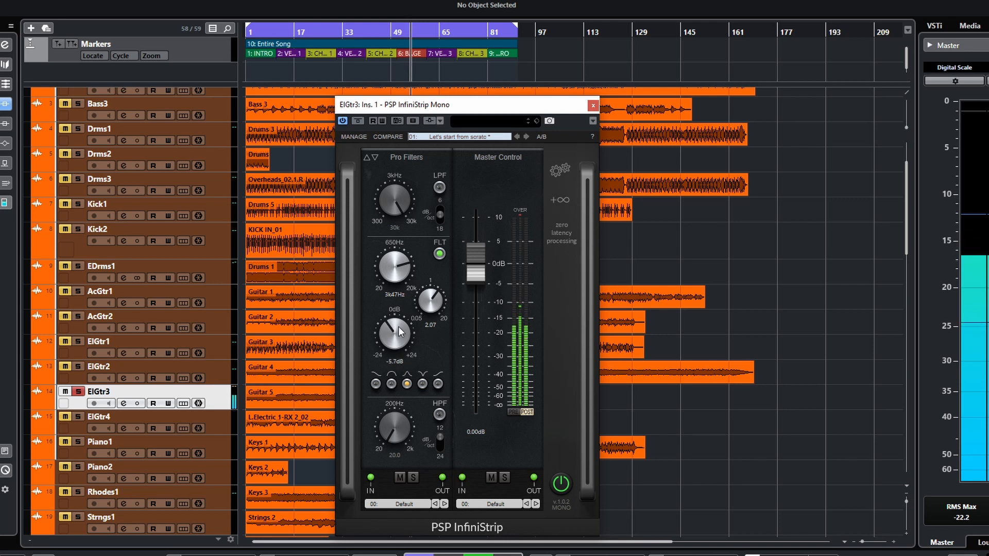
pyautogui.moveTo(395, 329); pyautogui.dragTo(415, 391)
pyautogui.click(421, 384)
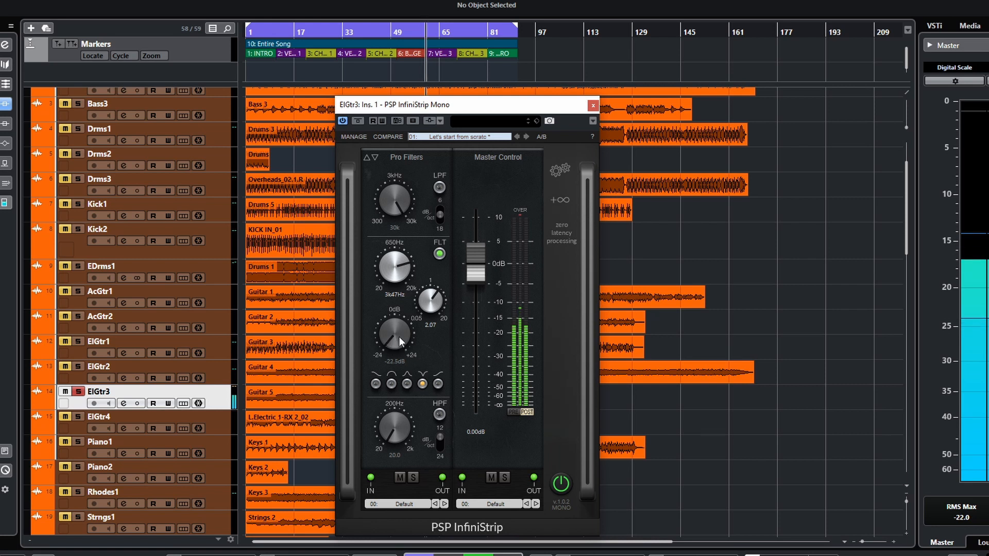
# - Alternate between bell and notch while setting the gain to about -16.4 dB, -11.9 dB and finally -12.8 dB
pyautogui.click(406, 384)
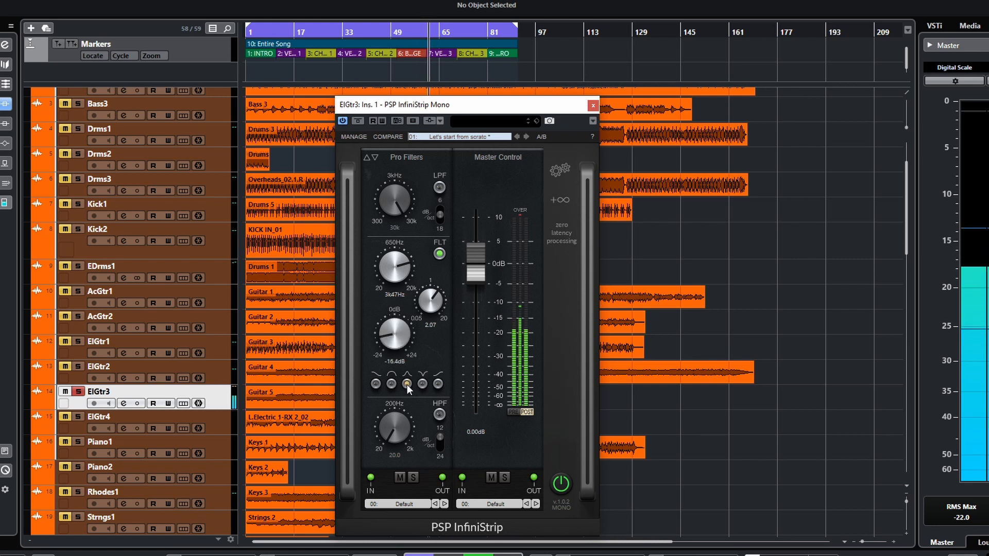
pyautogui.moveTo(390, 339); pyautogui.dragTo(386, 320)
pyautogui.click(421, 385)
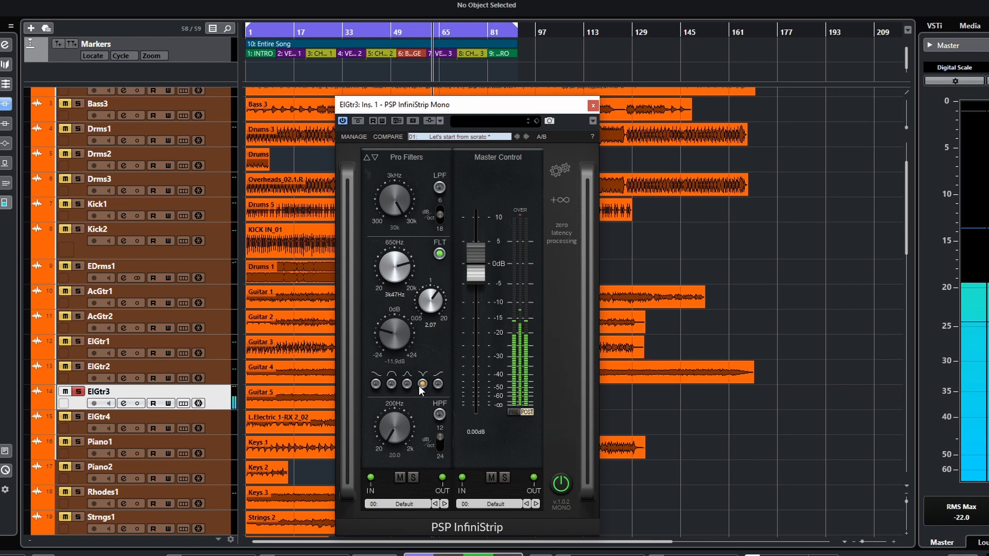
pyautogui.click(409, 385)
pyautogui.click(420, 385)
pyautogui.click(407, 386)
pyautogui.moveTo(394, 339); pyautogui.dragTo(394, 342)
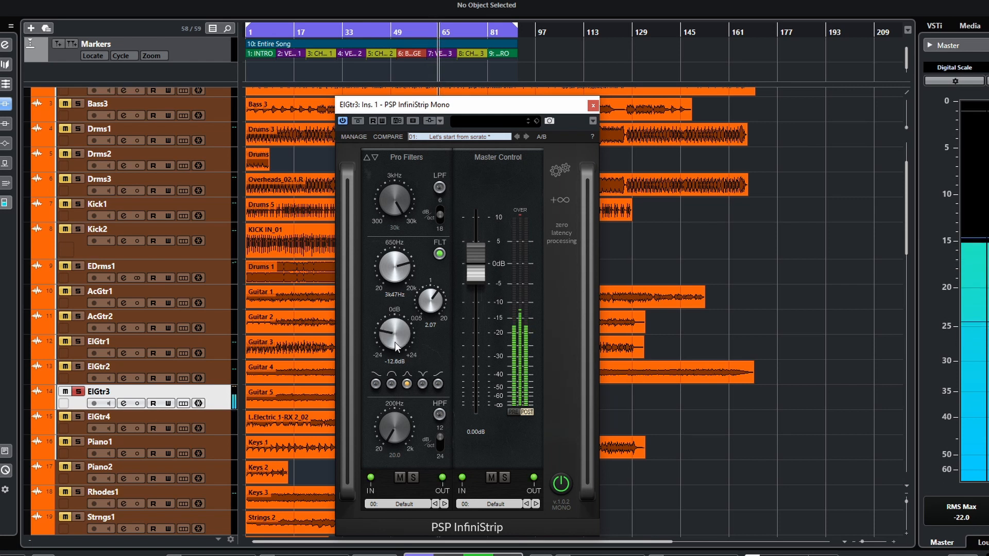
# - Compare the notch with the bell at about -12.8 dB by repeatedly alternating between the two shapes
pyautogui.click(423, 384)
pyautogui.click(408, 384)
pyautogui.click(422, 385)
pyautogui.click(408, 385)
pyautogui.click(422, 385)
pyautogui.click(407, 384)
pyautogui.click(422, 384)
pyautogui.click(407, 384)
# - Reduce the bell's cut to about -5.4 dB, compare it with the notch, and set its gain to about -5.0 dB
pyautogui.moveTo(391, 323); pyautogui.dragTo(390, 316)
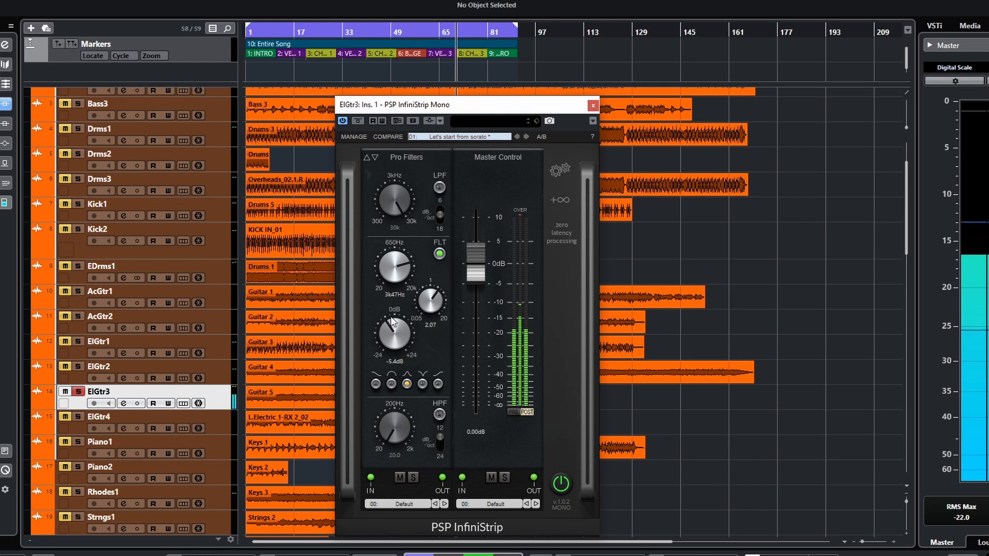
pyautogui.click(423, 384)
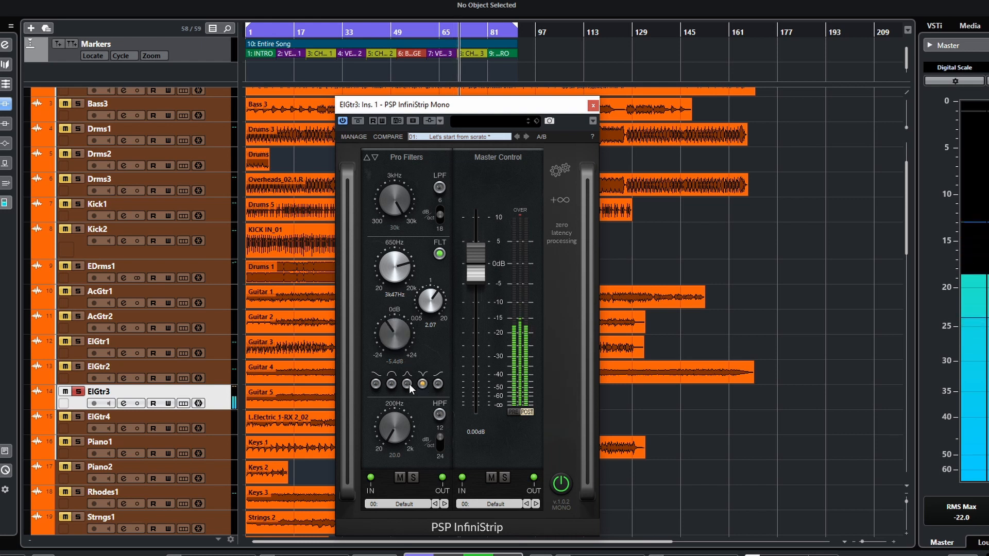
pyautogui.click(409, 385)
pyautogui.moveTo(397, 338); pyautogui.dragTo(396, 334)
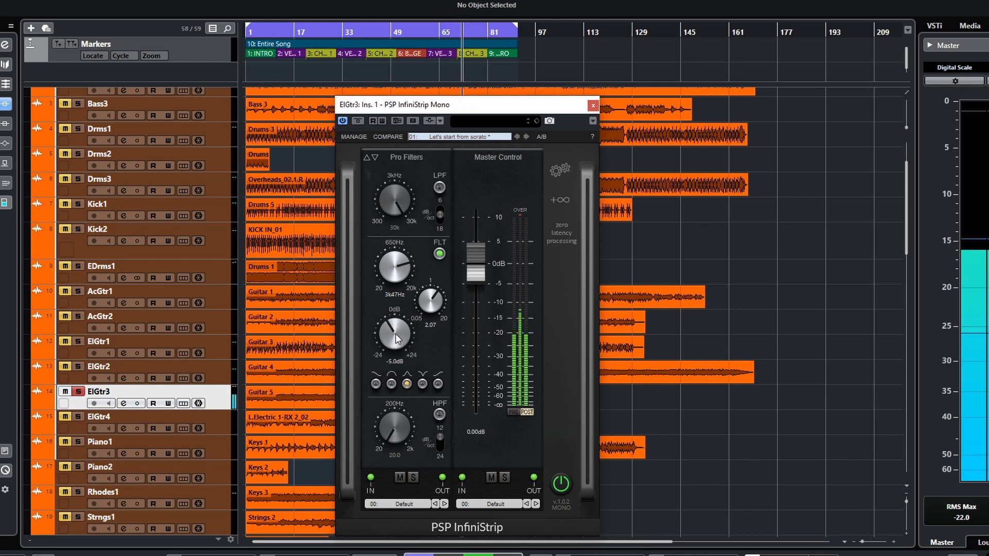
# - Compare the guitar without and with the FLT bell cut by bypassing and re-enabling the band, and stop playback
pyautogui.click(441, 255)
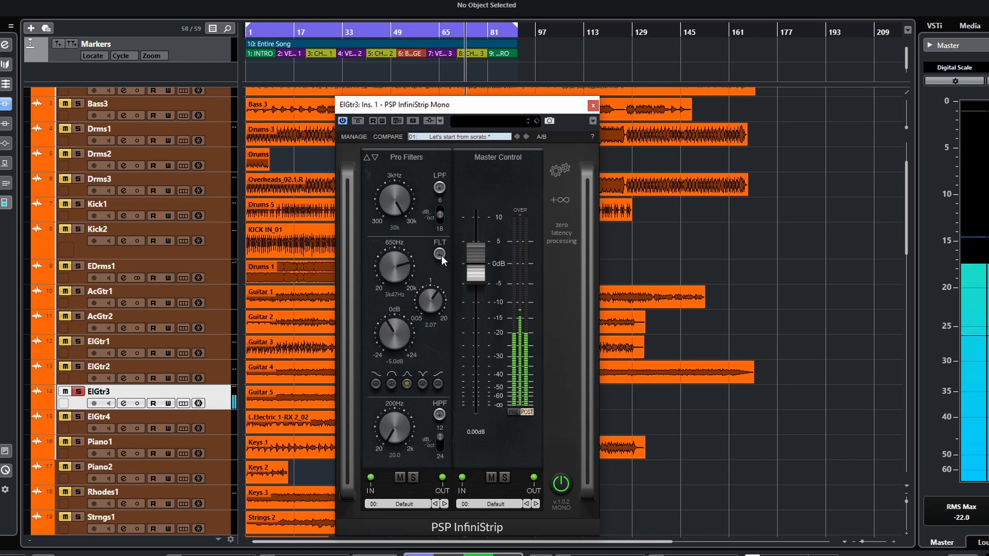
pyautogui.click(440, 255)
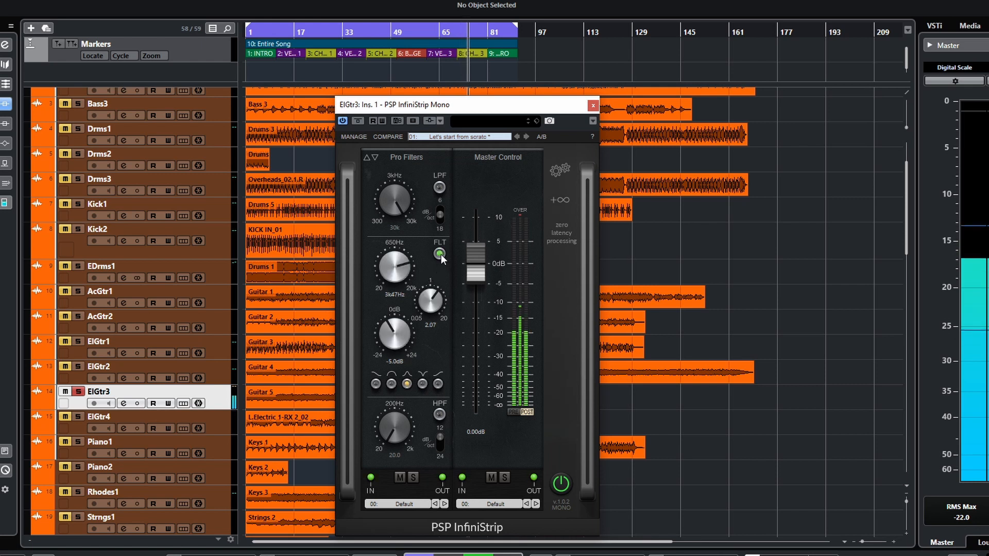
pyautogui.press('space')
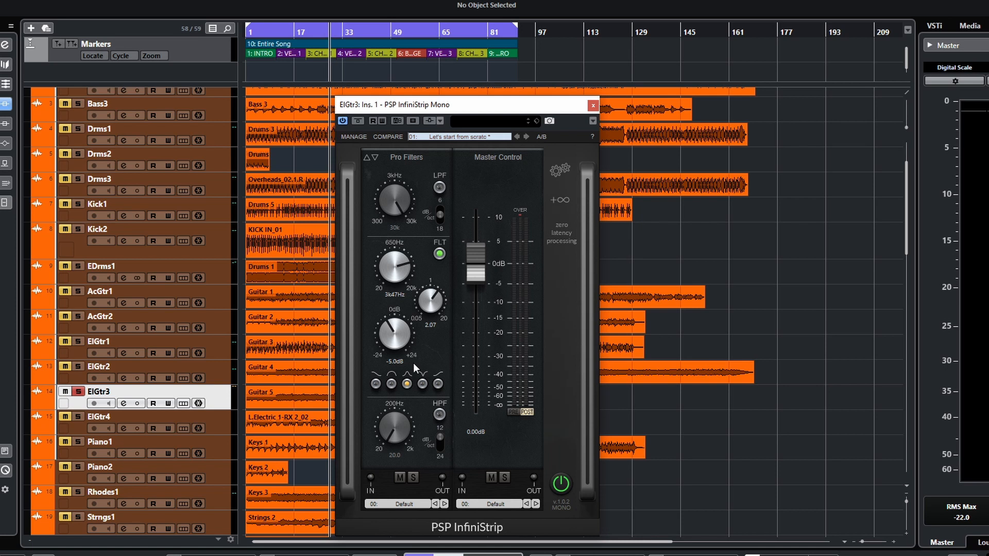
# - Change the Pro Filters module to S.C. Filters and toggle its FLT band off and on during playback
pyautogui.click(403, 162)
pyautogui.click(415, 210)
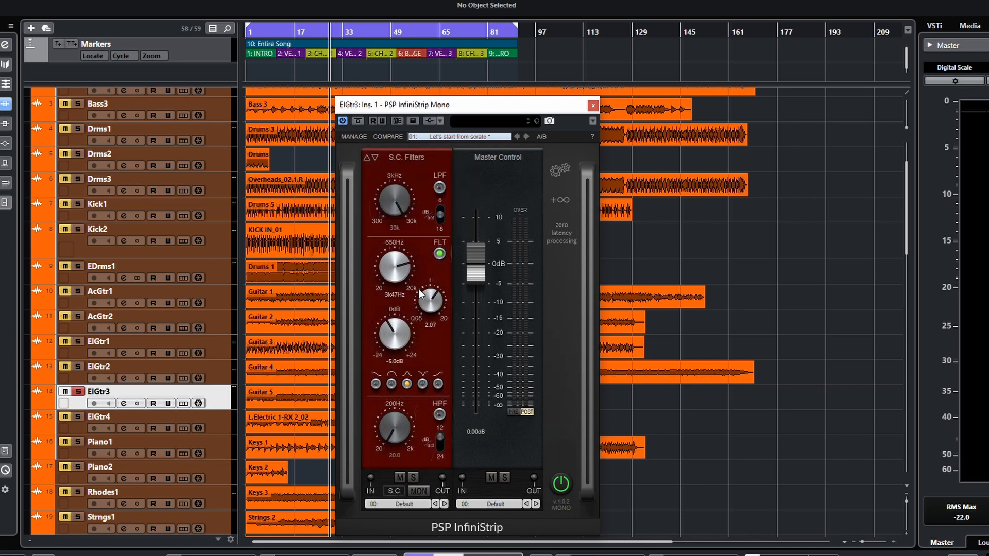
pyautogui.press('space')
pyautogui.click(439, 253)
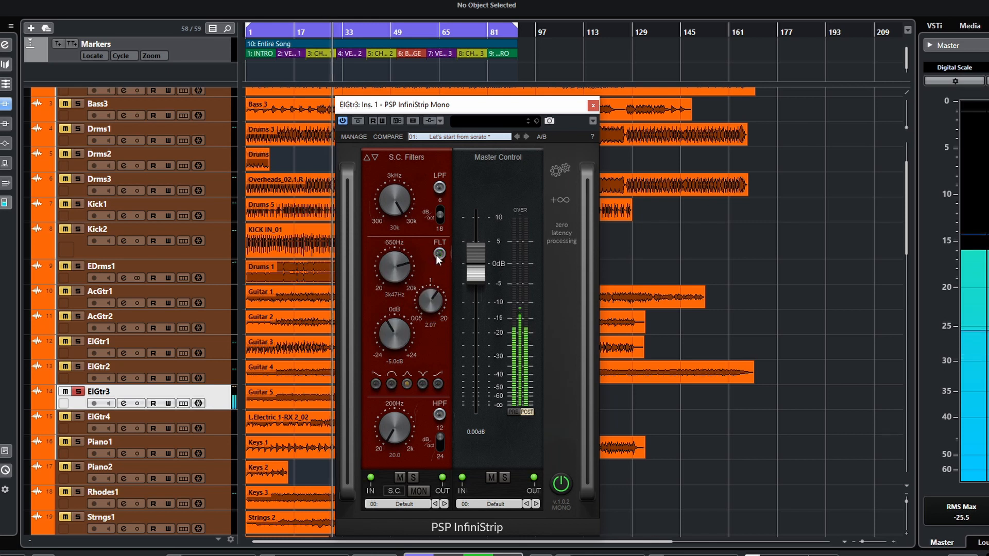
pyautogui.click(439, 254)
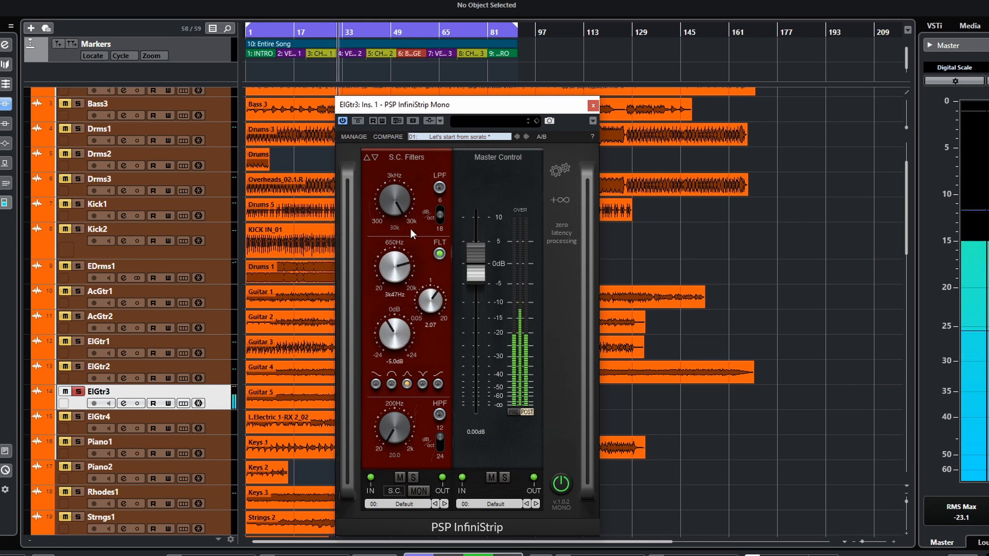
# - Enable the sidechain low-pass at 300 Hz and the high-pass, sweeping the latter to 2 kHz and back to about 370 Hz
pyautogui.click(439, 188)
pyautogui.moveTo(397, 205); pyautogui.dragTo(370, 422)
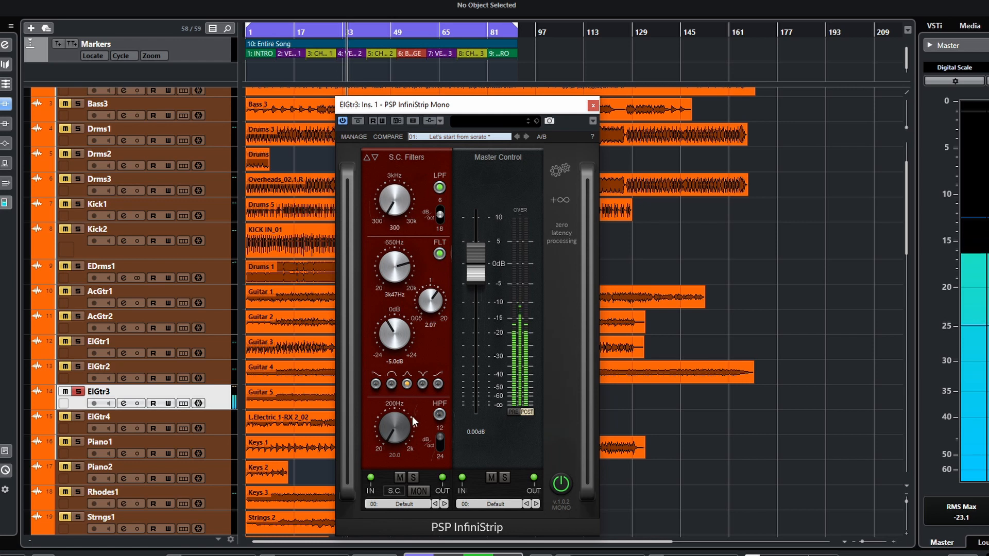
pyautogui.click(440, 415)
pyautogui.moveTo(395, 427); pyautogui.dragTo(400, 281)
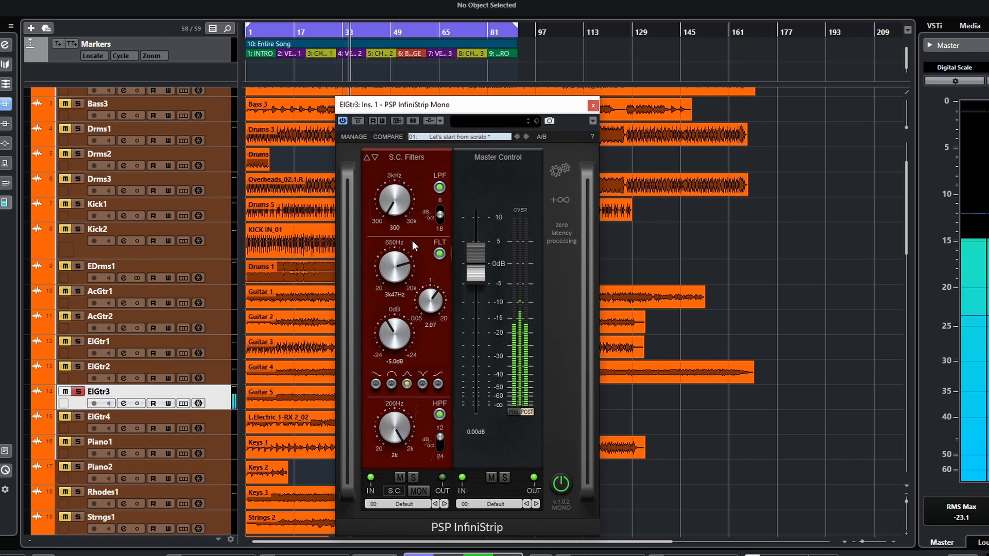
pyautogui.moveTo(379, 440); pyautogui.dragTo(406, 356)
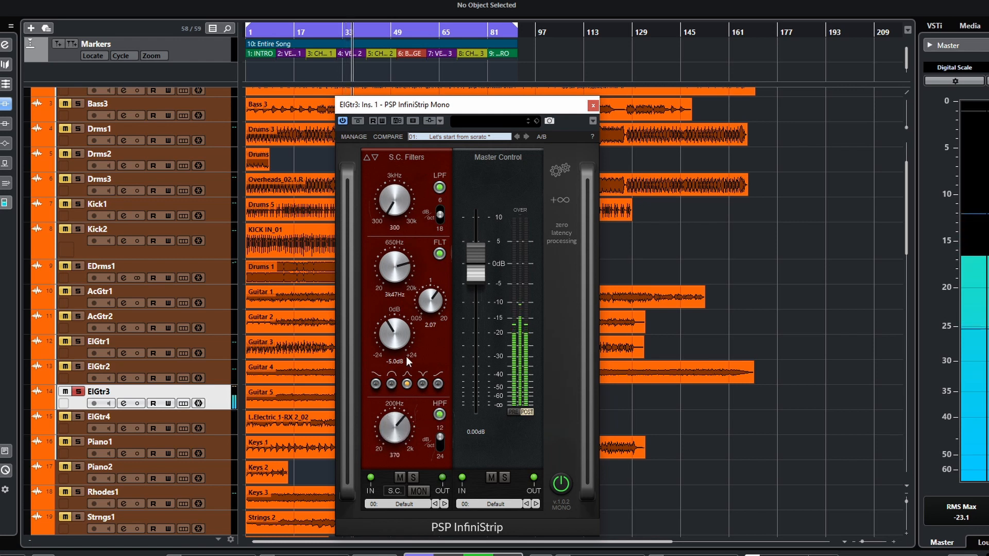
# - Monitor the S.C. Filters signal while setting the high-pass to 133 Hz, and end monitoring and playback
pyautogui.click(417, 490)
pyautogui.moveTo(394, 423)
pyautogui.mouseDown()
pyautogui.moveTo(391, 404)
pyautogui.moveTo(399, 441)
pyautogui.moveTo(401, 411)
pyautogui.mouseUp()
pyautogui.click(407, 384)
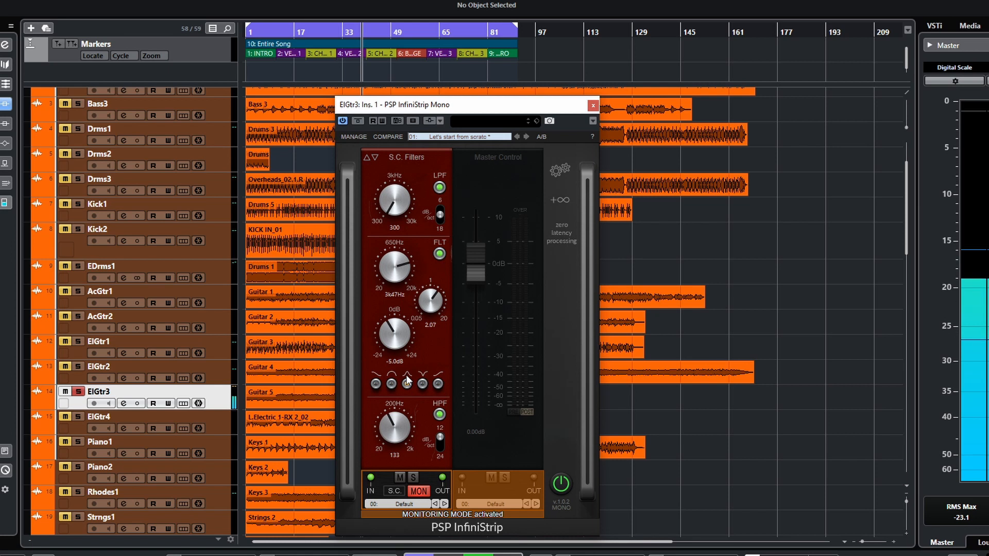
pyautogui.click(419, 491)
pyautogui.press('space')
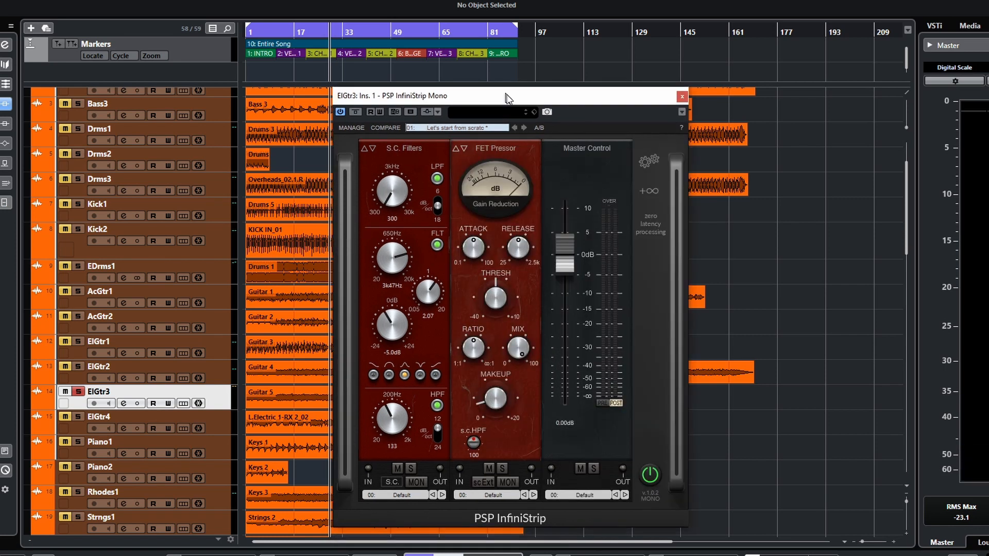
# - Reposition the plug-in window and disable the S.C. Filters module's high-pass and low-pass filters
pyautogui.moveTo(506, 93); pyautogui.dragTo(509, 97)
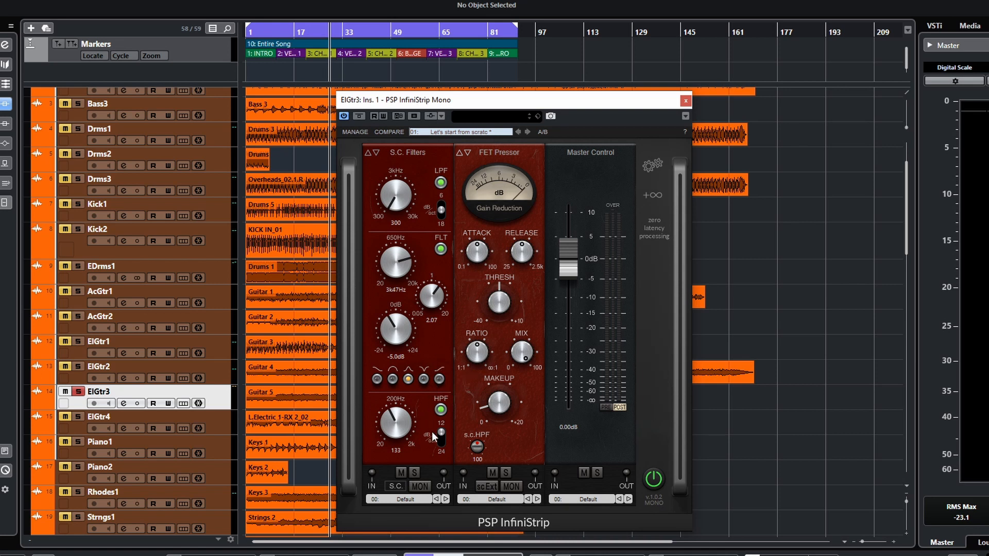
pyautogui.click(440, 410)
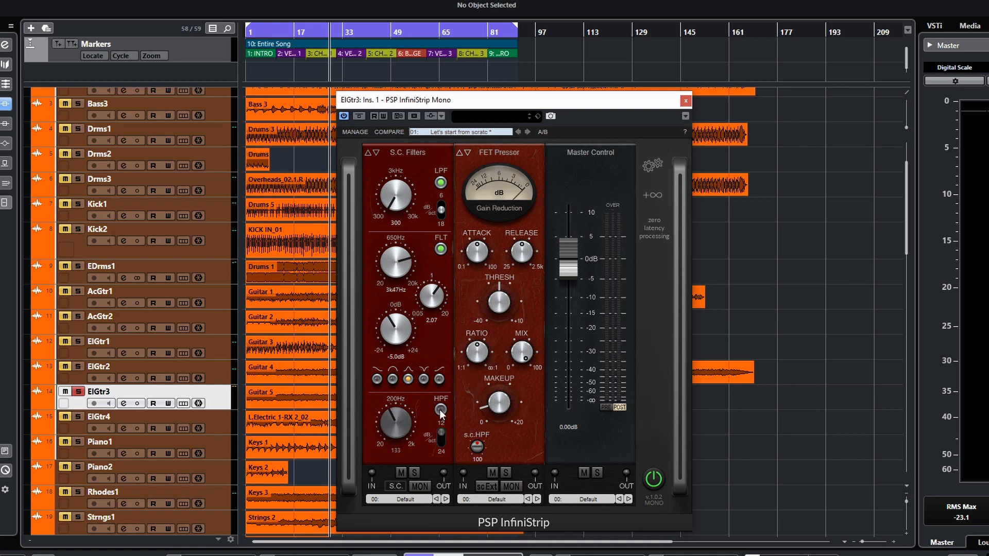
pyautogui.click(441, 184)
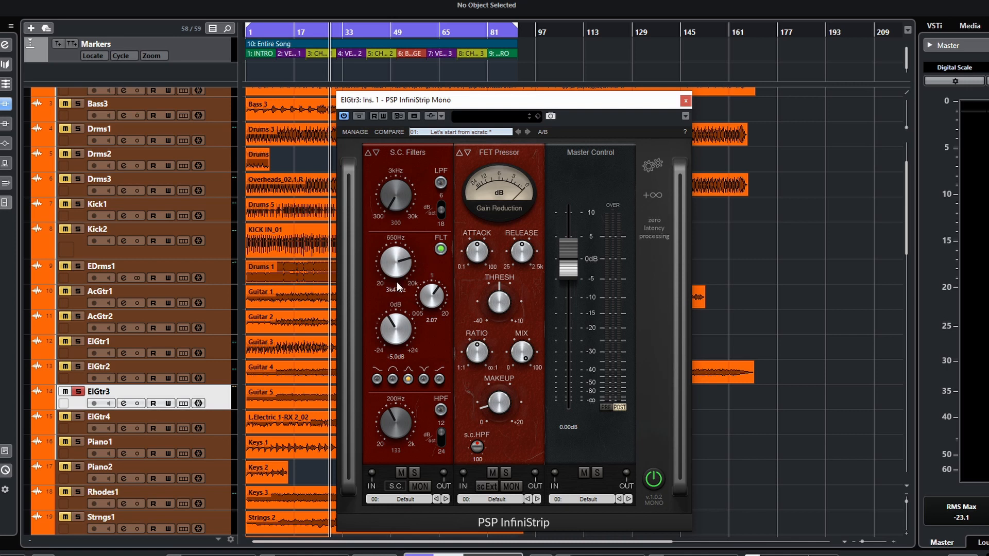
# - Monitor the S.C. Filters during playback while setting the bell to 286 Hz with a 19.1 dB boost, and end monitoring
pyautogui.press('space')
pyautogui.click(419, 486)
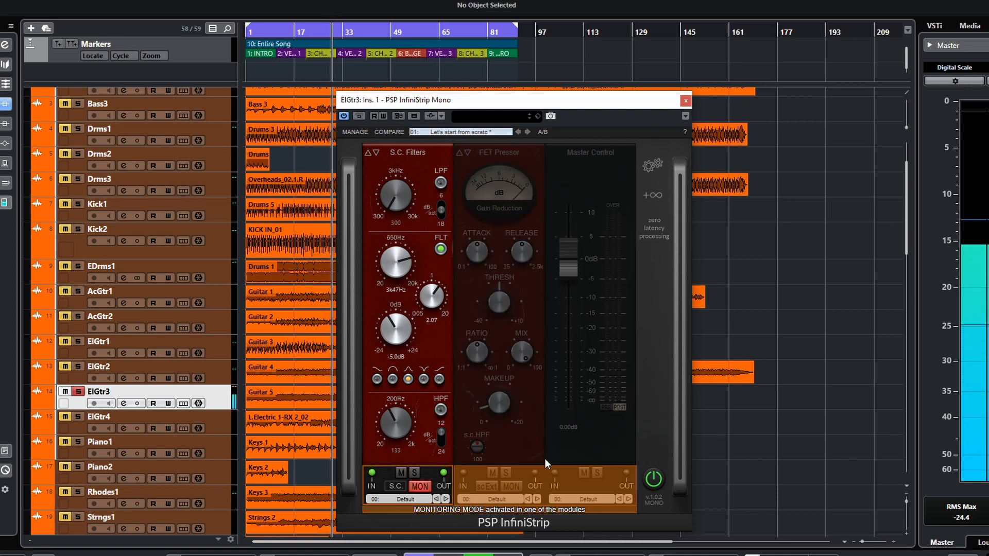
pyautogui.moveTo(402, 272); pyautogui.dragTo(400, 318)
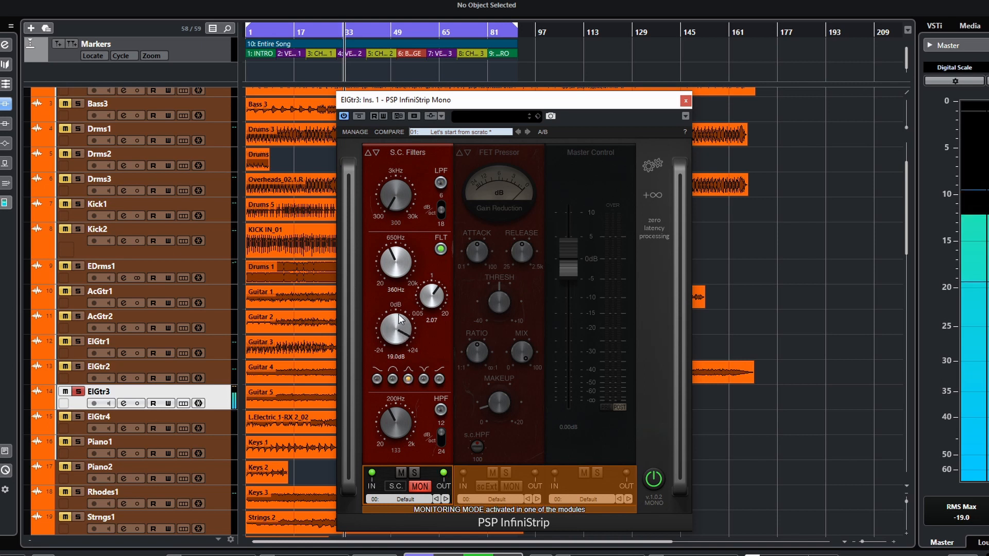
pyautogui.moveTo(395, 264); pyautogui.dragTo(393, 267)
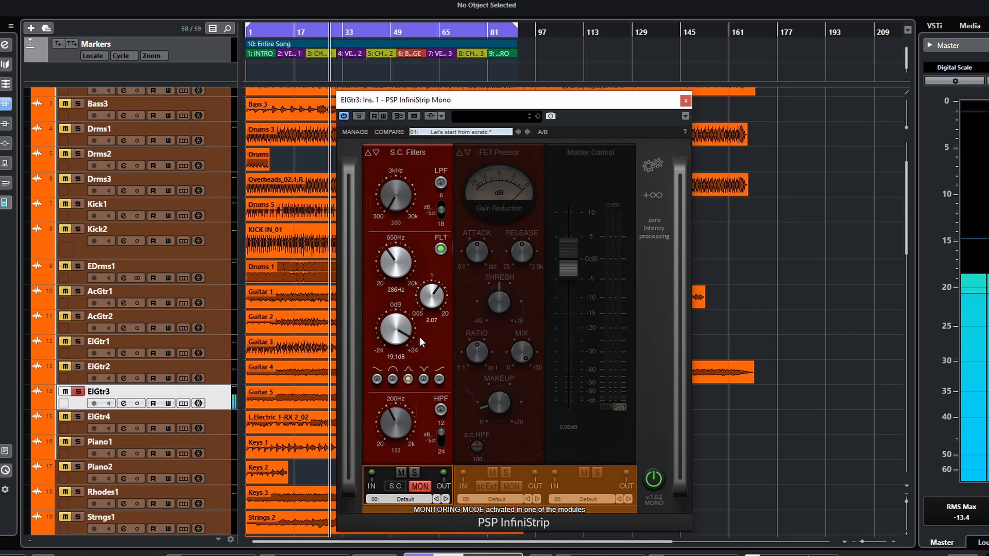
pyautogui.click(419, 485)
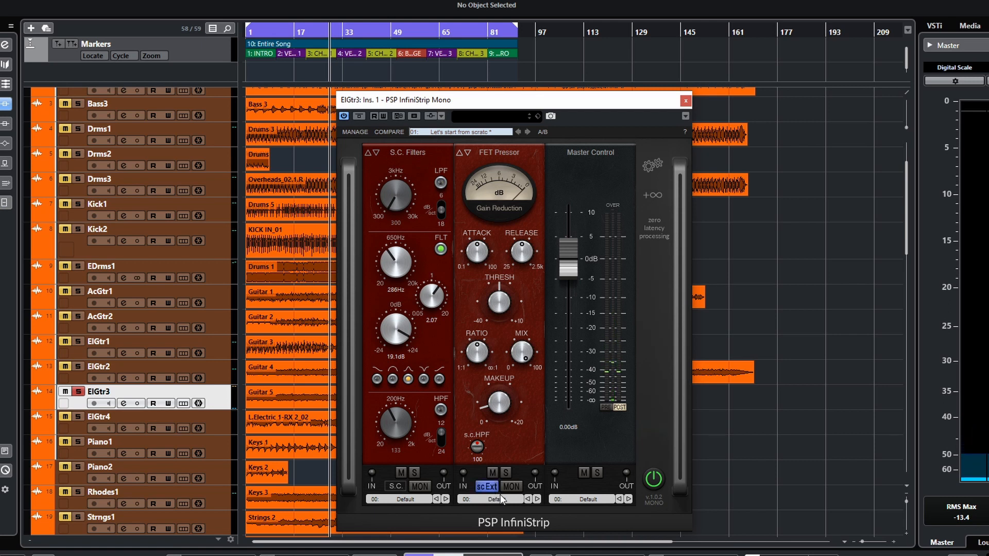
# - Play the guitar and monitor the FET Pressor's sidechain with its external source on and off, leaving both options disabled
pyautogui.press('space')
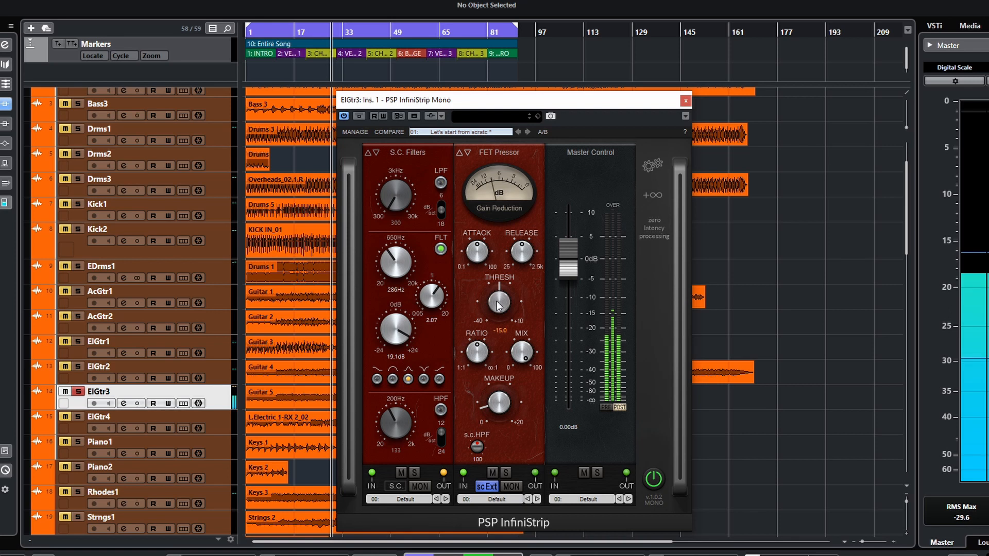
pyautogui.click(512, 485)
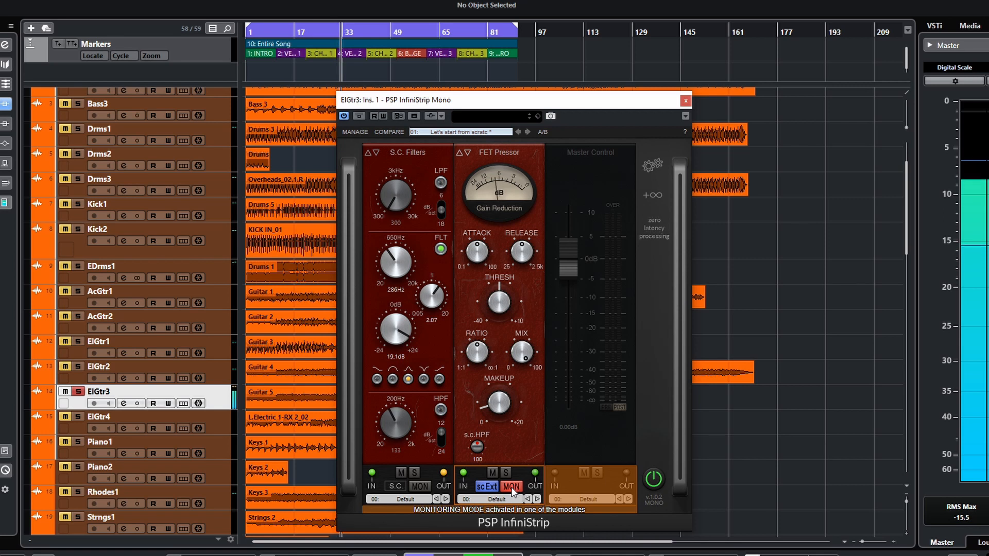
pyautogui.click(512, 488)
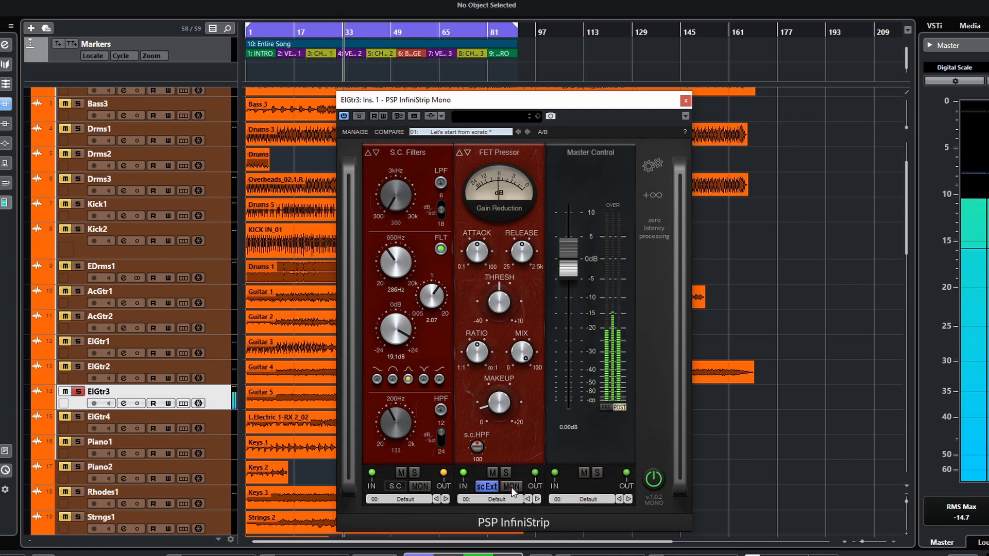
pyautogui.click(511, 487)
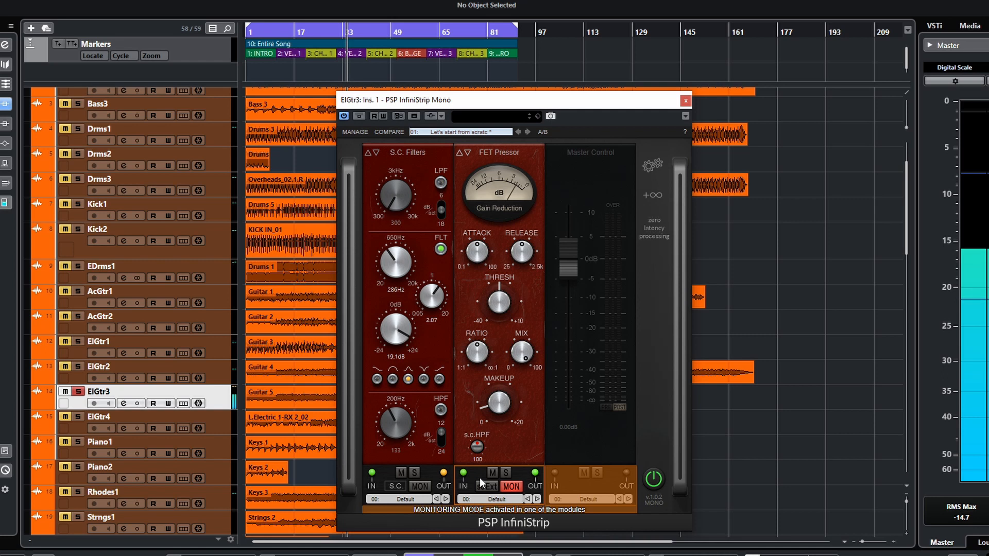
pyautogui.click(489, 488)
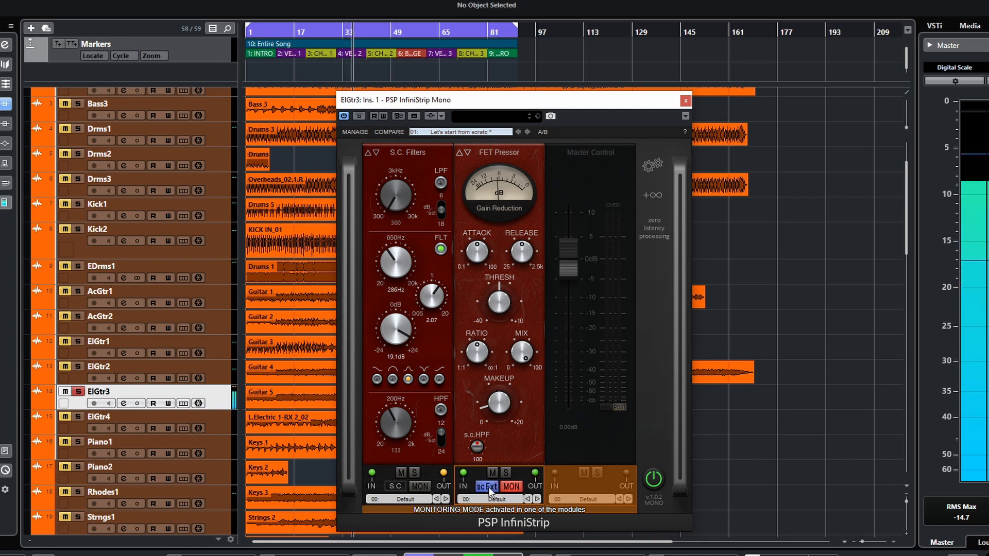
pyautogui.click(490, 487)
pyautogui.click(512, 488)
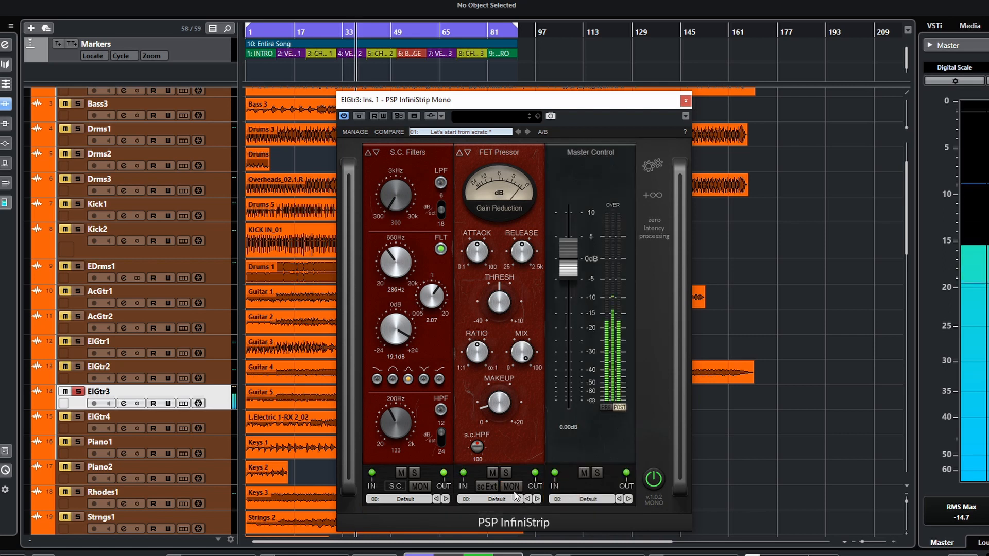
# - Restart playback, lower the FET Pressor's threshold and set its makeup gain to 2.9, and briefly check the S.C. Filters monitoring
pyautogui.click(428, 485)
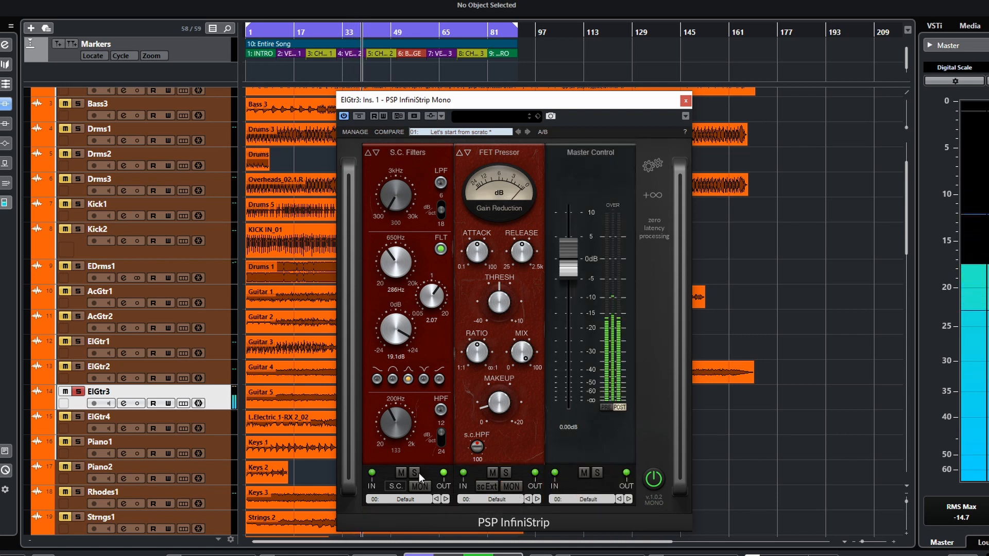
pyautogui.press('space')
pyautogui.press('space')
pyautogui.moveTo(500, 299); pyautogui.dragTo(501, 309)
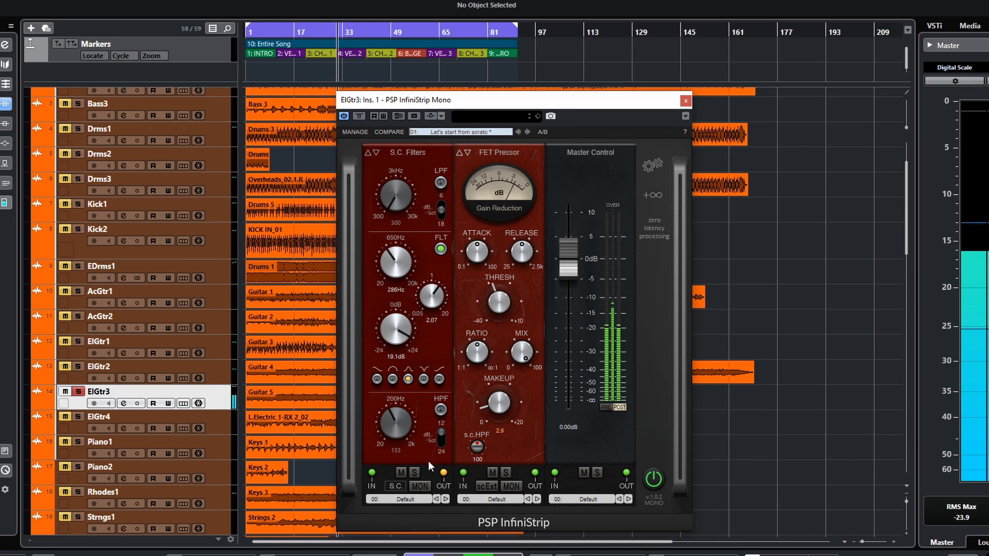
pyautogui.click(415, 487)
pyautogui.click(415, 487)
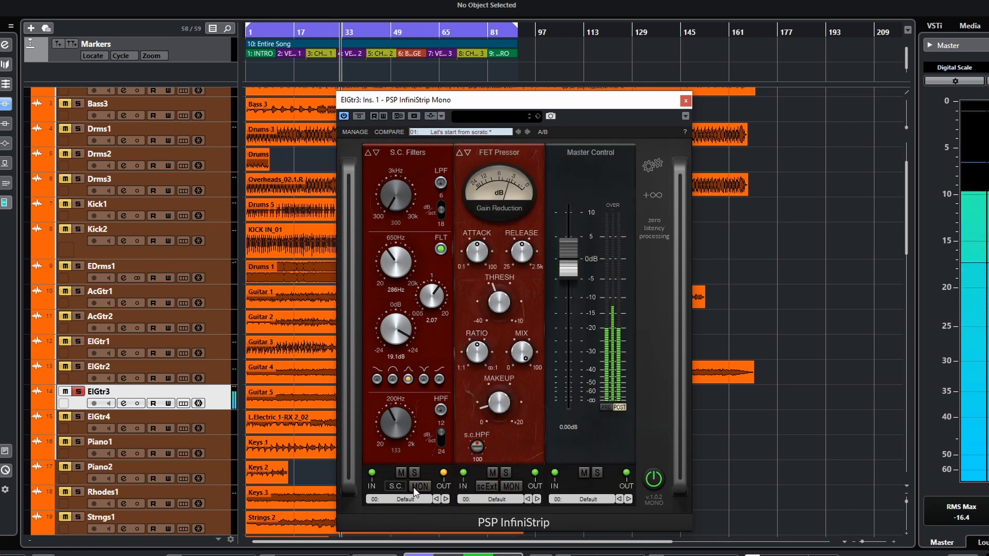
# - Mute and unmute the S.C. Filters module, and enable the FET Pressor's external sidechain
pyautogui.click(401, 472)
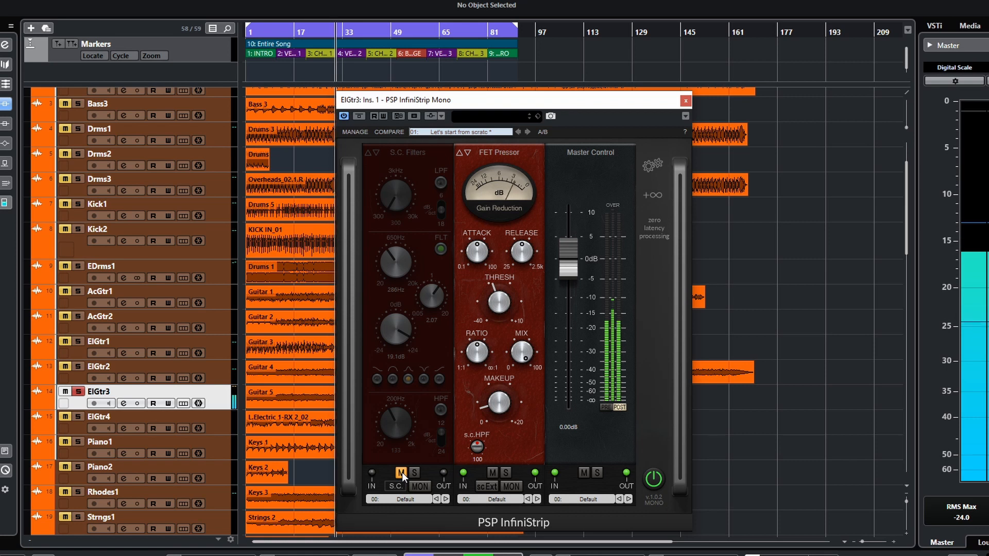
pyautogui.click(402, 471)
pyautogui.click(490, 489)
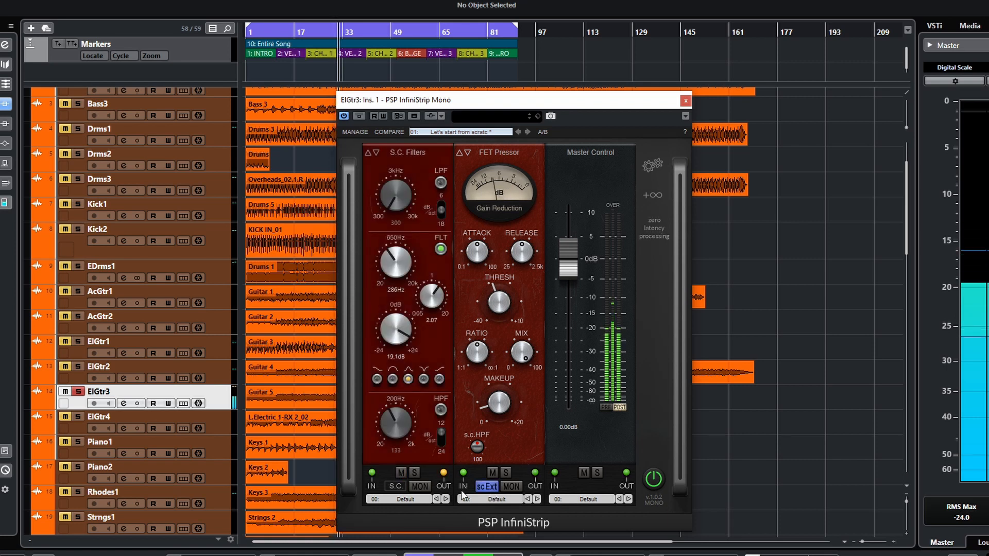
# - Mute the S.C. Filters and set the FET Pressor's attack to 0.2 and threshold to -16.2, with a faster release and more makeup
pyautogui.click(401, 473)
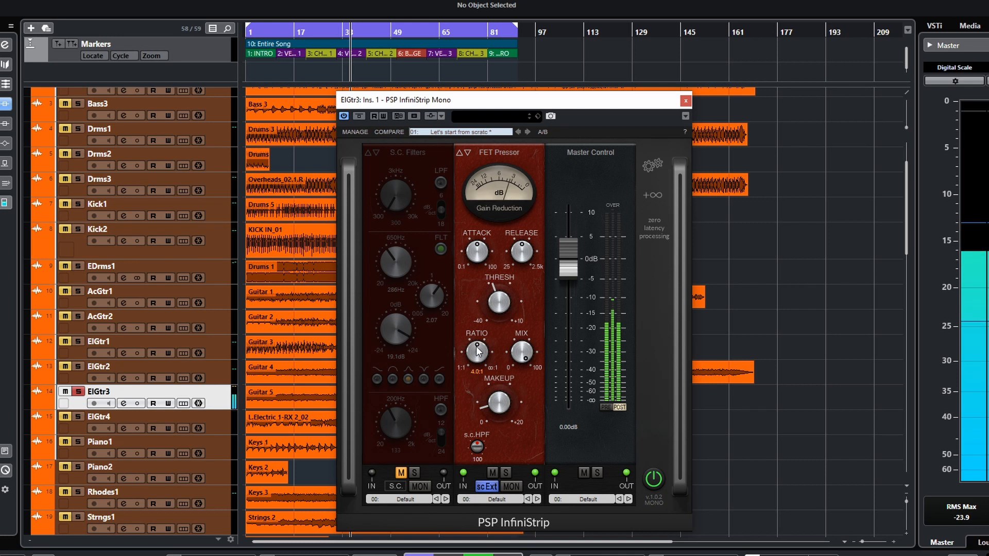
pyautogui.moveTo(482, 305); pyautogui.dragTo(485, 326)
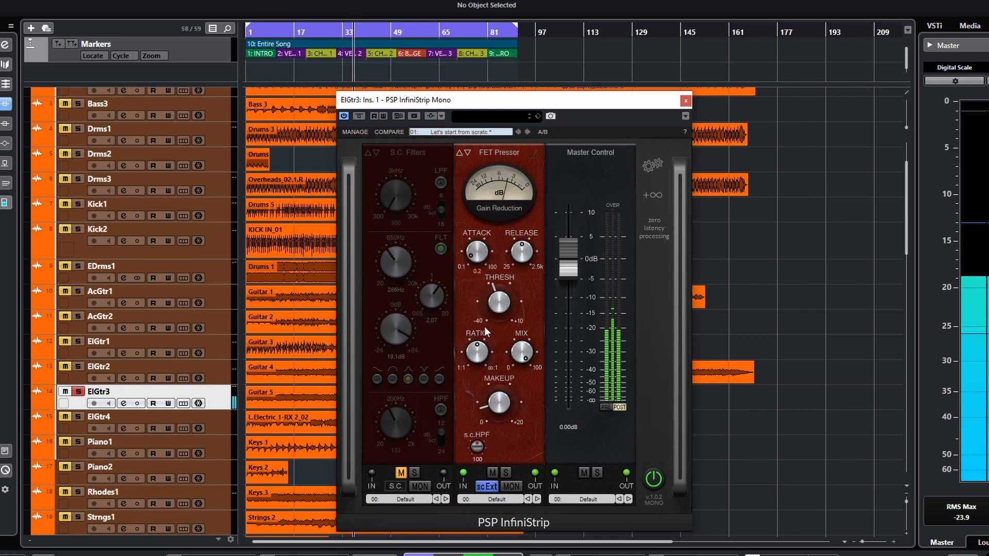
pyautogui.moveTo(523, 263); pyautogui.dragTo(499, 297)
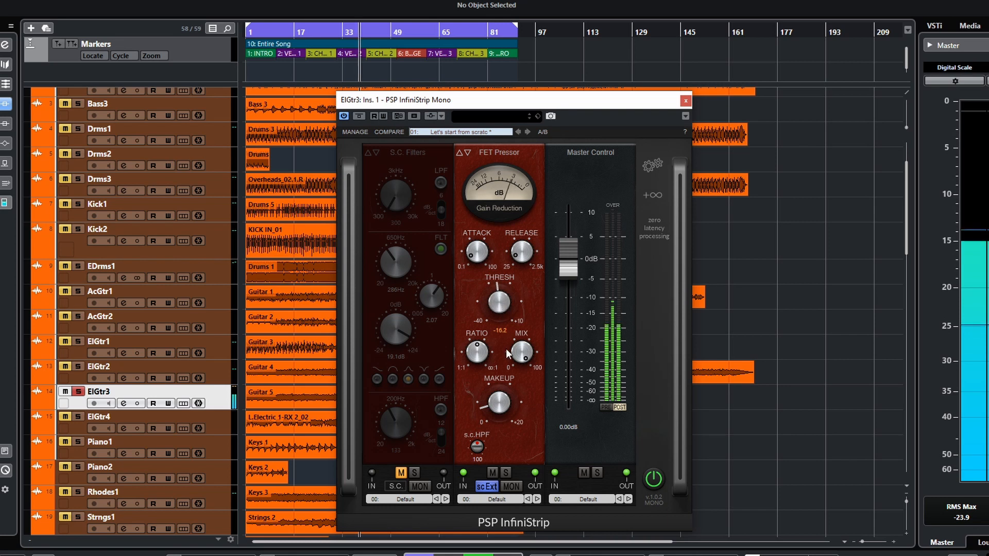
pyautogui.moveTo(500, 402); pyautogui.dragTo(496, 417)
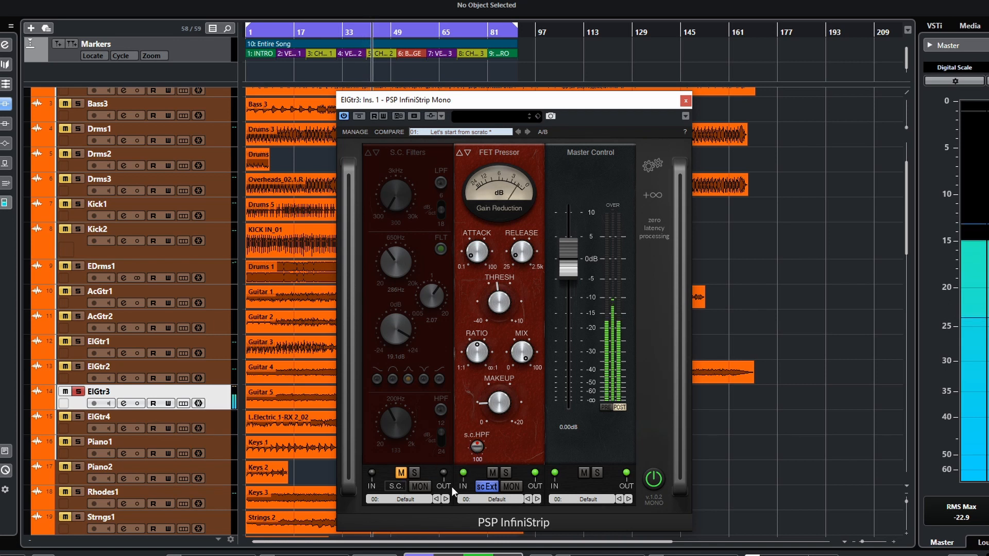
# - Unmute the S.C. Filters to hear the compressor respond to the filtered sidechain, and stop playback
pyautogui.click(401, 472)
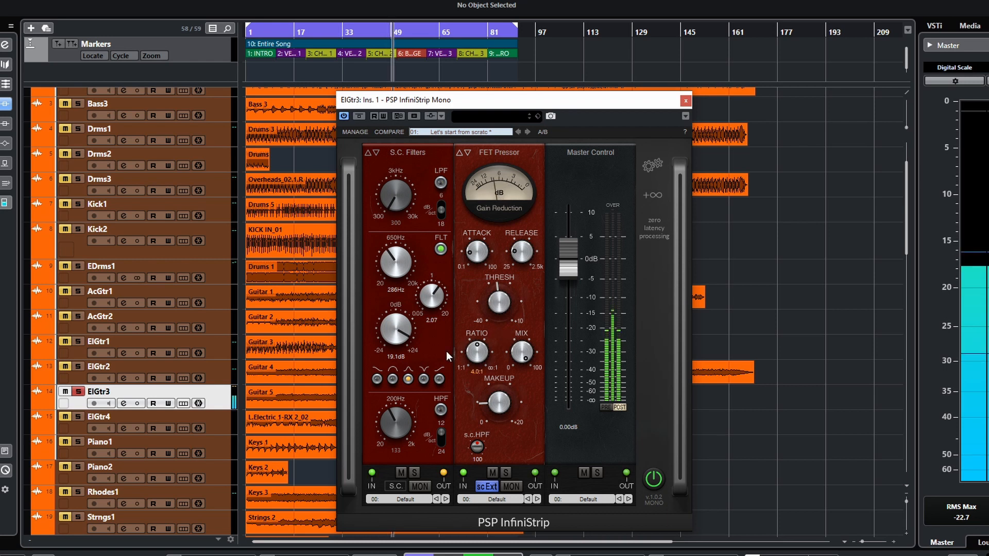
pyautogui.press('space')
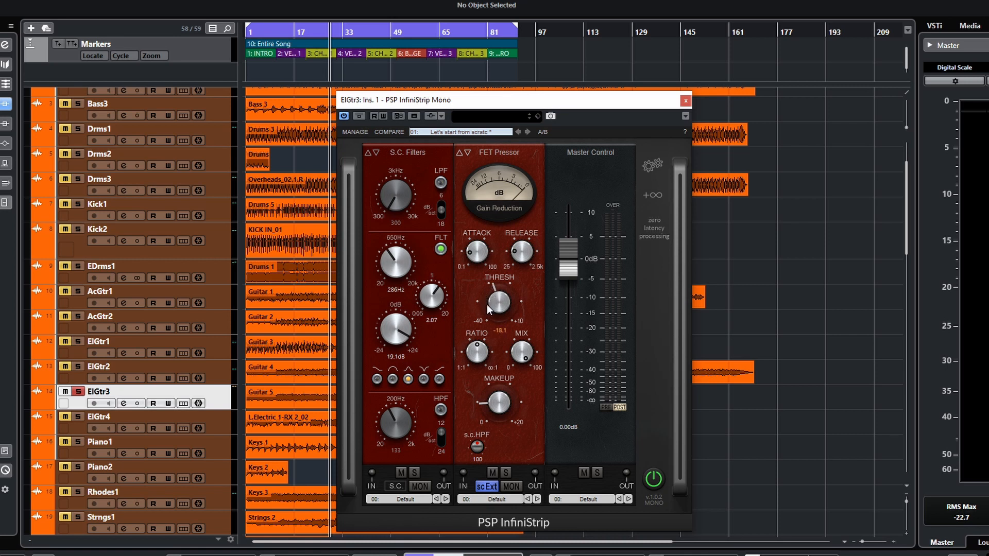
# - Play the guitar with the S.C. Filters muted, and unmute them to compare the FET Pressor's gain reduction
pyautogui.moveTo(508, 261)
pyautogui.click(401, 473)
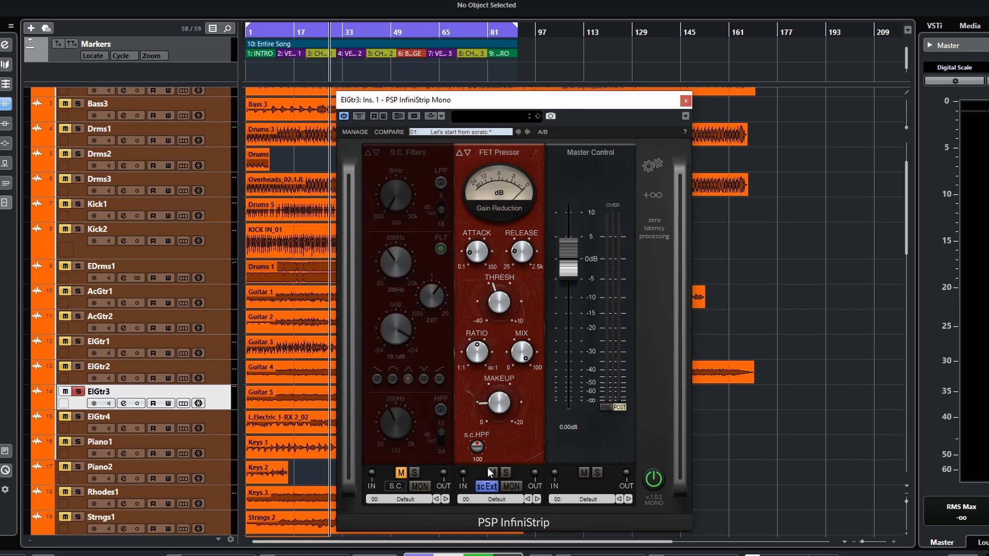
pyautogui.press('space')
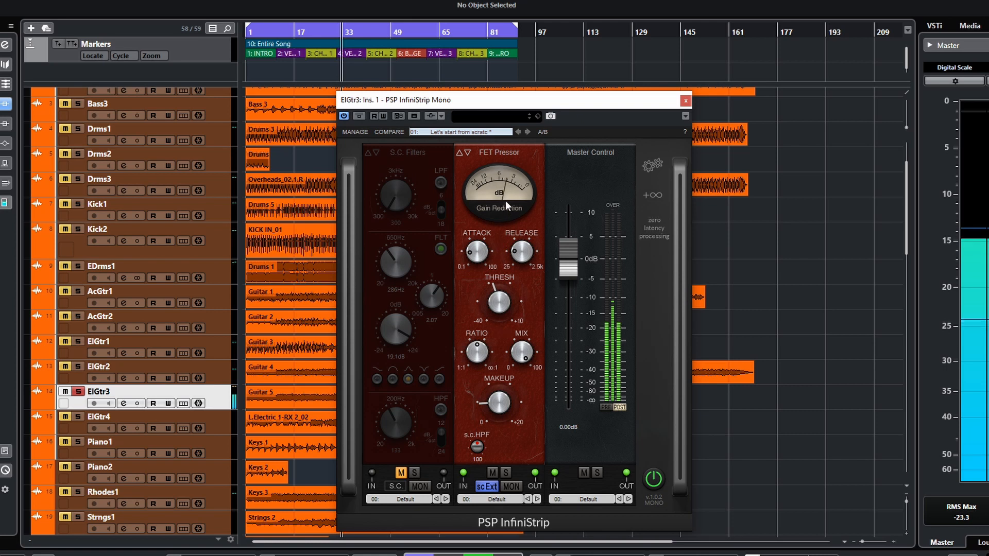
pyautogui.click(401, 473)
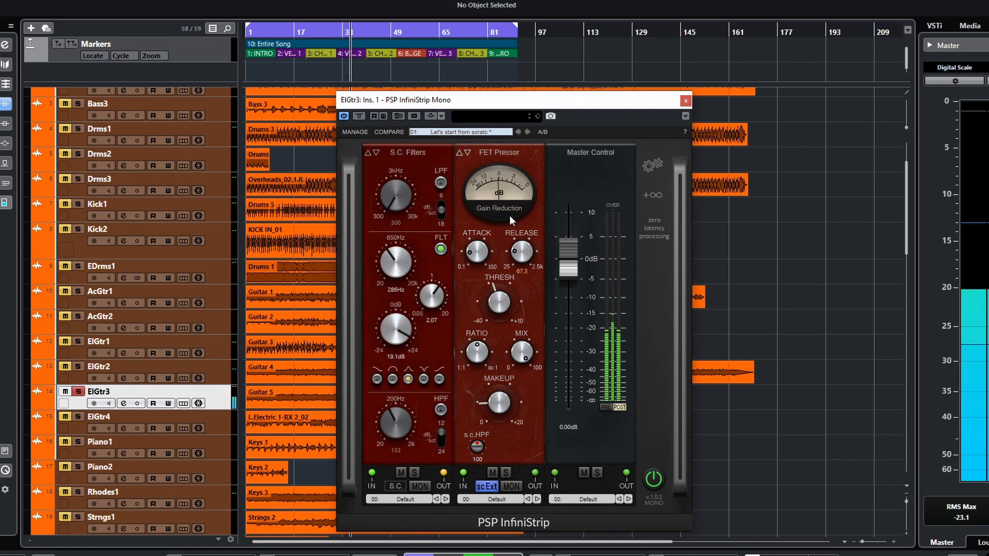
# - Monitor the S.C. Filters output, bypass and re-enable the FLT band to compare, and end the monitoring
pyautogui.click(420, 487)
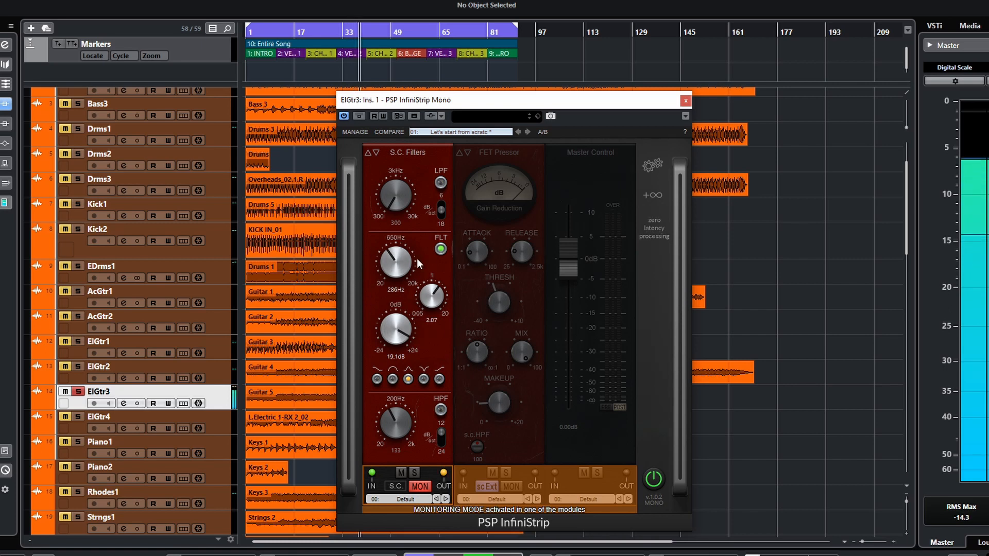
pyautogui.click(440, 249)
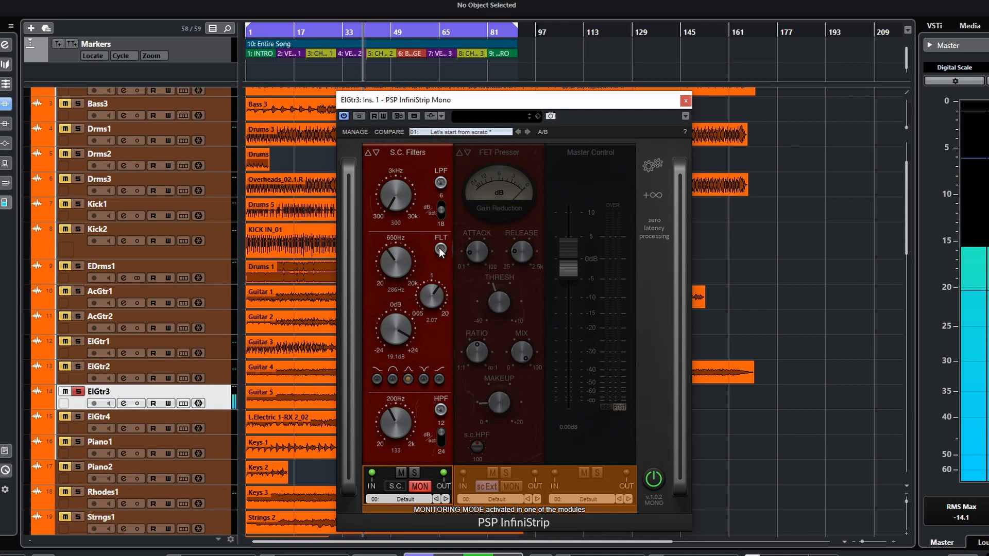
pyautogui.click(440, 250)
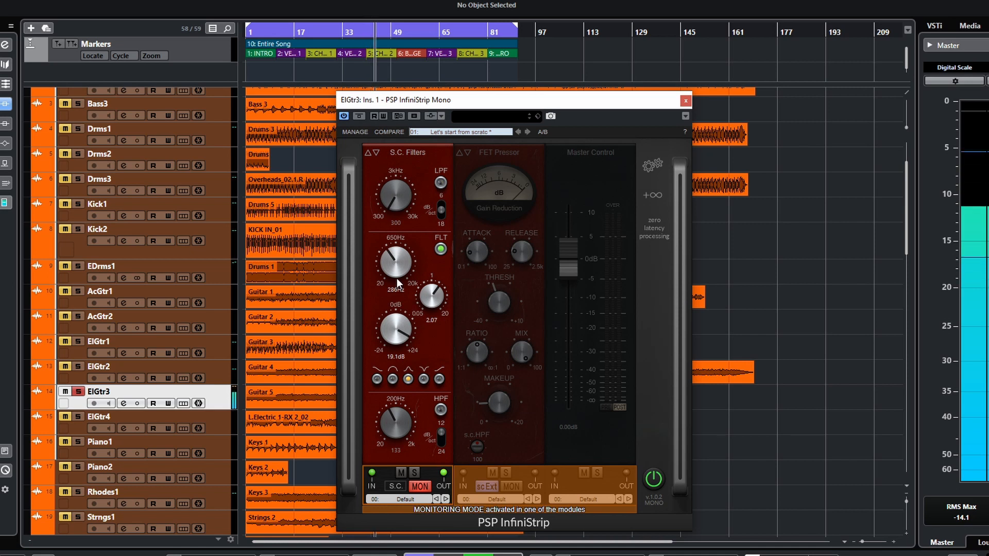
pyautogui.click(418, 487)
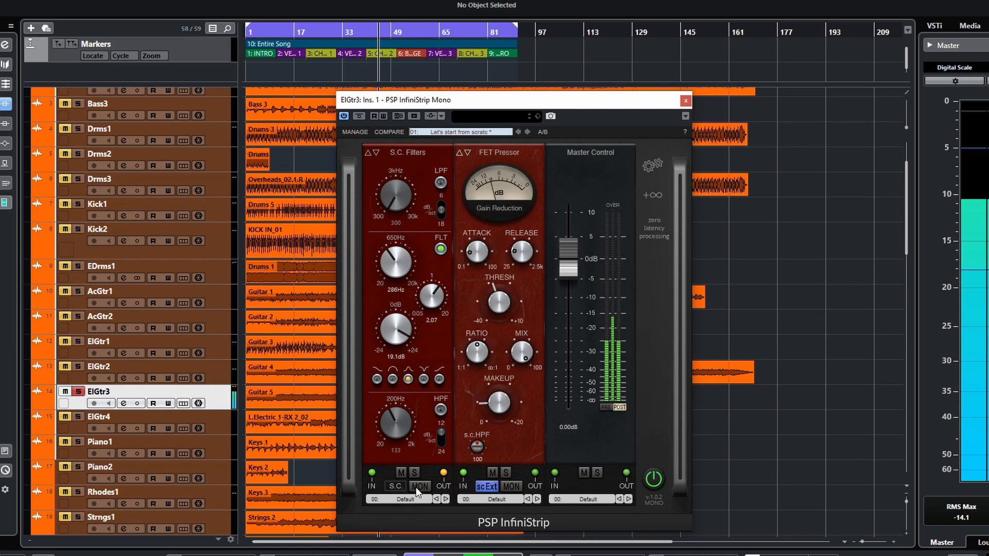
# - Compare the FET Pressor's monitored sidechain with its normal output, and its compression with the S.C. Filters muted and unmuted
pyautogui.click(511, 486)
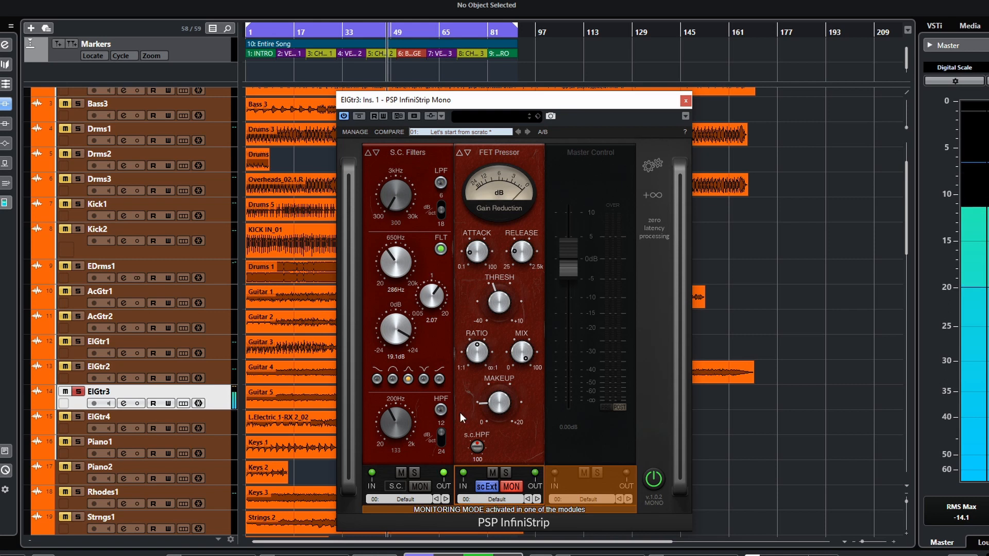
pyautogui.click(401, 473)
pyautogui.click(401, 473)
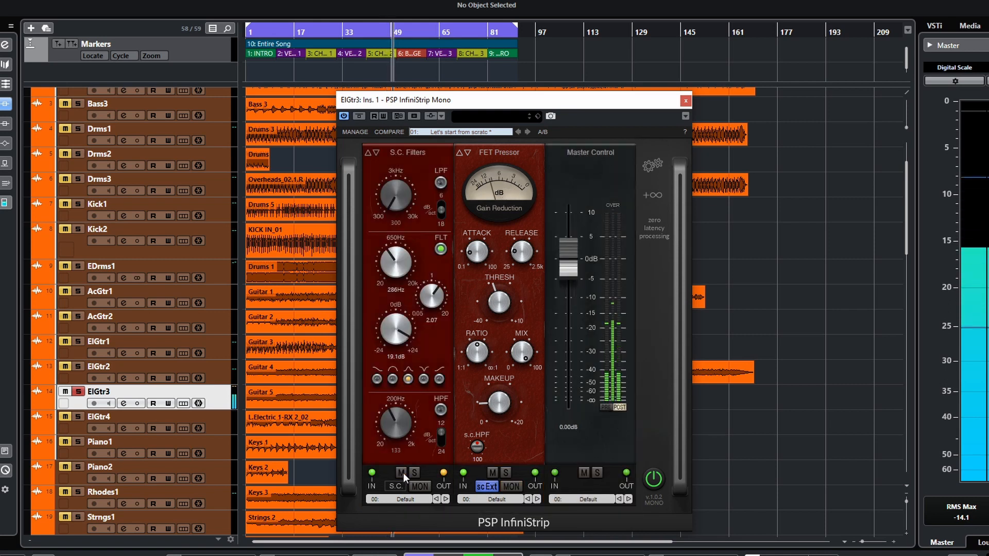
pyautogui.click(511, 488)
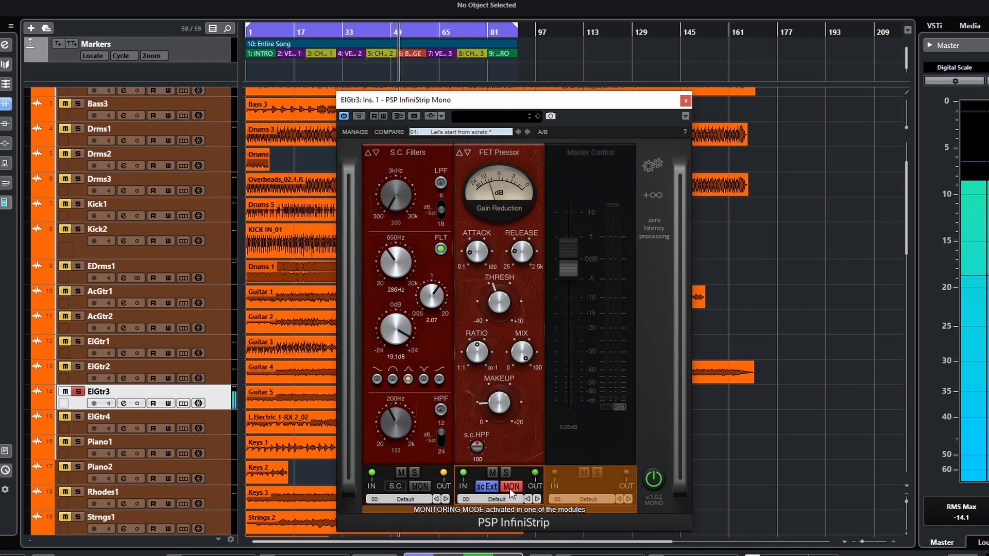
pyautogui.click(510, 488)
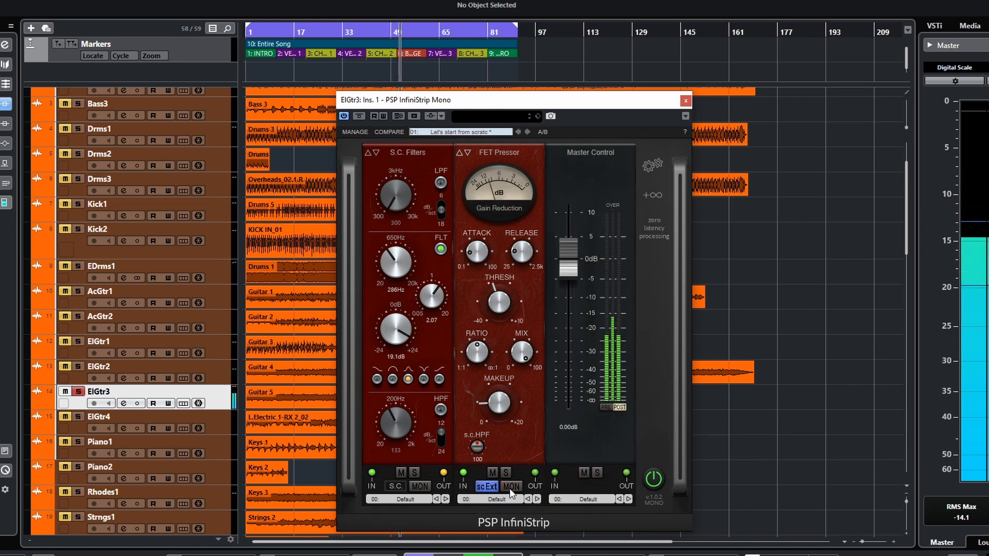
pyautogui.click(402, 474)
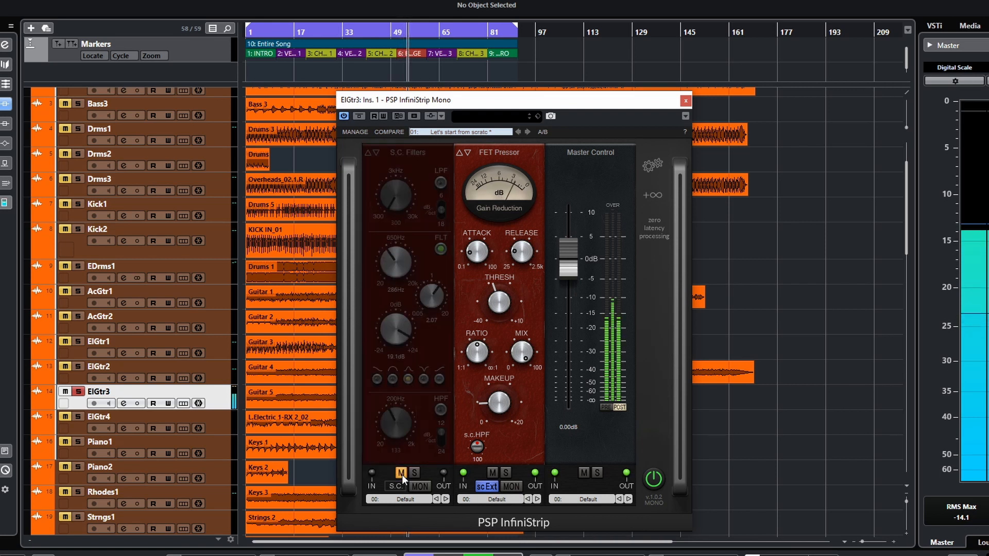
pyautogui.click(402, 473)
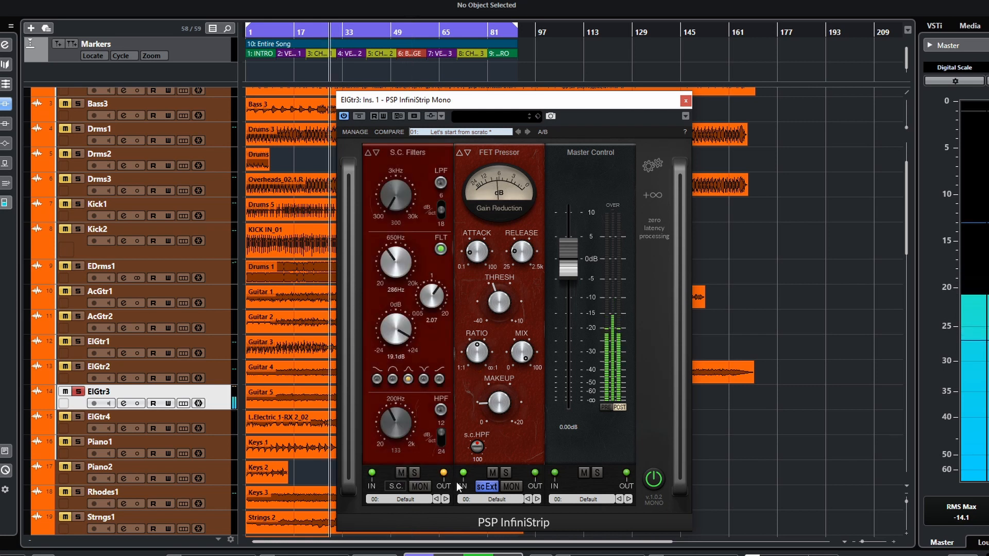
# - While monitoring the S.C. Filters, switch the FLT band to low shelf at 142 Hz with Q 1.00, then end playback and monitoring
pyautogui.click(419, 486)
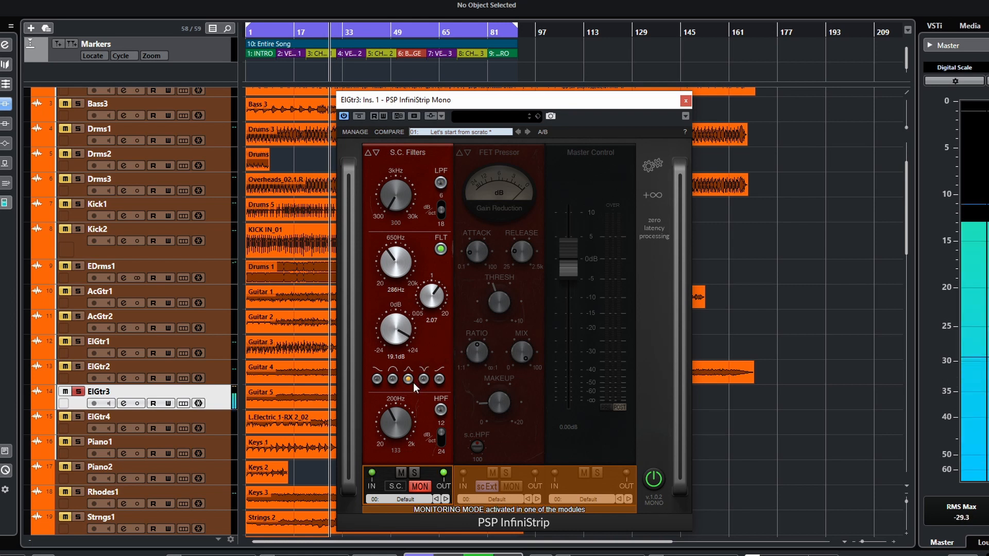
pyautogui.click(377, 379)
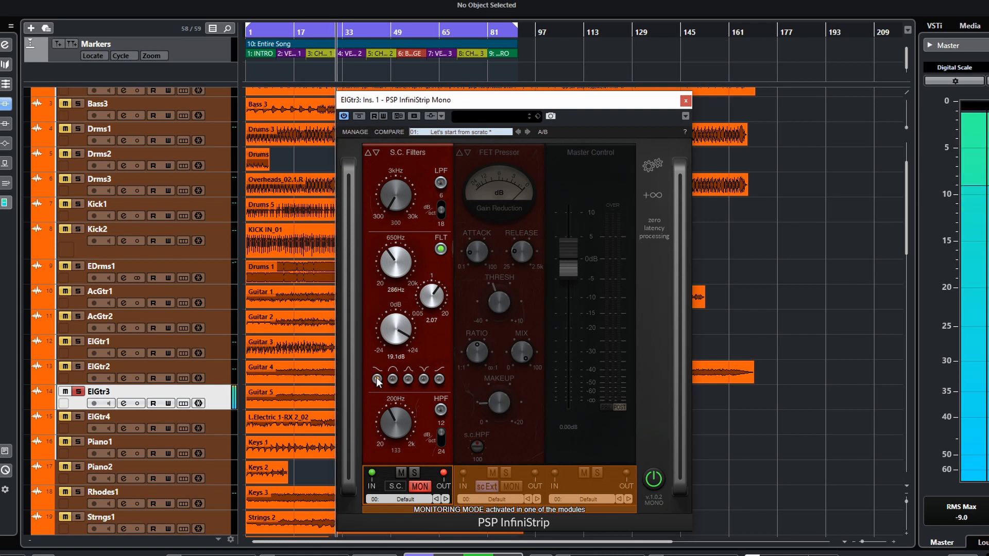
pyautogui.moveTo(394, 254); pyautogui.dragTo(390, 278)
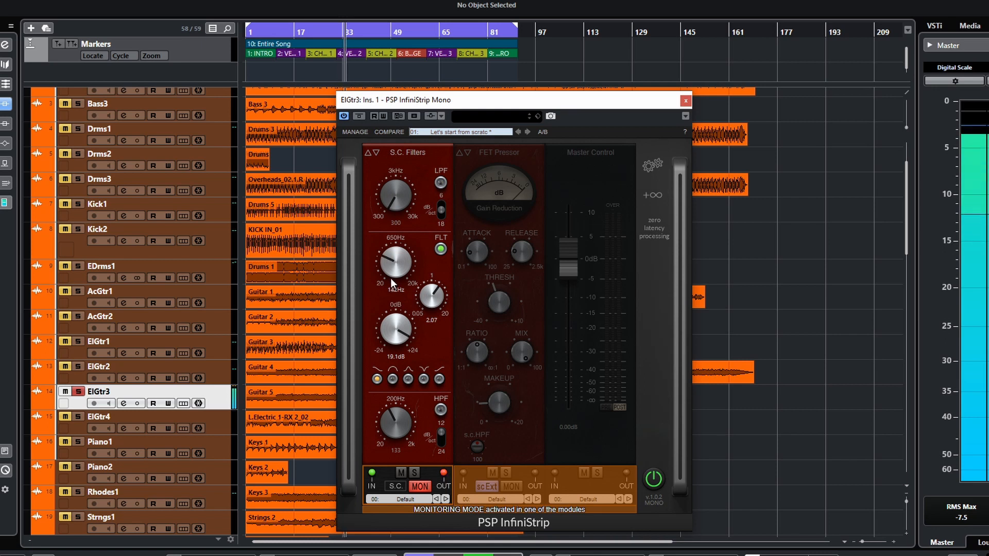
pyautogui.doubleClick(432, 299)
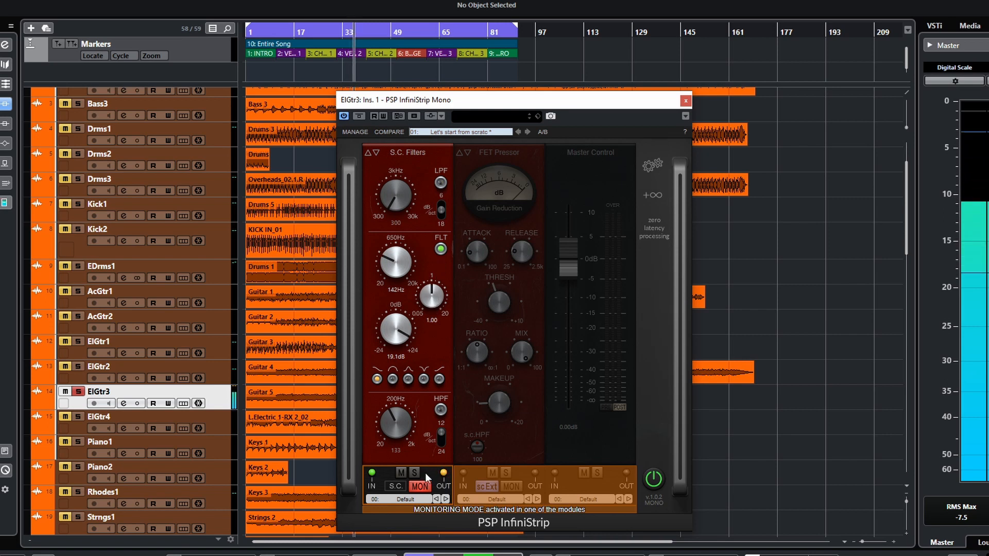
pyautogui.press('space')
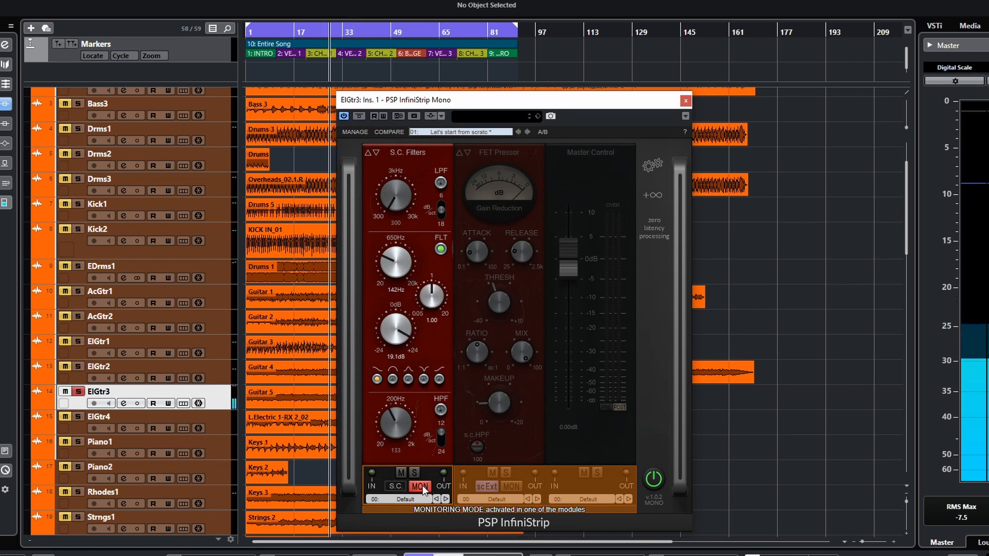
pyautogui.click(422, 485)
# - Play the guitar with the FET Pressor's external sidechain enabled and briefly monitor its sidechain signal
pyautogui.click(487, 486)
pyautogui.press('space')
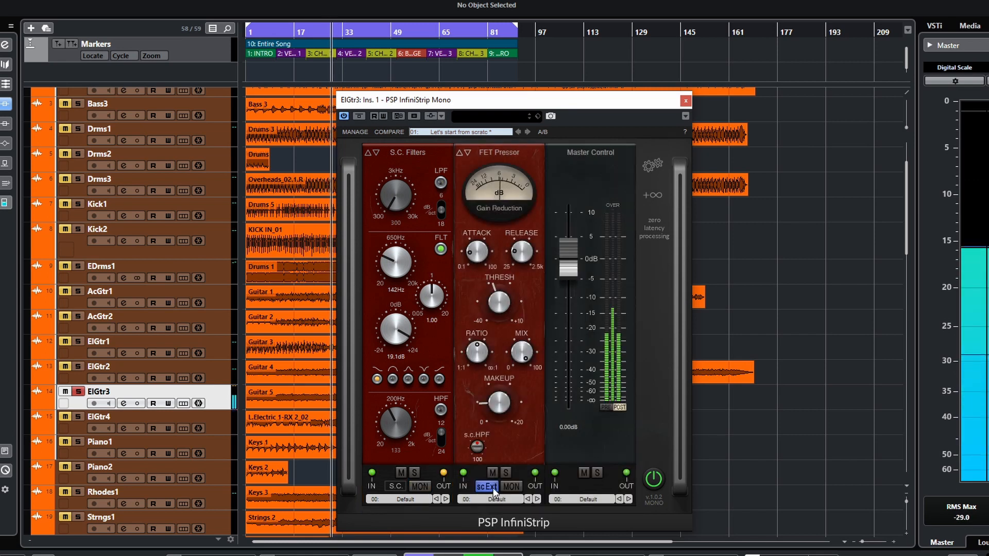
pyautogui.click(511, 486)
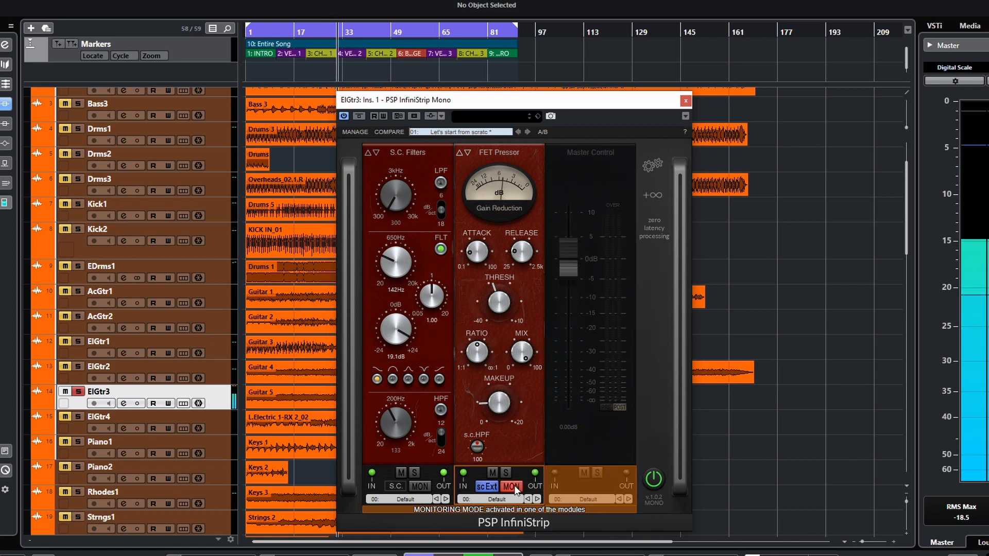
pyautogui.click(515, 485)
# - Set the FET Pressor's threshold to -5.1, stop playback, and raise its ratio to 9.2:1
pyautogui.moveTo(498, 303)
pyautogui.moveTo(499, 303); pyautogui.dragTo(503, 252)
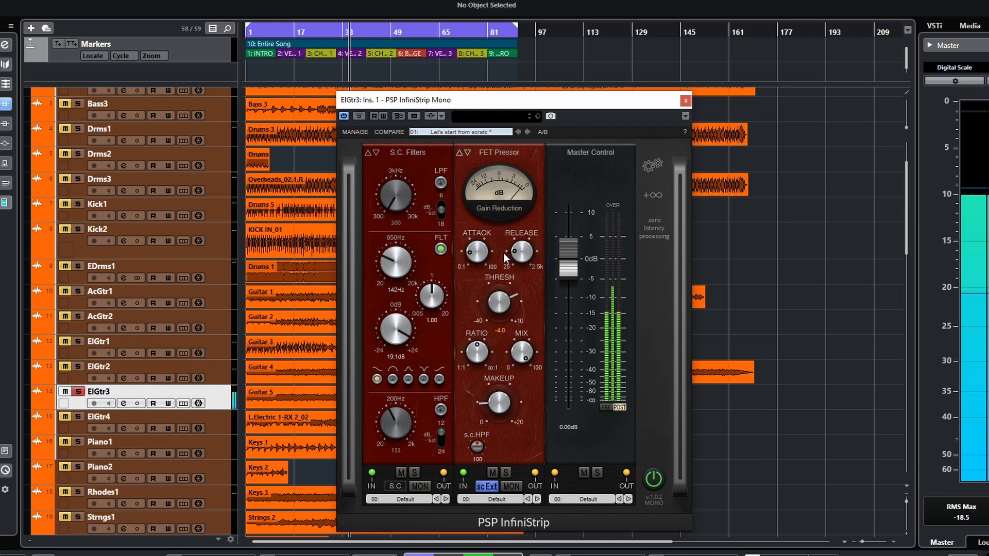
pyautogui.moveTo(502, 252); pyautogui.dragTo(503, 257)
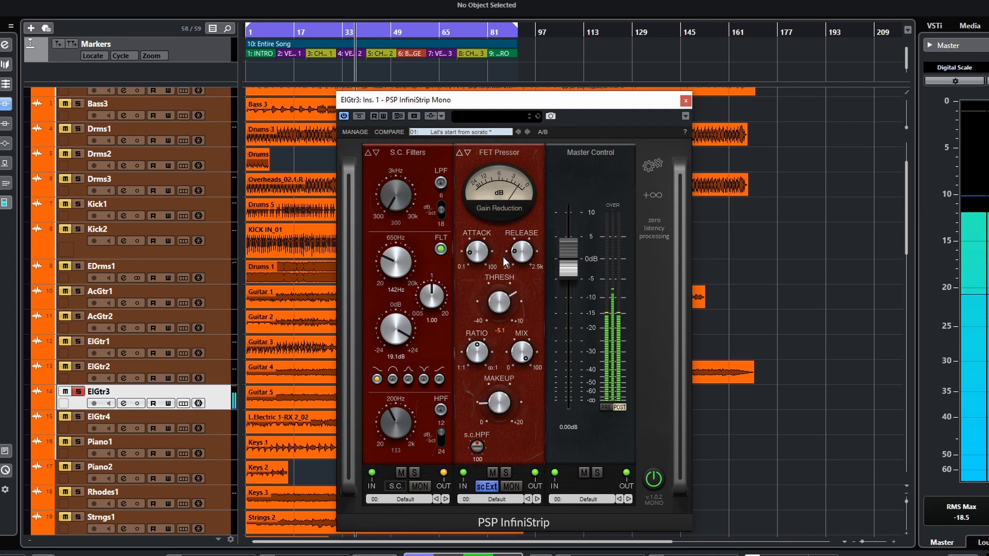
pyautogui.press('space')
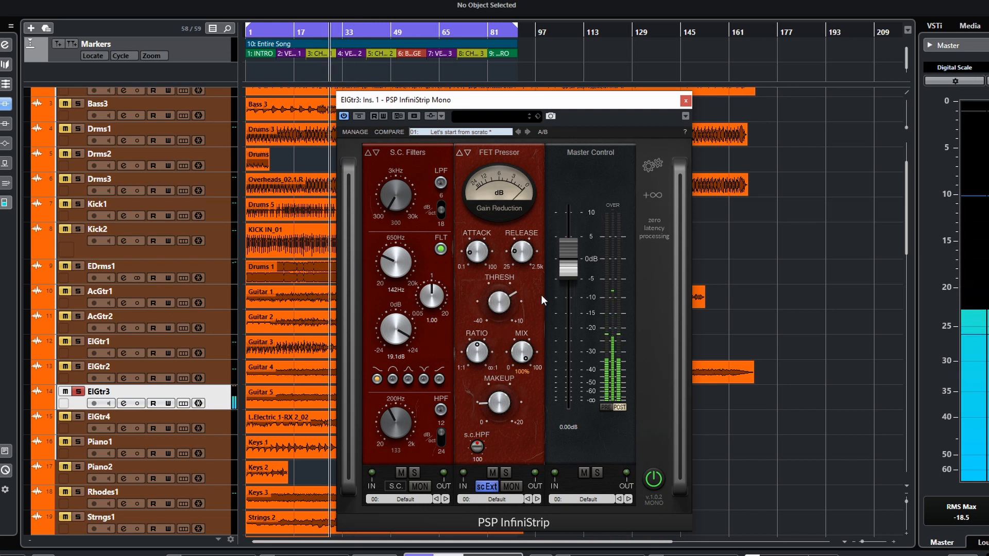
pyautogui.moveTo(508, 366)
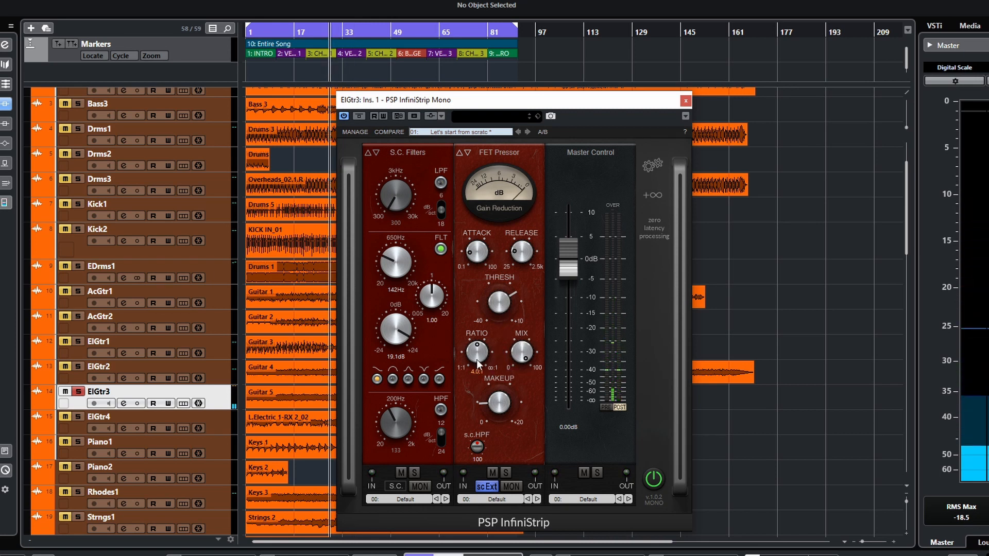
pyautogui.moveTo(478, 347)
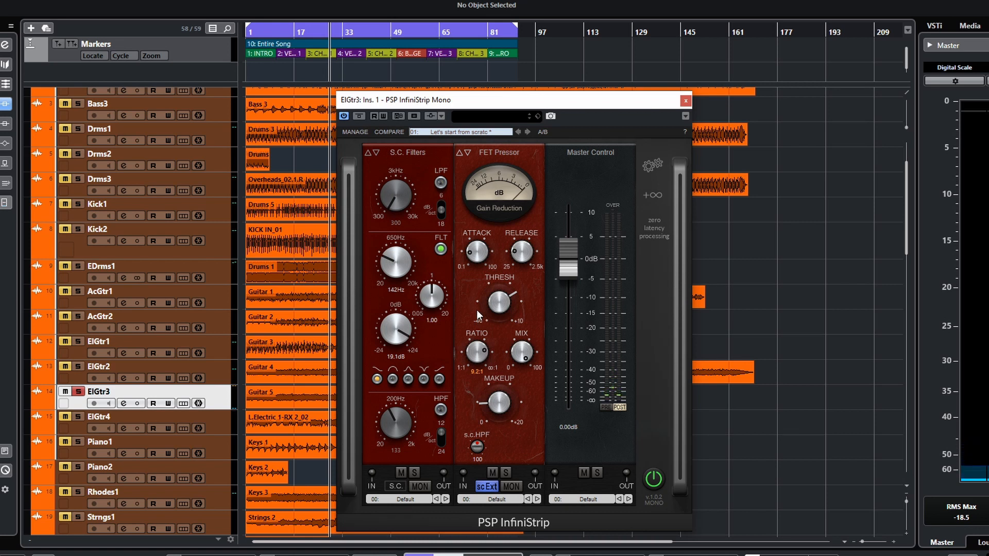
pyautogui.moveTo(471, 252)
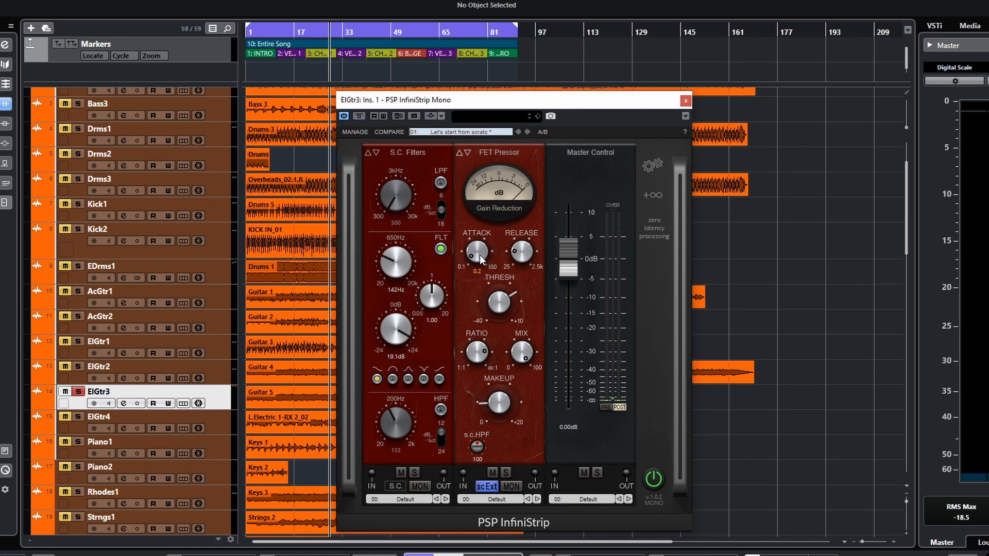
pyautogui.moveTo(524, 259)
# - Disable the FET Pressor's external sidechain, play the guitar while slightly adjusting the threshold, and stop playback
pyautogui.click(488, 486)
pyautogui.press('space')
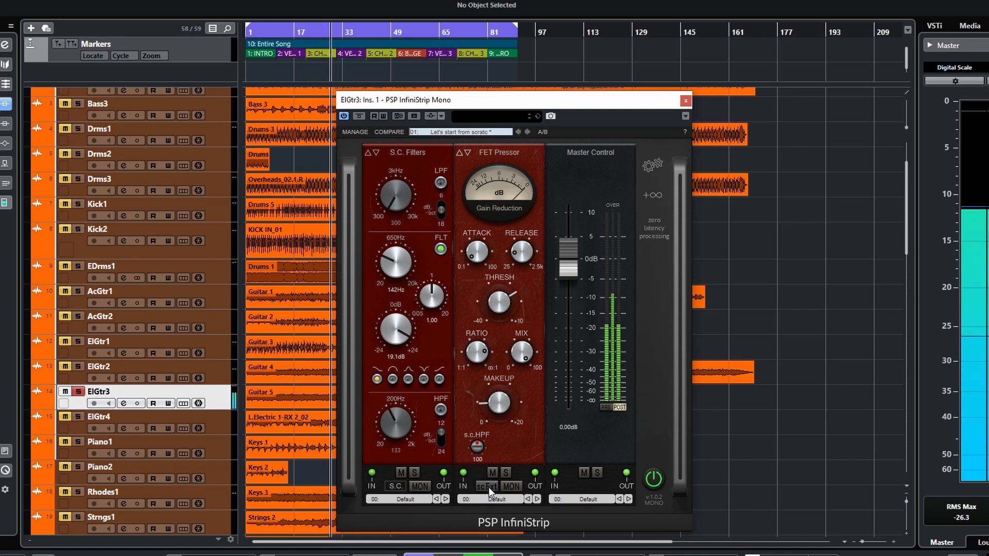
pyautogui.moveTo(504, 307)
pyautogui.moveTo(502, 304); pyautogui.dragTo(501, 306)
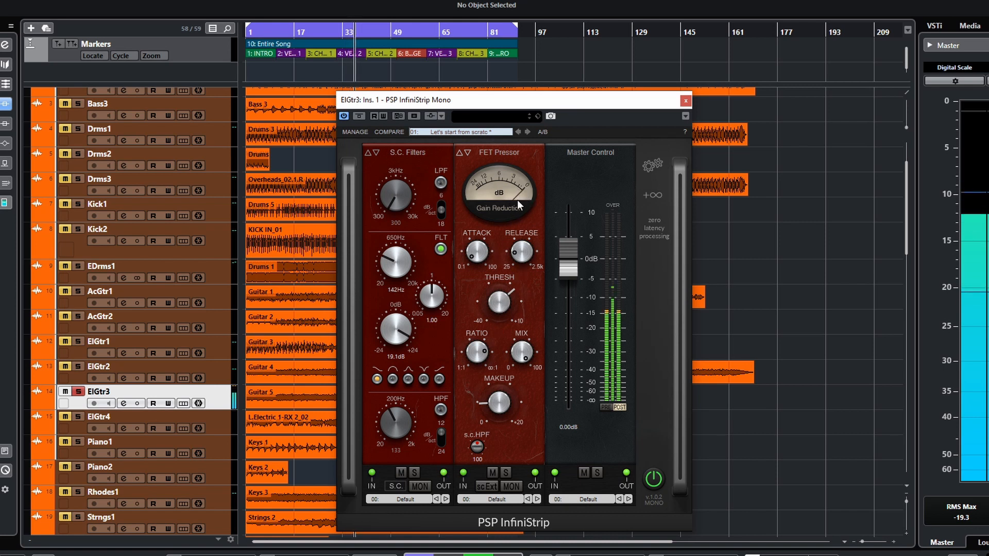
pyautogui.press('space')
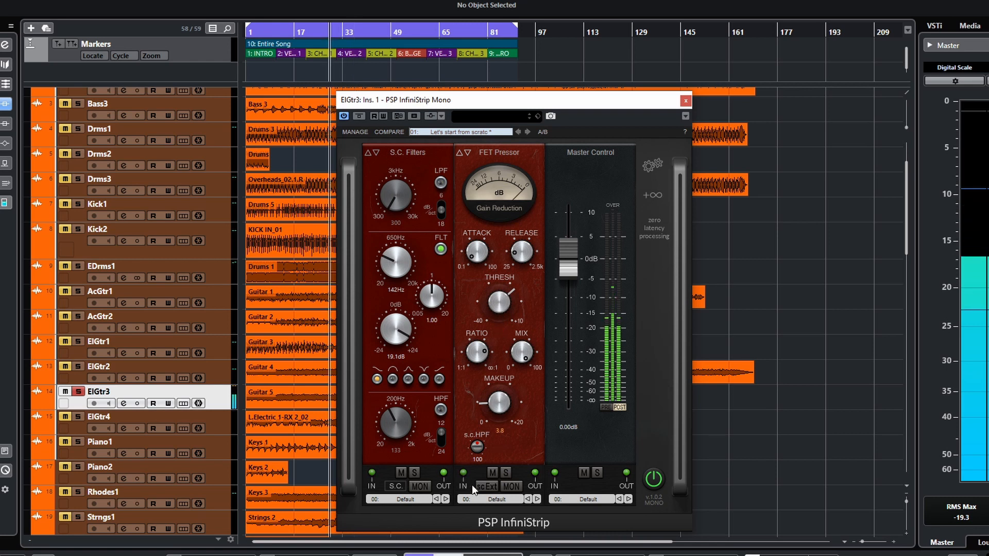
# - Monitor the low-shelf-boosted S.C. Filters signal during a short playback, then stop and end the monitoring
pyautogui.click(420, 486)
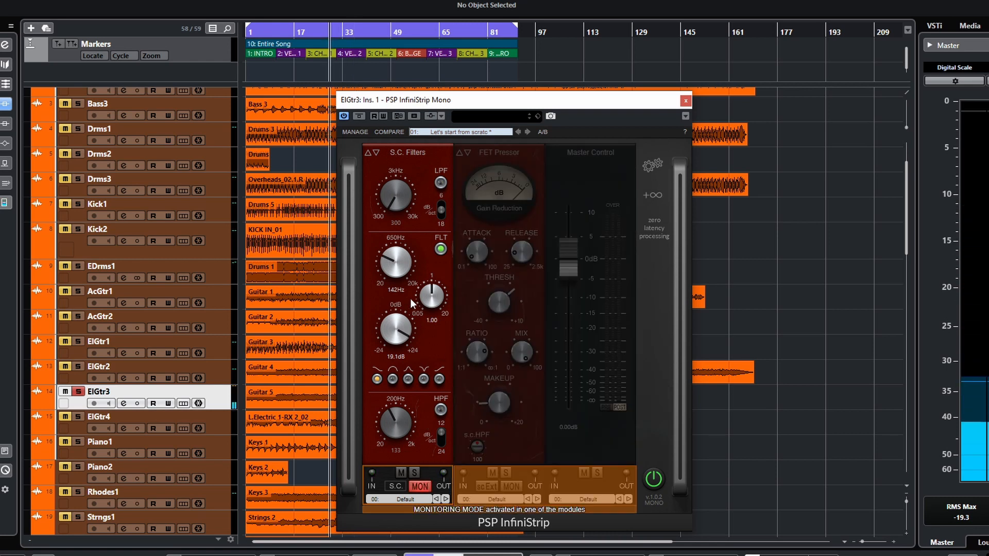
pyautogui.press('space')
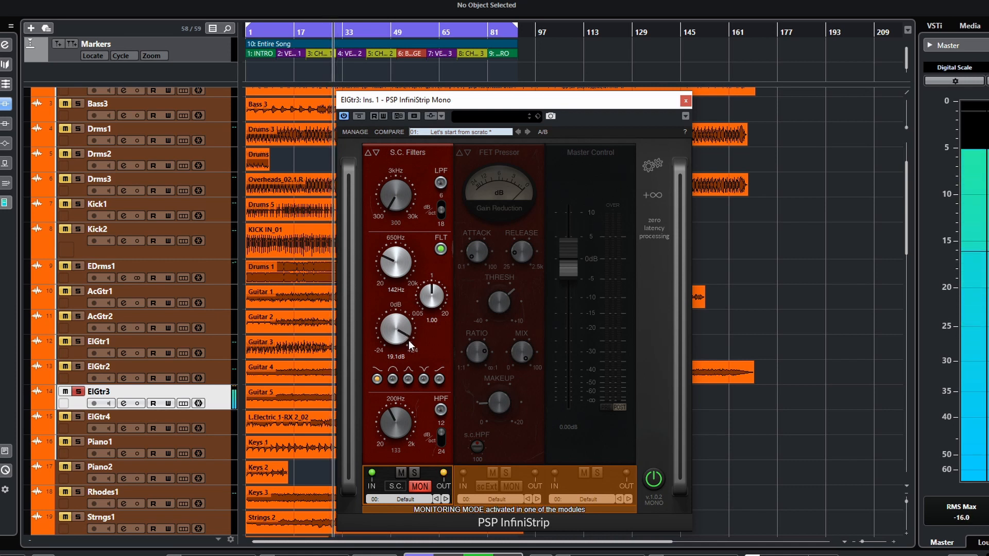
pyautogui.press('space')
pyautogui.click(420, 486)
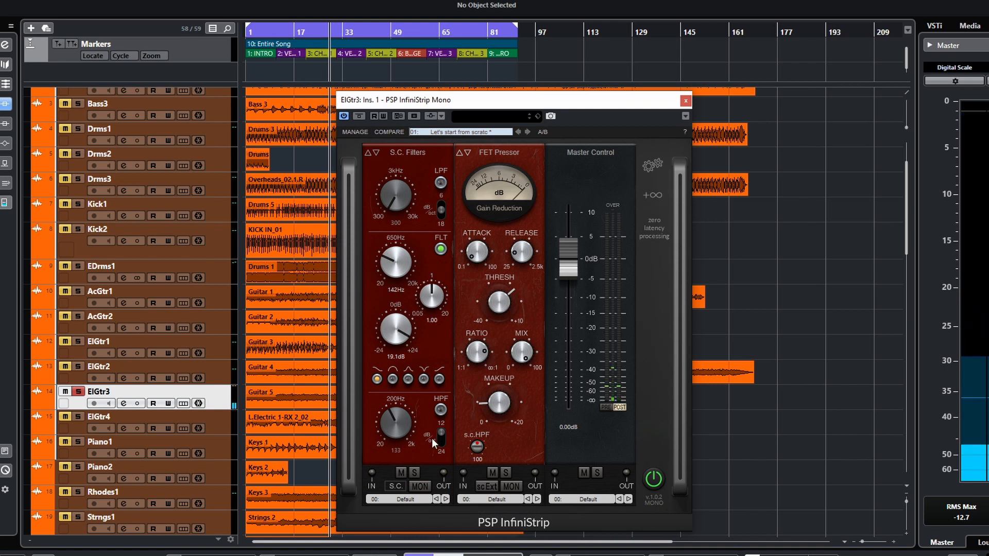
# - Re-enable the FET Pressor's external sidechain, play the guitar, and monitor the compressor's sidechain signal
pyautogui.click(489, 486)
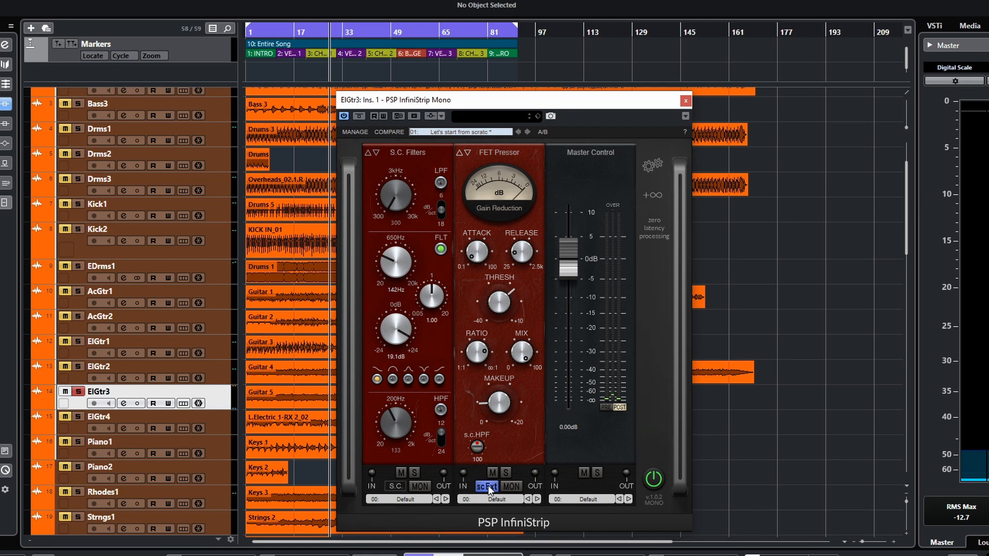
pyautogui.press('space')
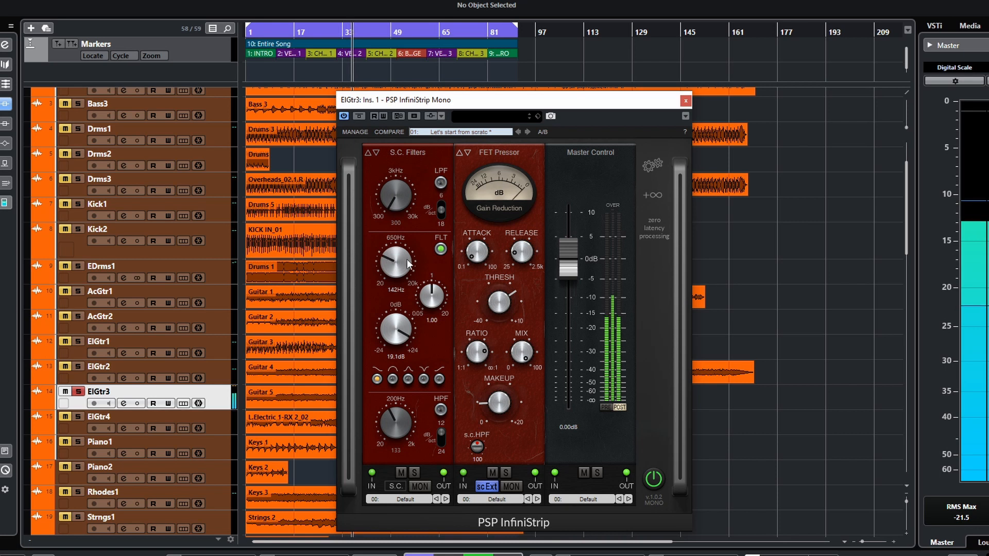
pyautogui.click(510, 486)
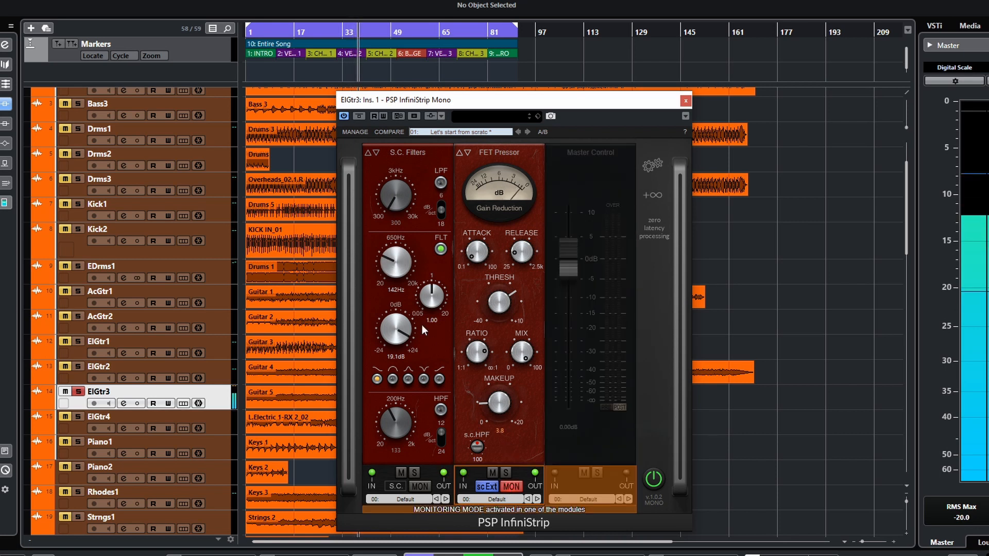
# - Set the S.C. Filters' middle band frequency to 72.6 Hz and change its shape from low shelf to the narrow peak
pyautogui.moveTo(386, 265)
pyautogui.mouseDown()
pyautogui.moveTo(391, 296)
pyautogui.moveTo(386, 267)
pyautogui.moveTo(393, 277)
pyautogui.mouseUp()
pyautogui.click(408, 379)
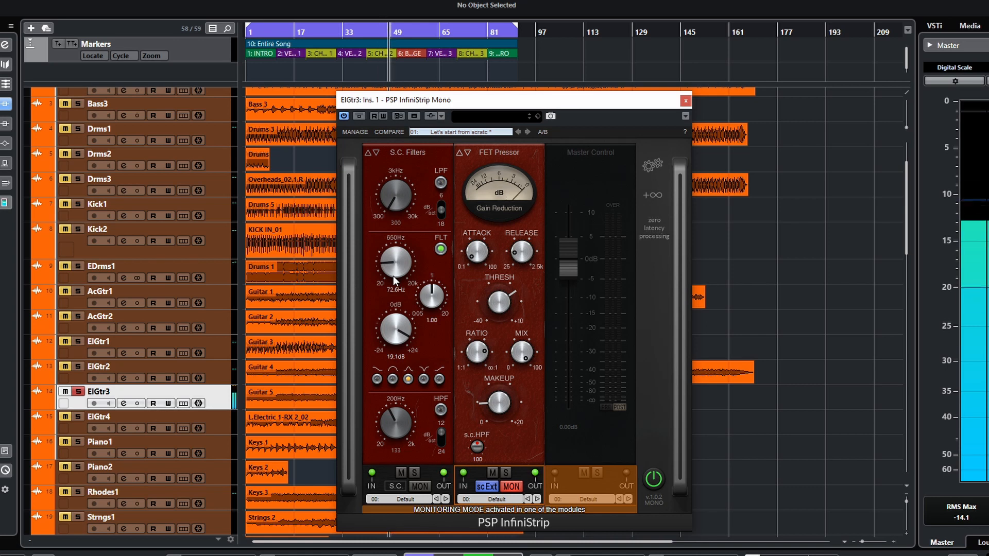
# - End the FET Pressor's sidechain monitoring, play the guitar through the compressor, and stop playback
pyautogui.click(510, 486)
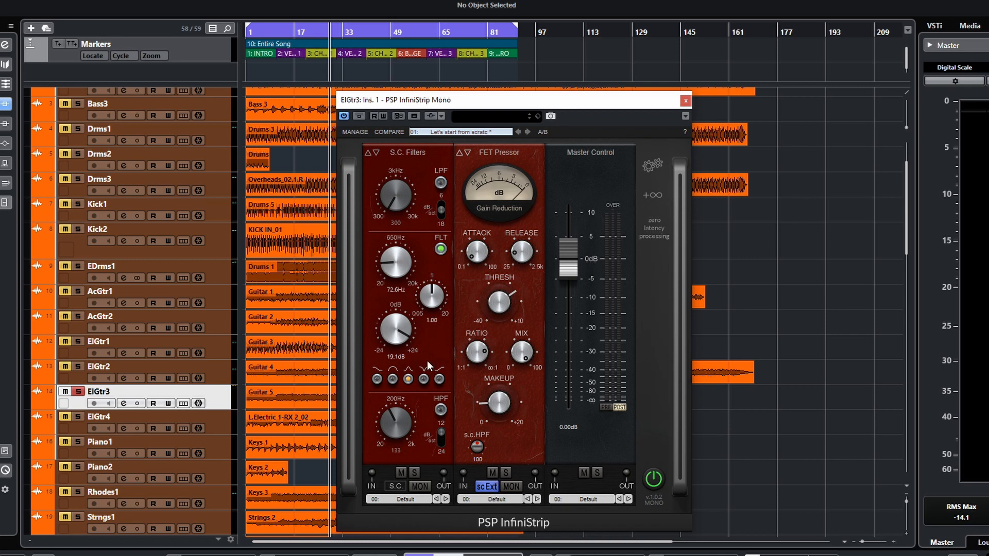
pyautogui.press('space')
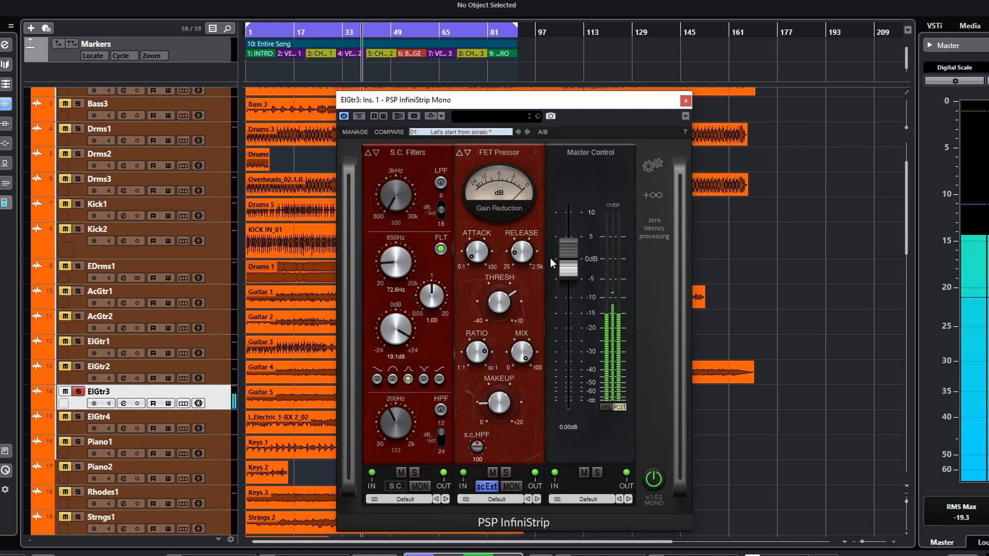
pyautogui.press('space')
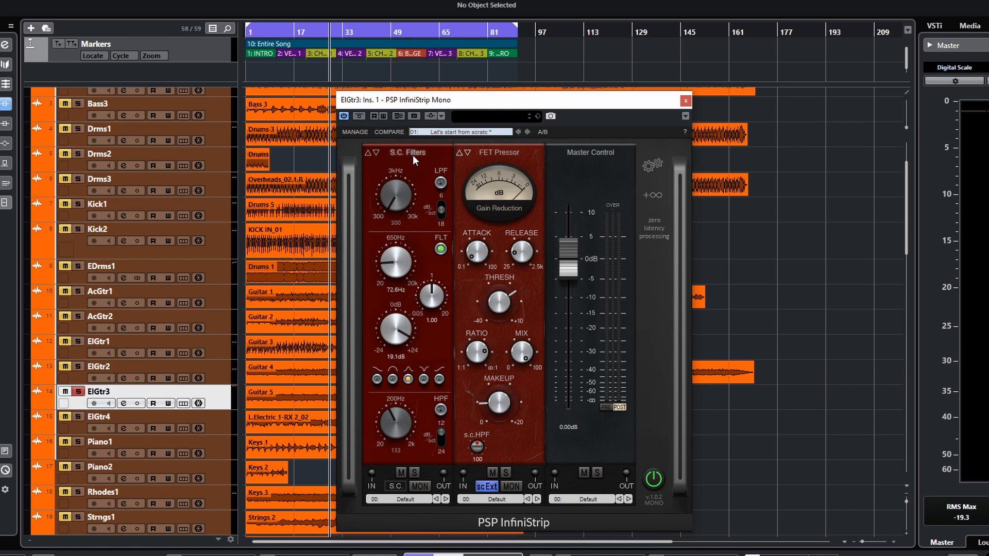
# - Replace the S.C. Filters module with Pro Filters, try Basic Filters in its slot, and return to Pro Filters
pyautogui.click(413, 156)
pyautogui.click(413, 192)
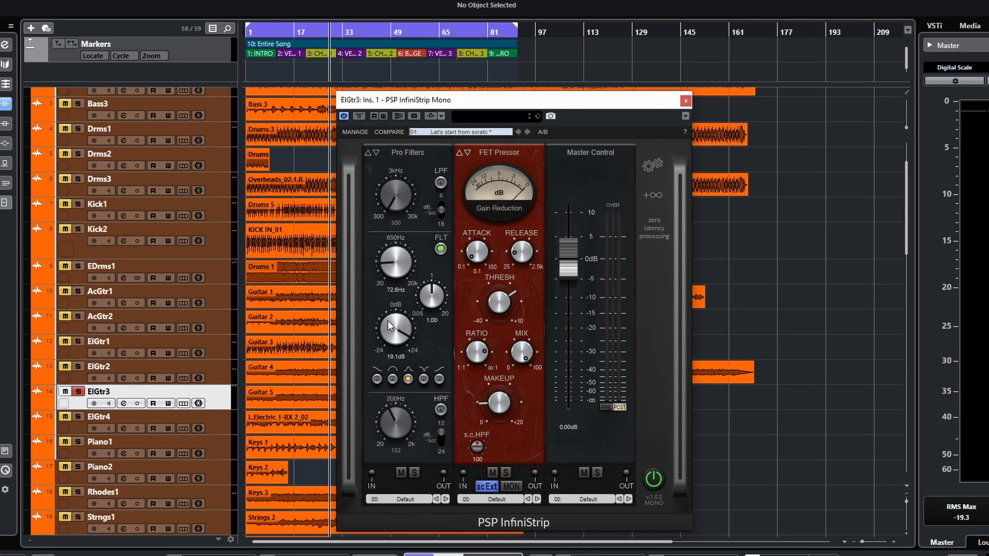
pyautogui.click(421, 152)
pyautogui.click(422, 177)
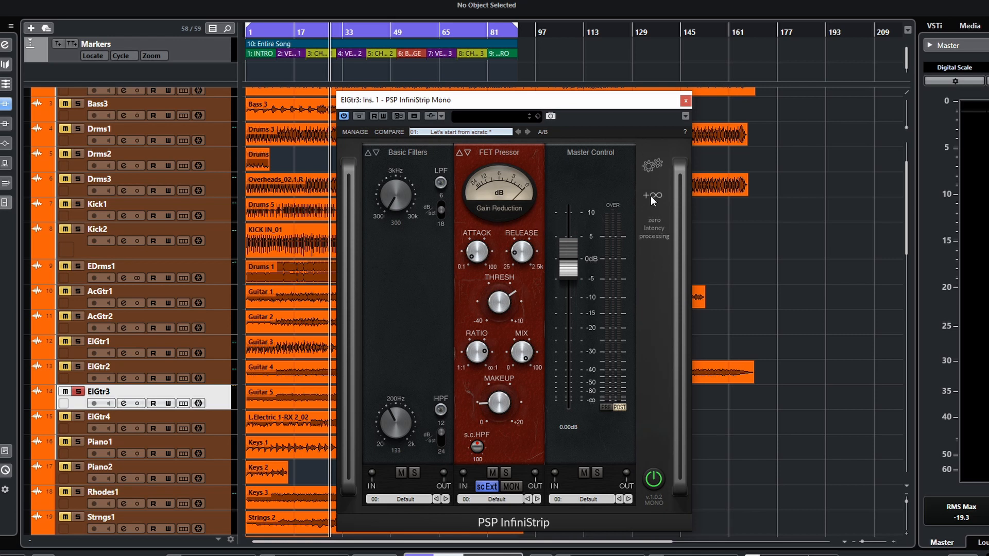
pyautogui.click(408, 155)
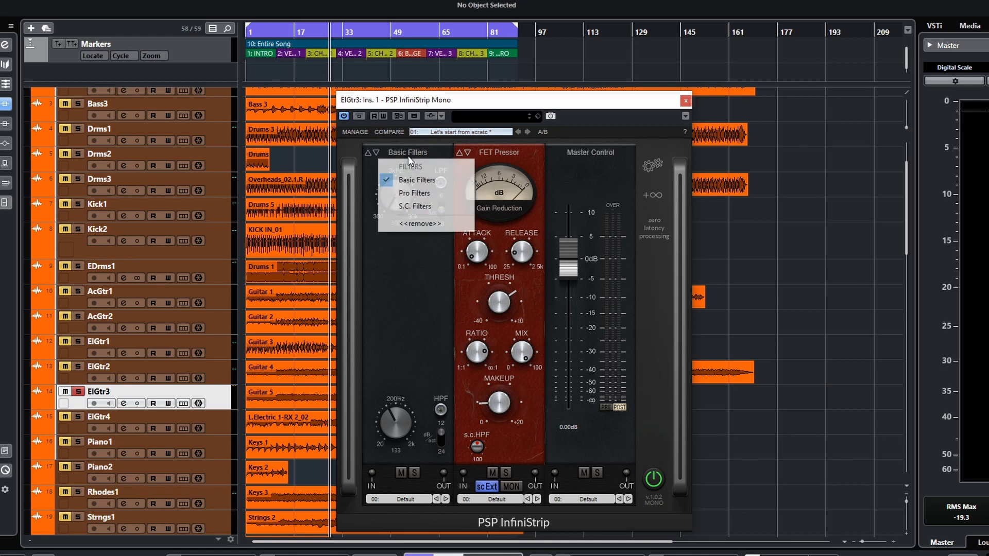
pyautogui.click(413, 194)
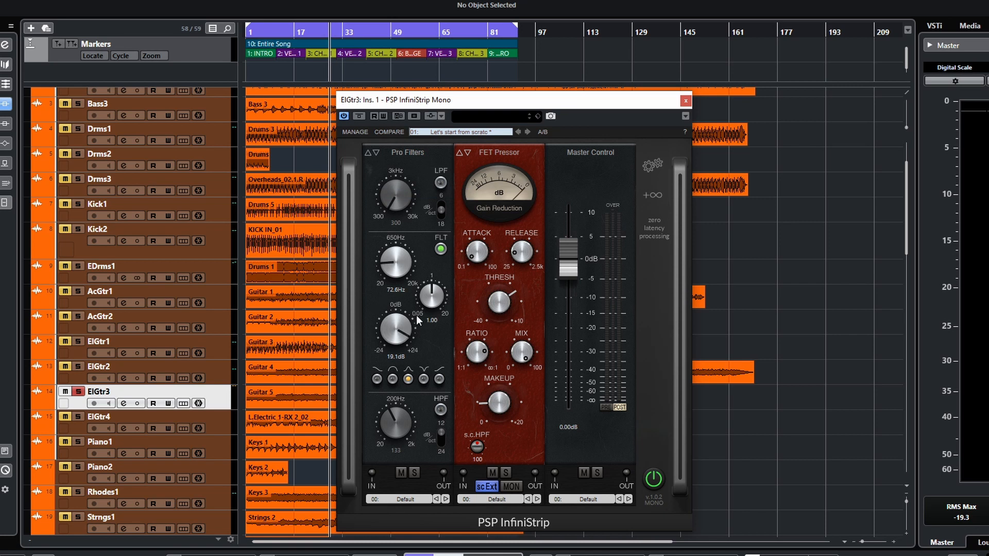